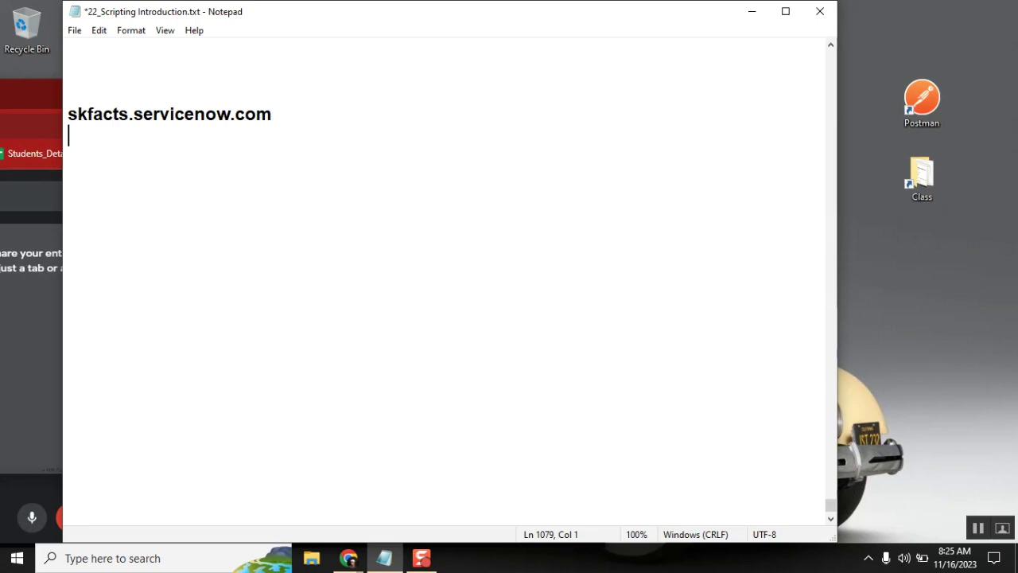
Step: Add a line reading ">user group role delegate" below the skfacts.servicenow.com heading, leaving a blank line between them
{"action": "key", "text": "Return"}
{"action": "type", "text": ">user"}
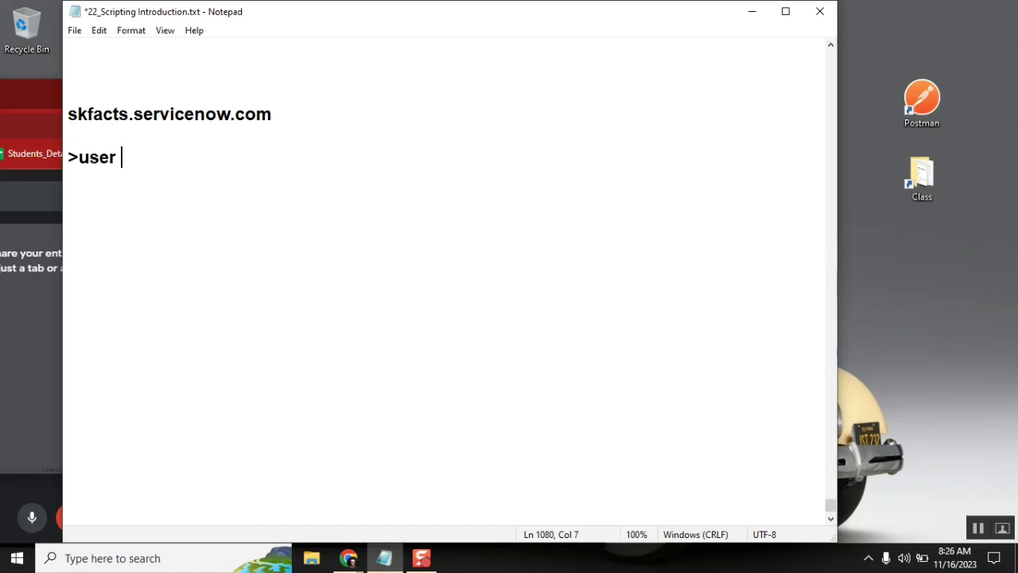
{"action": "type", "text": " group"}
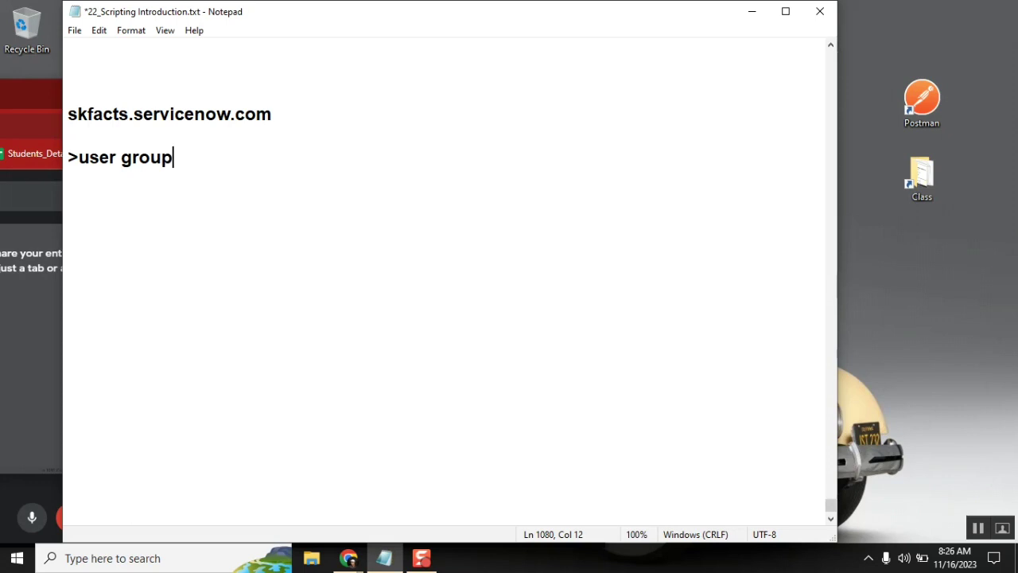
{"action": "type", "text": " role"}
{"action": "type", "text": "d"}
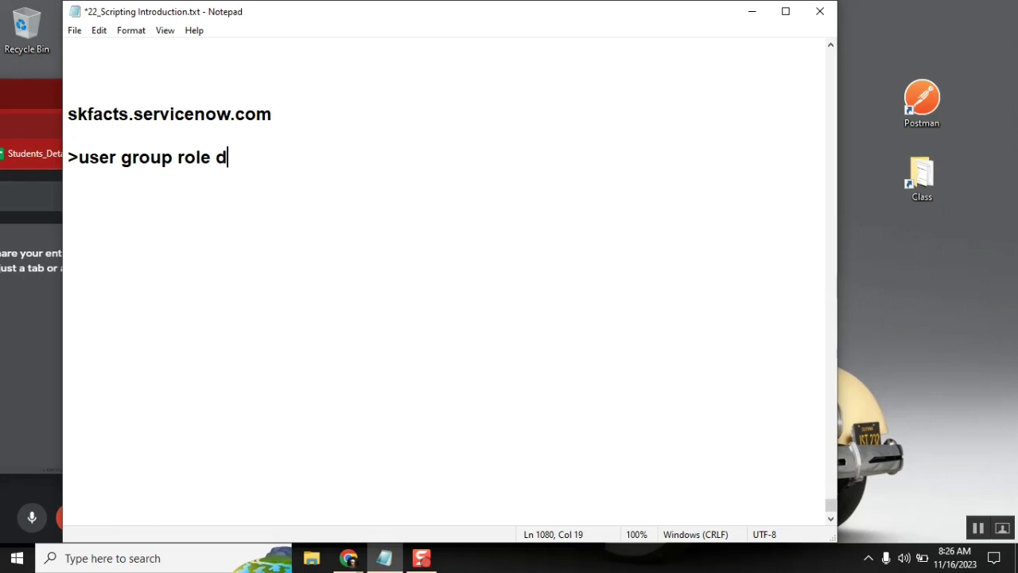
{"action": "type", "text": "elegate"}
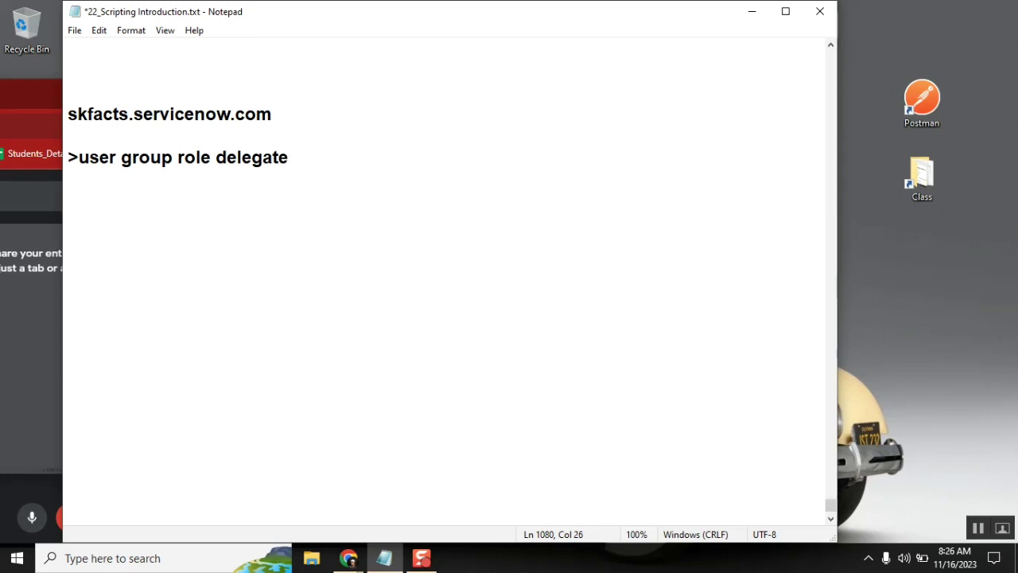
Step: Insert a space between the ">" marker and "user" in the new line
{"action": "key", "text": "Left"}
{"action": "key", "text": "Left"}
{"action": "key", "text": "Left"}
{"action": "key", "text": "Left"}
{"action": "key", "text": "Left"}
{"action": "key", "text": "Left"}
{"action": "key", "text": "Left"}
{"action": "key", "text": "Left"}
{"action": "key", "text": "Left"}
{"action": "key", "text": "Left"}
{"action": "key", "text": "Left"}
{"action": "key", "text": "Left"}
{"action": "key", "text": "Left"}
{"action": "key", "text": "Left"}
{"action": "key", "text": "Left"}
{"action": "key", "text": "Left"}
{"action": "key", "text": "Left"}
{"action": "key", "text": "Left"}
{"action": "key", "text": "Left"}
{"action": "key", "text": "Left"}
{"action": "key", "text": "Left"}
{"action": "key", "text": "Left"}
{"action": "key", "text": "Left"}
{"action": "key", "text": "Left"}
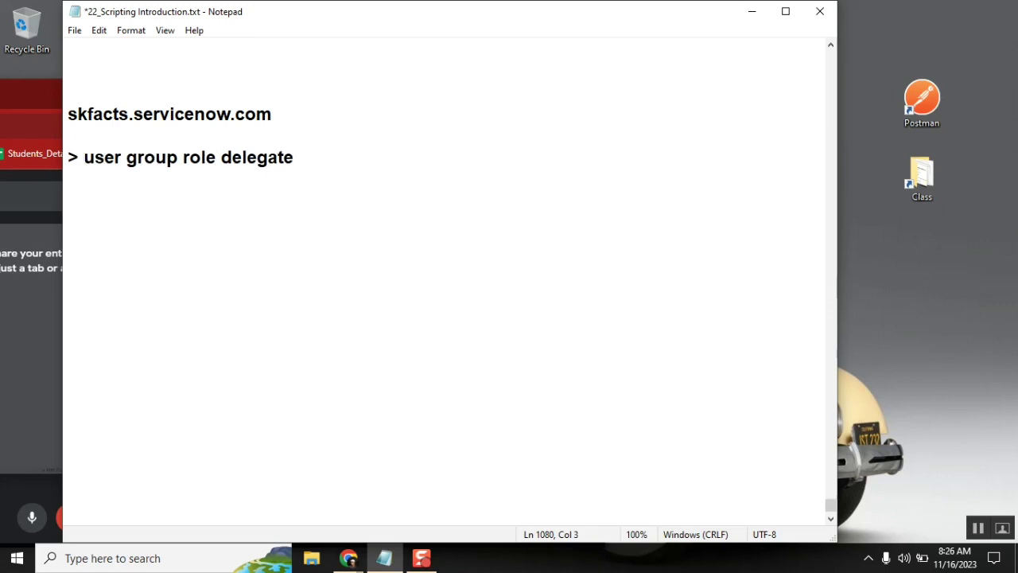
{"action": "key", "text": "Right"}
Step: Add a second line reading "> location departments" beneath the user group role delegate line
{"action": "left_click", "coordinate": [292, 159]}
{"action": "key", "text": "Return"}
{"action": "type", "text": ">"}
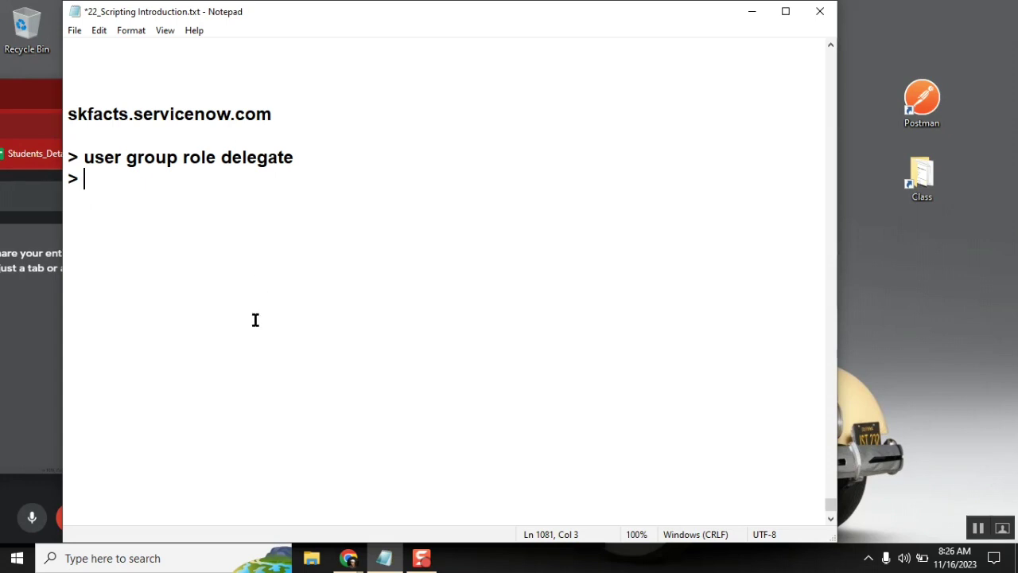
{"action": "mouse_move", "coordinate": [350, 559]}
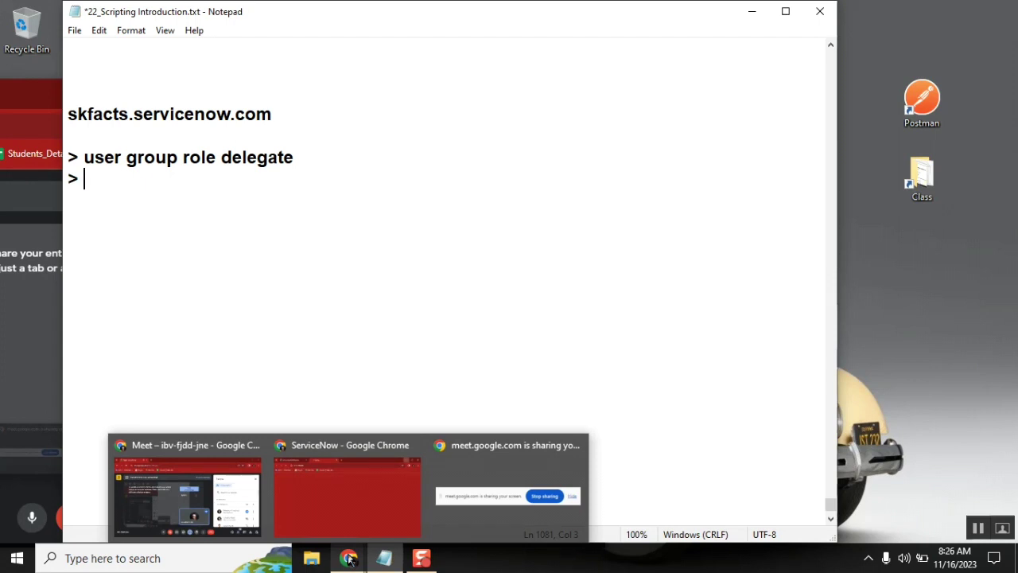
{"action": "left_click", "coordinate": [359, 480]}
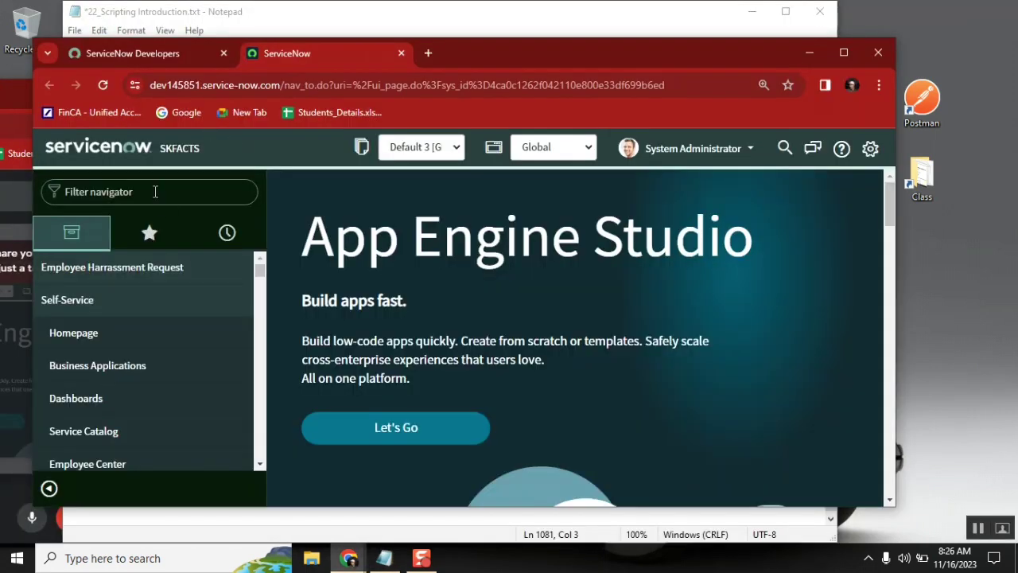
{"action": "left_click", "coordinate": [283, 17]}
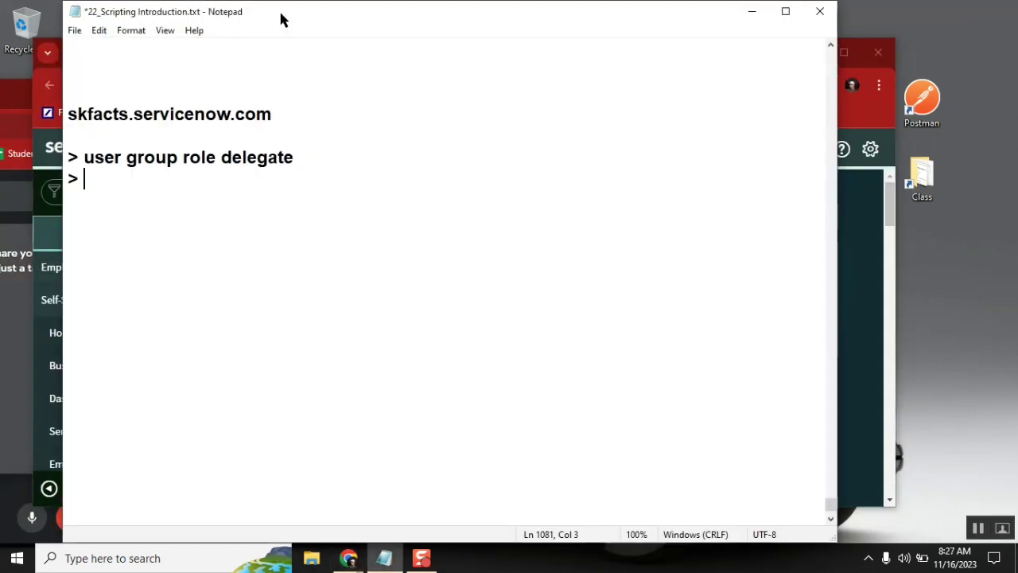
{"action": "type", "text": "locat"}
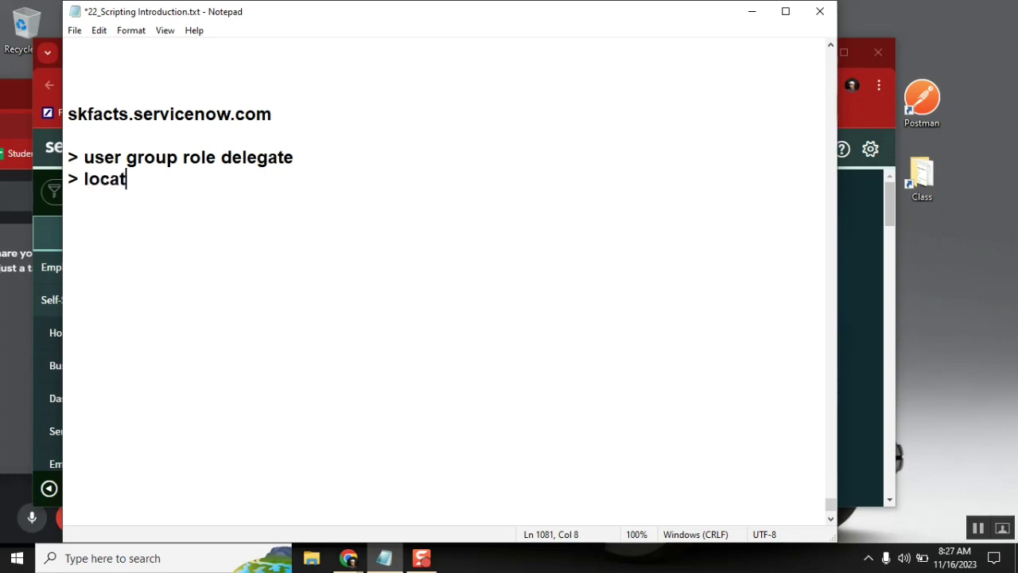
{"action": "type", "text": "ion departments"}
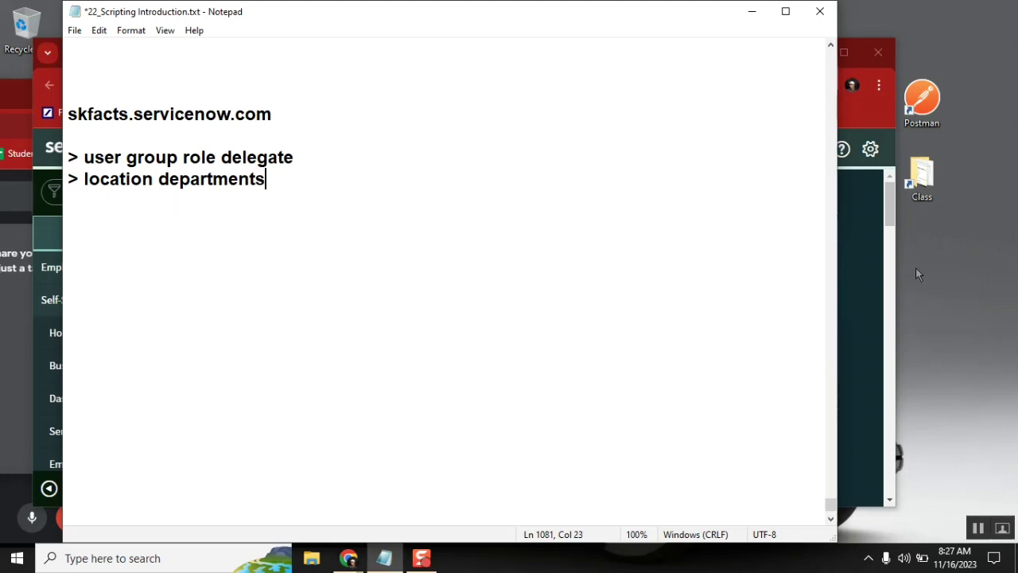
Step: Switch to the ServiceNow window in Chrome, filter the navigator by "location" and maximize the browser window
{"action": "left_click", "coordinate": [861, 209]}
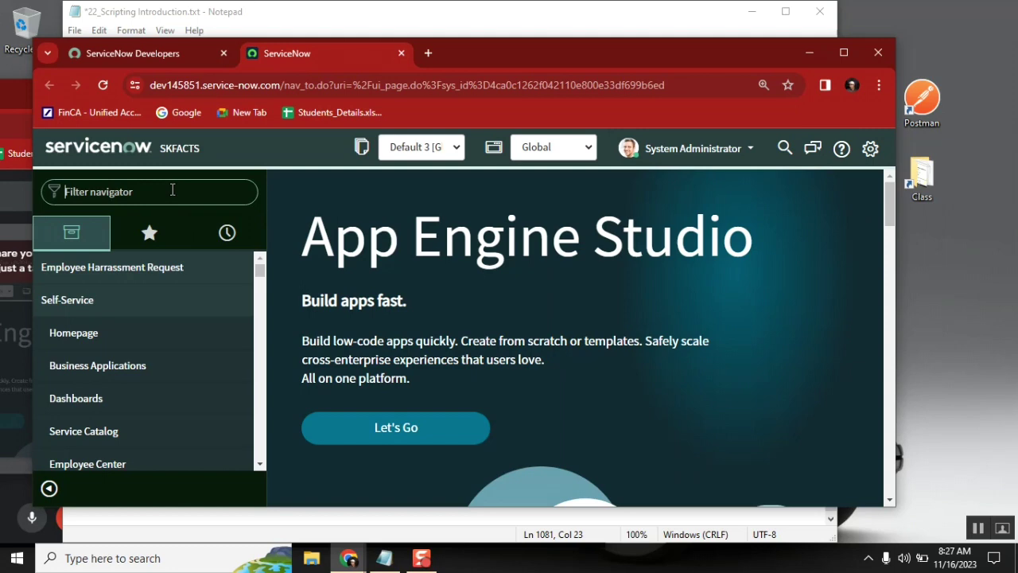
{"action": "type", "text": "location"}
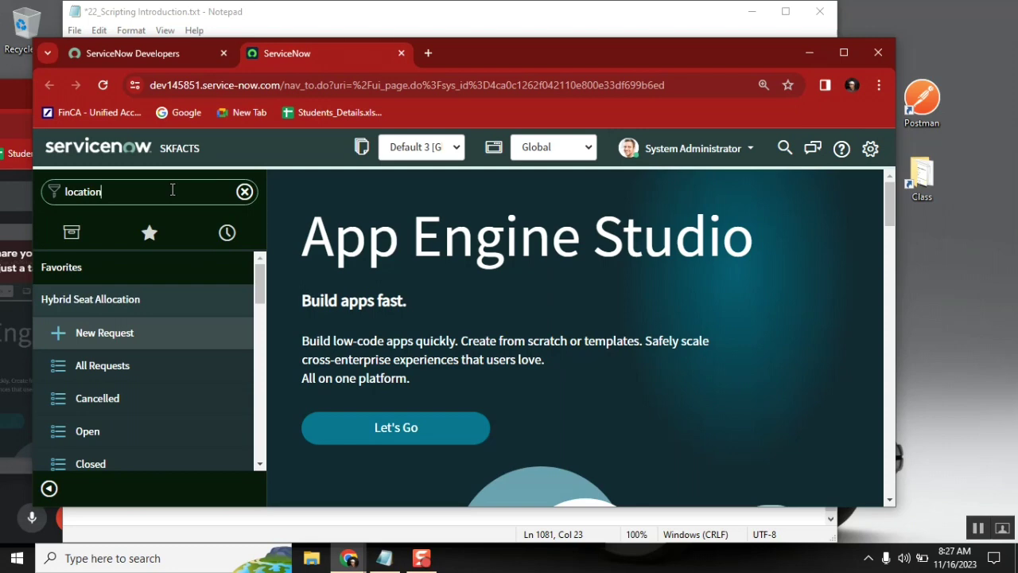
{"action": "double_click", "coordinate": [474, 58]}
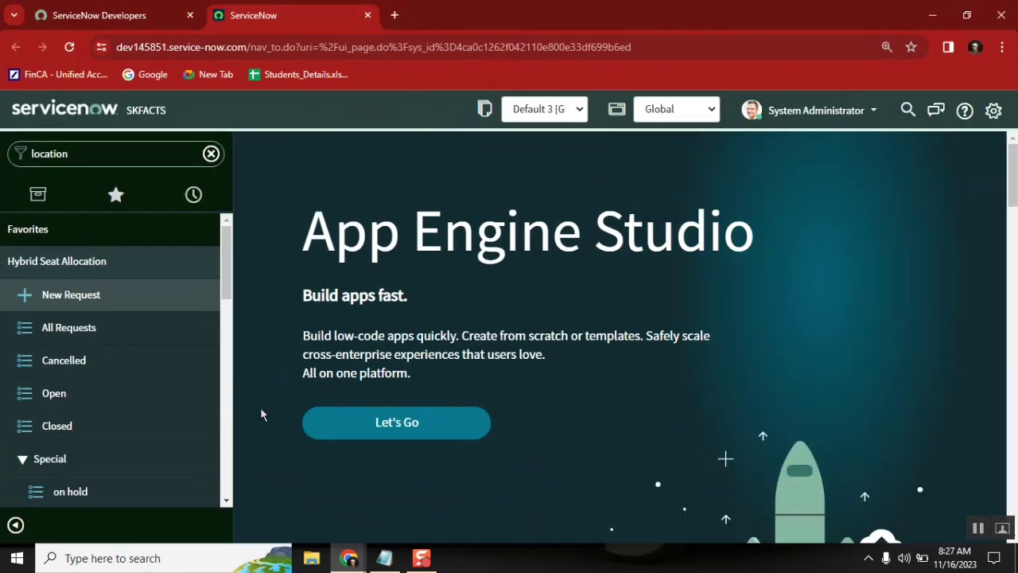
Step: Clear the navigator filter, filter by "admin" and look through the listed modules
{"action": "left_click", "coordinate": [46, 195]}
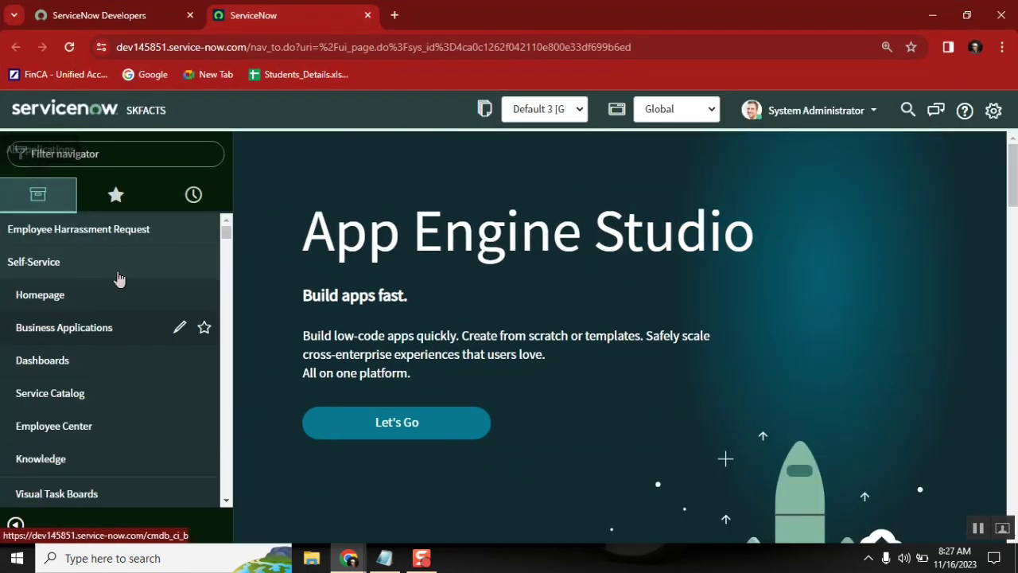
{"action": "left_click", "coordinate": [101, 148]}
{"action": "type", "text": "admin"}
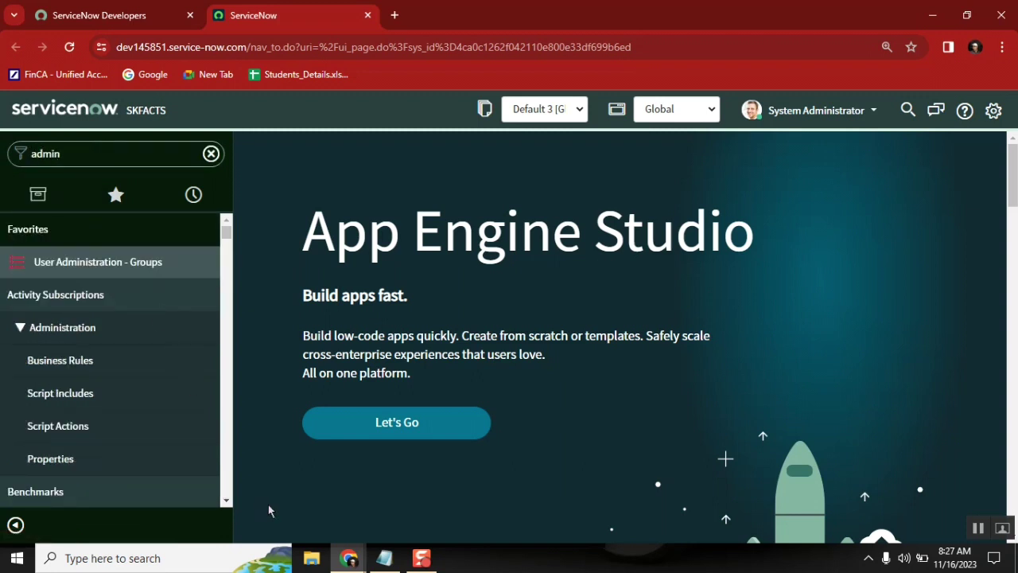
{"action": "left_click", "coordinate": [226, 503]}
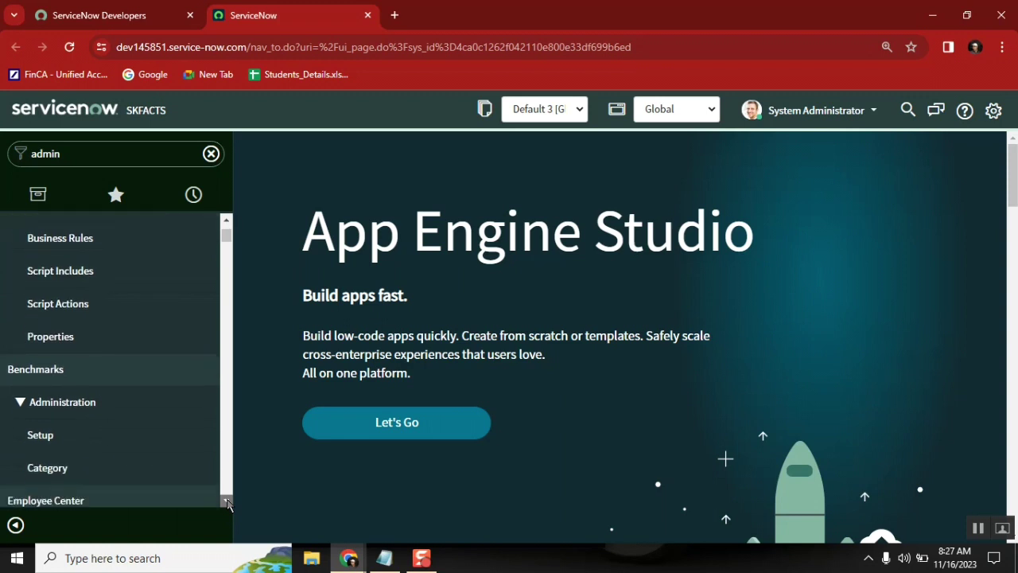
{"action": "left_click_drag", "start_coordinate": [227, 502], "coordinate": [227, 502]}
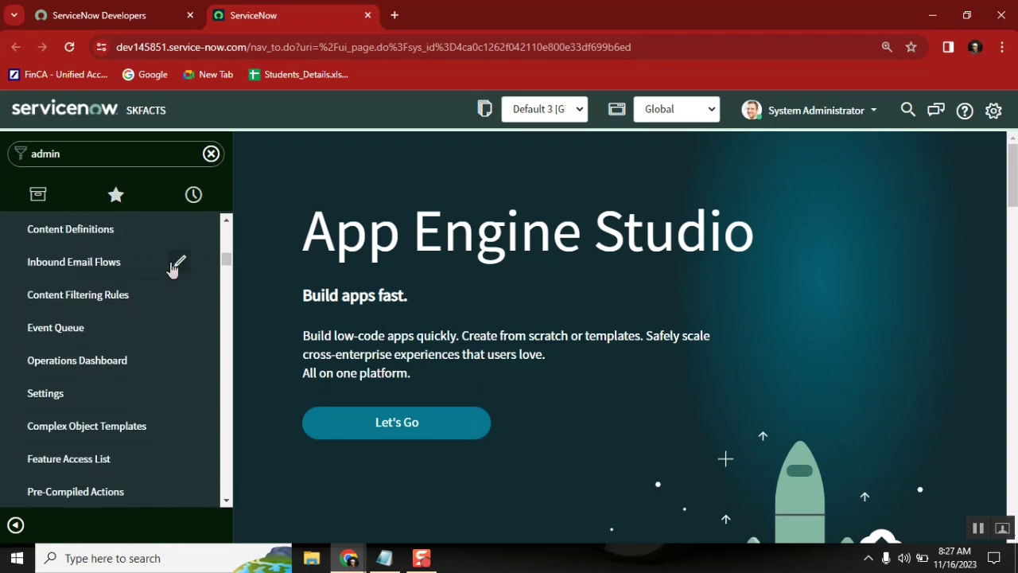
Step: Filter the navigator by "user admin" and open the Locations module in a new browser tab
{"action": "left_click", "coordinate": [95, 154]}
{"action": "type", "text": "user admin"}
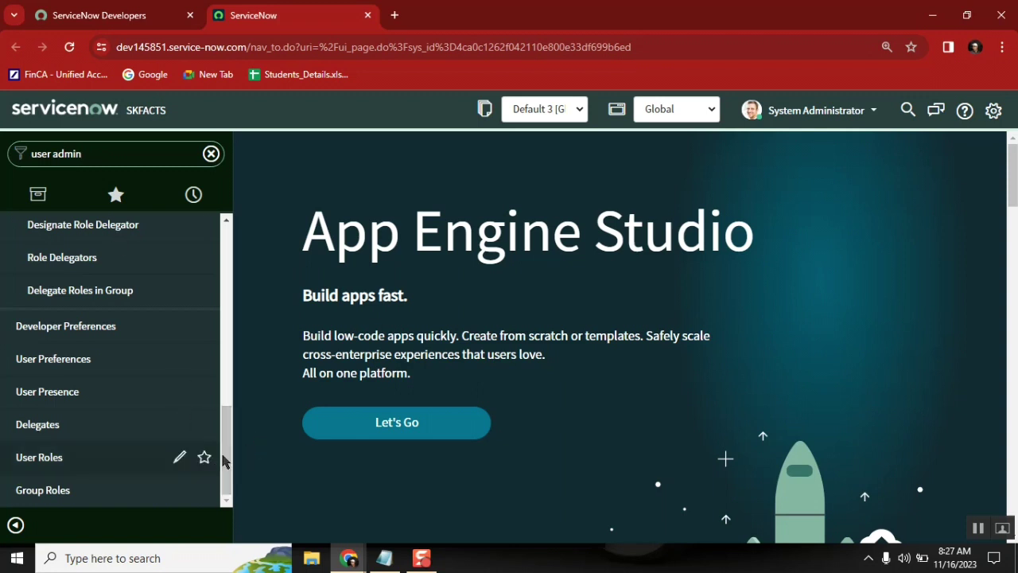
{"action": "left_click_drag", "start_coordinate": [228, 439], "coordinate": [219, 329]}
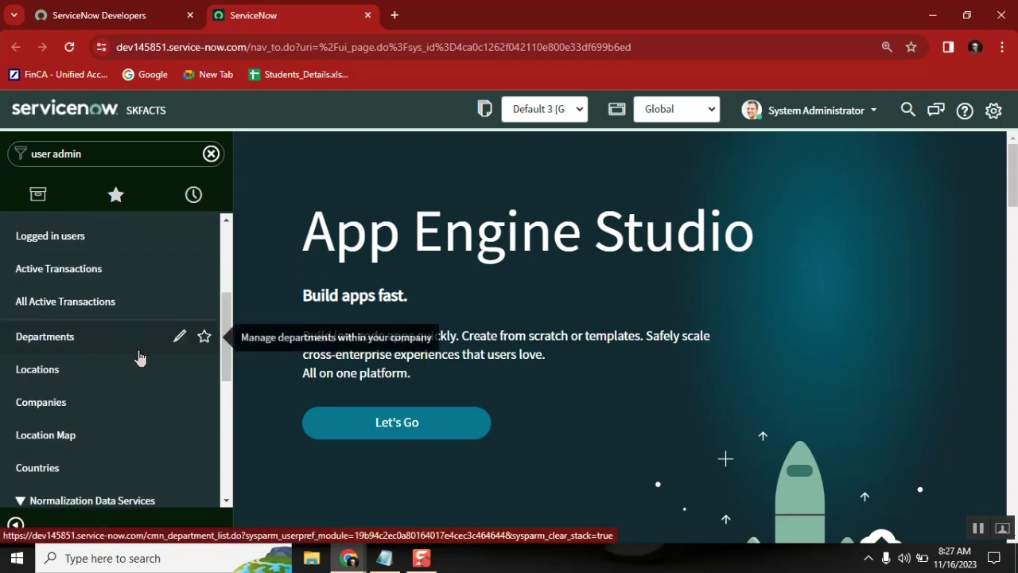
{"action": "middle_click", "coordinate": [74, 372]}
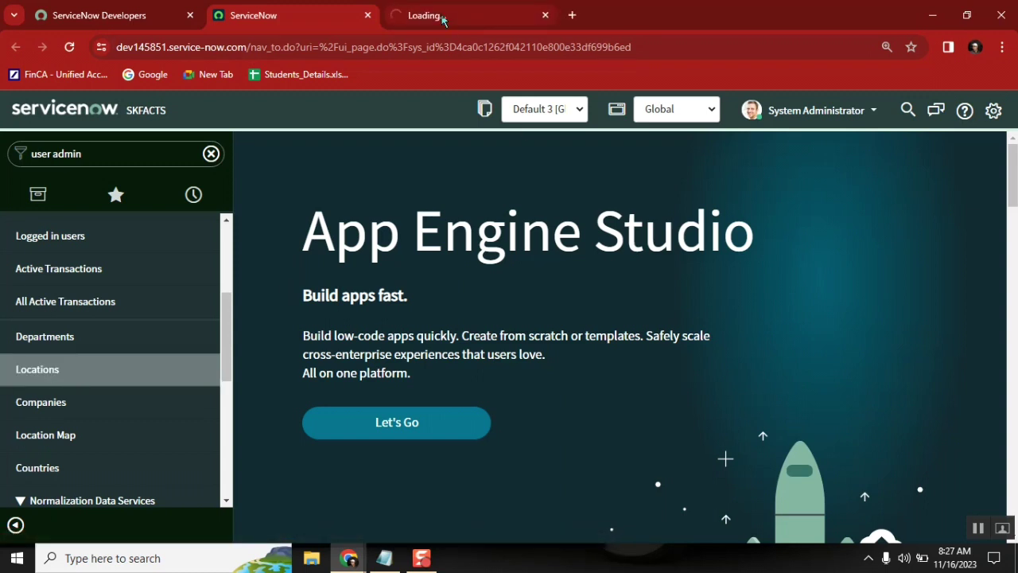
{"action": "left_click", "coordinate": [444, 20]}
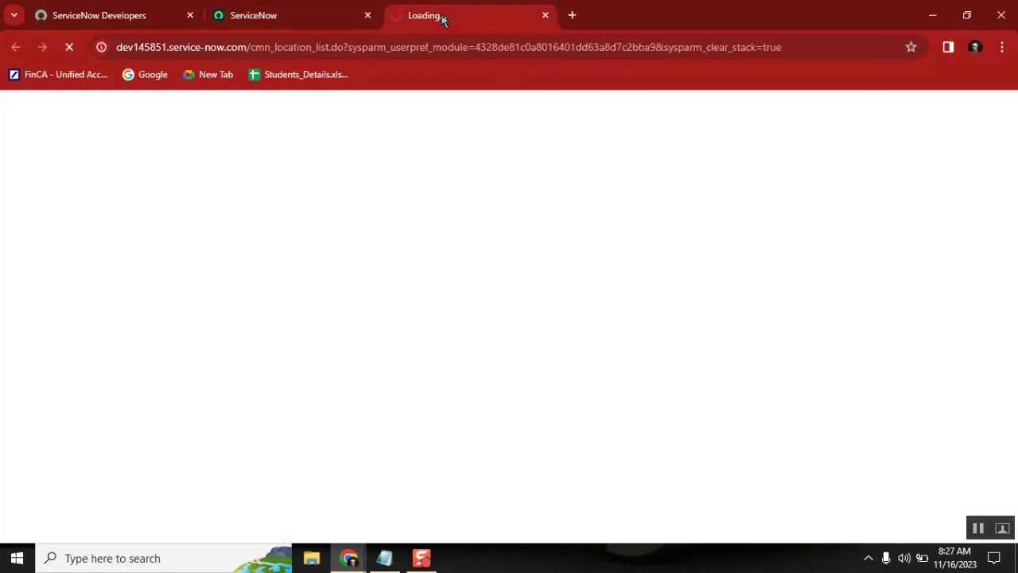
Step: Copy the table name cmn_location from the Locations list's URL and paste it on a new line in the Notepad notes
{"action": "left_click", "coordinate": [309, 49]}
{"action": "left_click", "coordinate": [313, 51]}
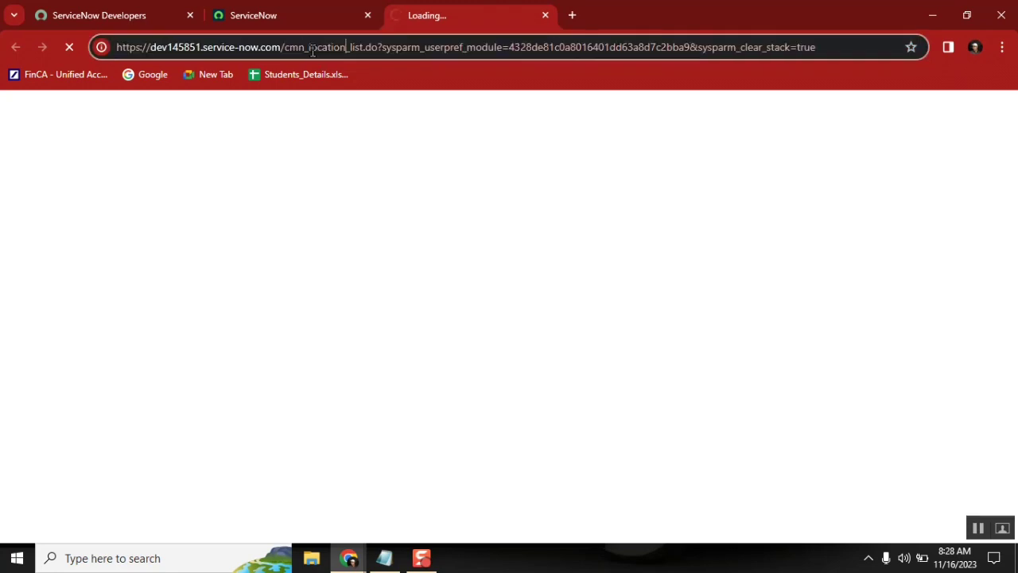
{"action": "left_click", "coordinate": [284, 48]}
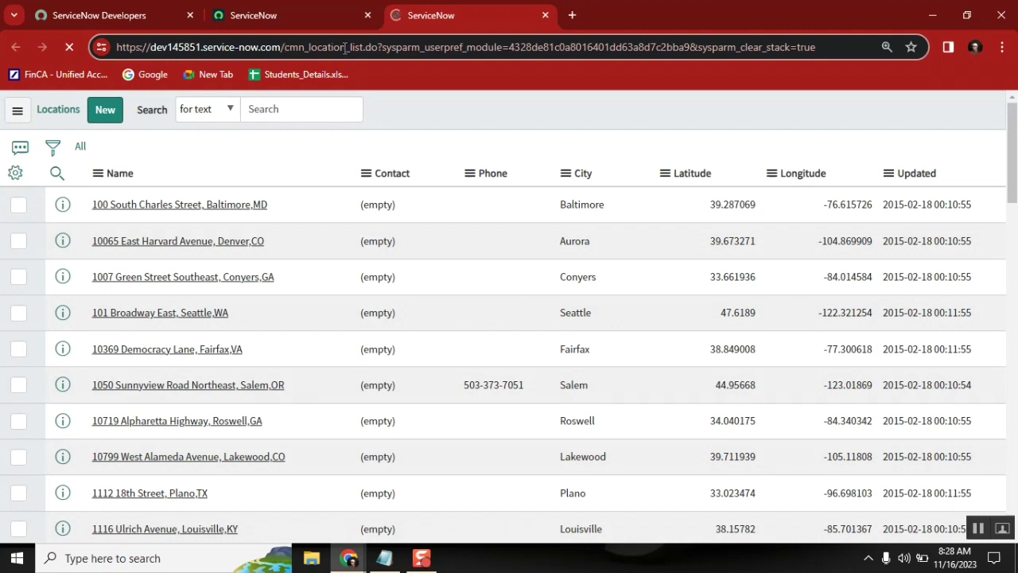
{"action": "left_click", "coordinate": [345, 46], "text": "shift"}
{"action": "key", "text": "ctrl+c"}
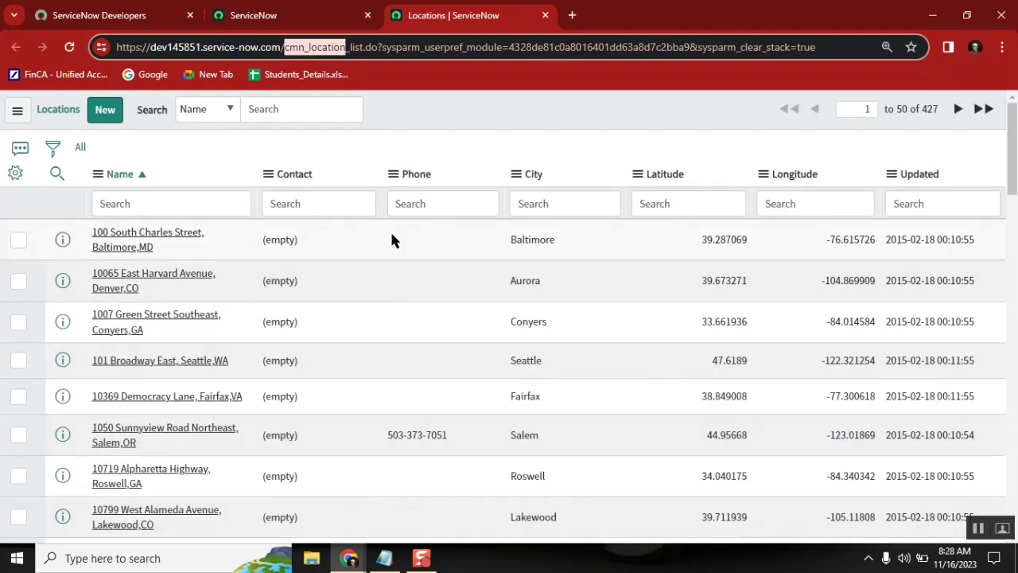
{"action": "left_click", "coordinate": [384, 557]}
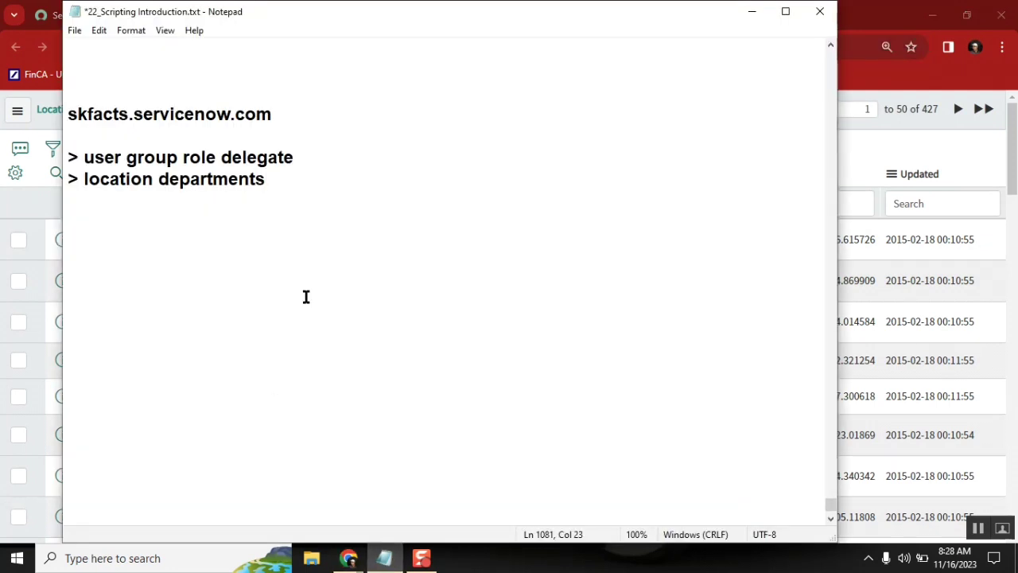
{"action": "key", "text": "Return"}
{"action": "key", "text": "ctrl+v"}
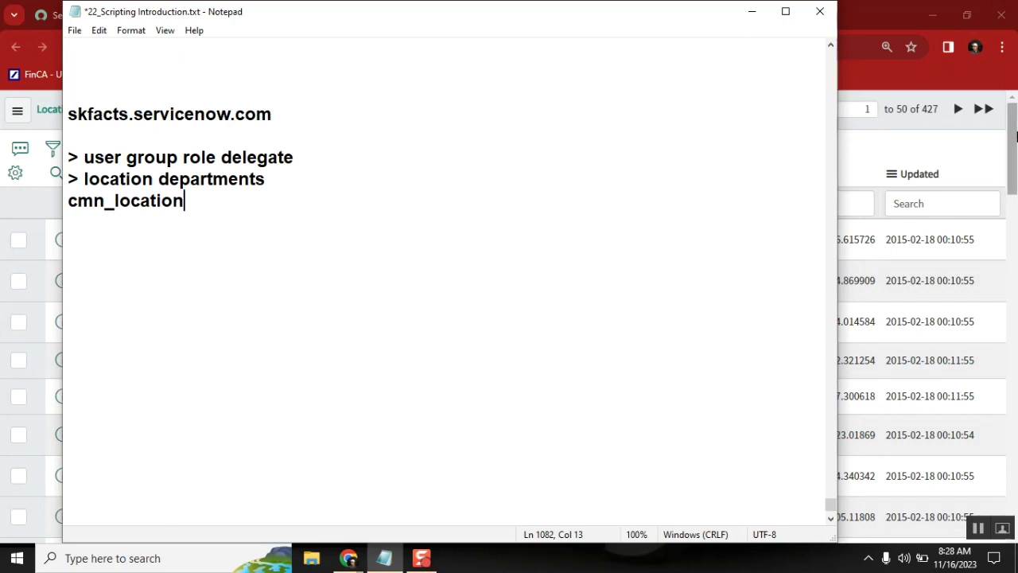
Step: Return to the Locations list in Chrome and open its first record in a new tab to view its fields
{"action": "left_click", "coordinate": [1016, 137]}
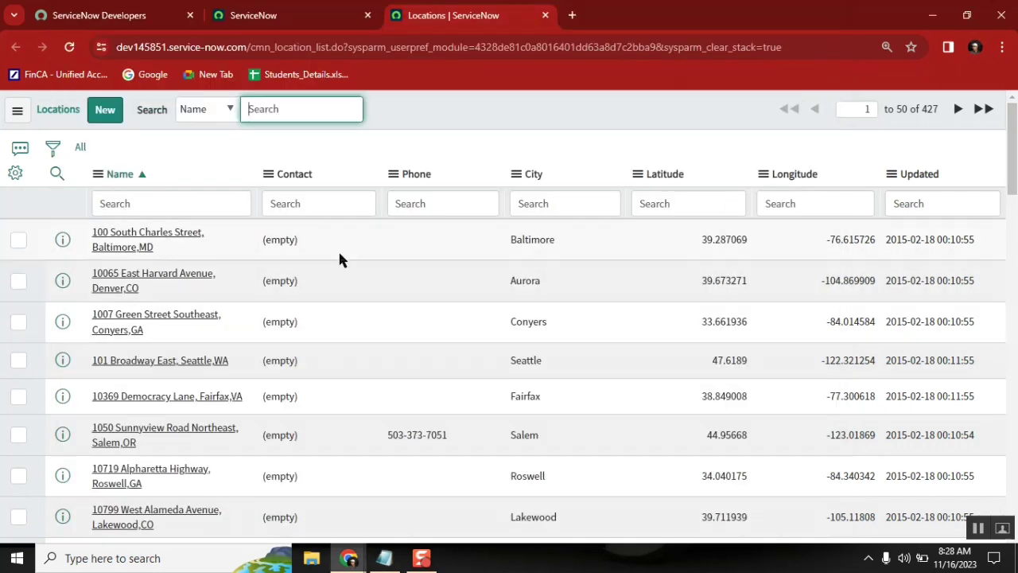
{"action": "middle_click", "coordinate": [186, 241]}
{"action": "left_click", "coordinate": [601, 23]}
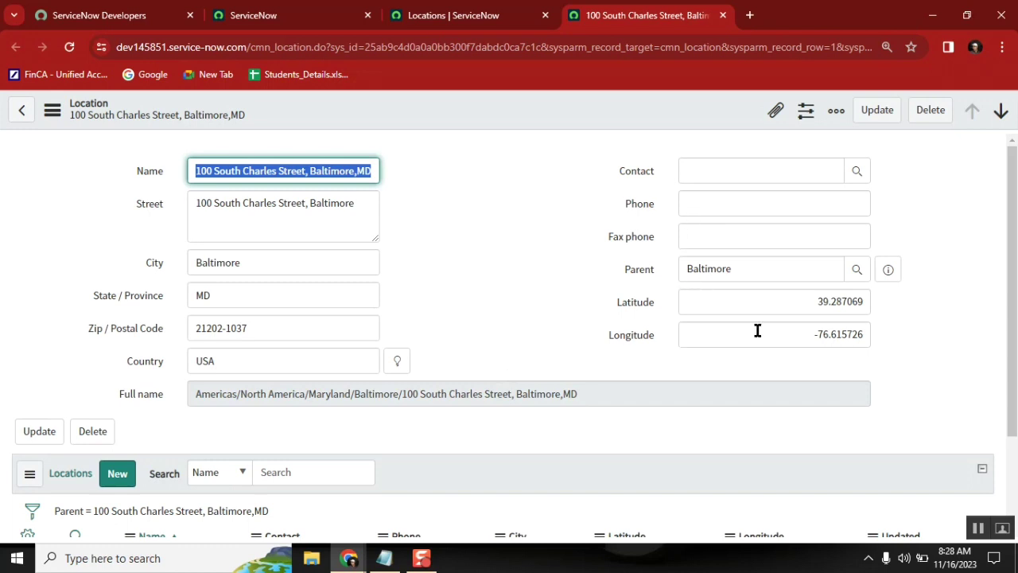
{"action": "left_click", "coordinate": [502, 201]}
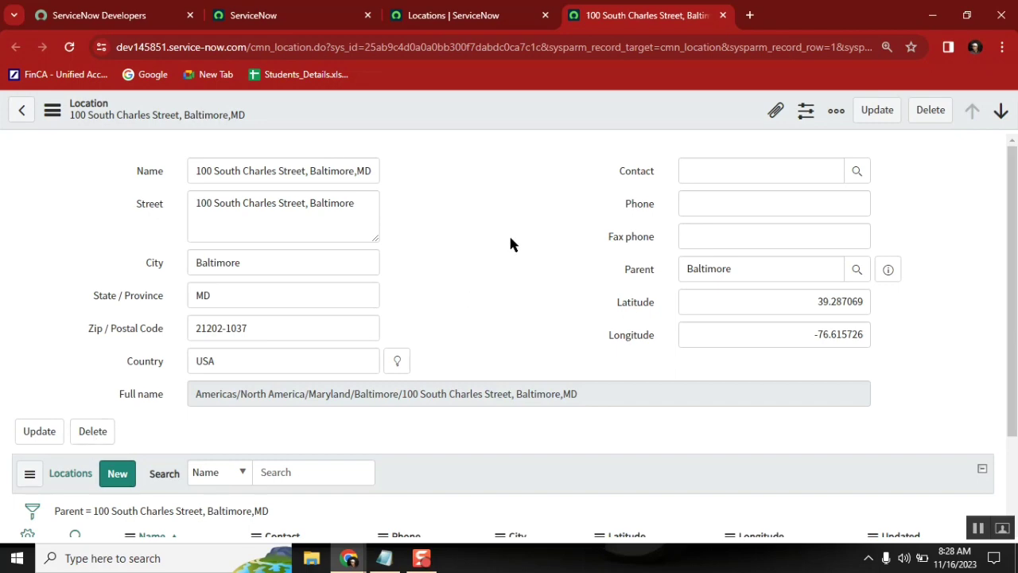
Step: Go back to the ServiceNow navigator tab and open Departments, Companies and Countries in separate new tabs
{"action": "left_click", "coordinate": [472, 18]}
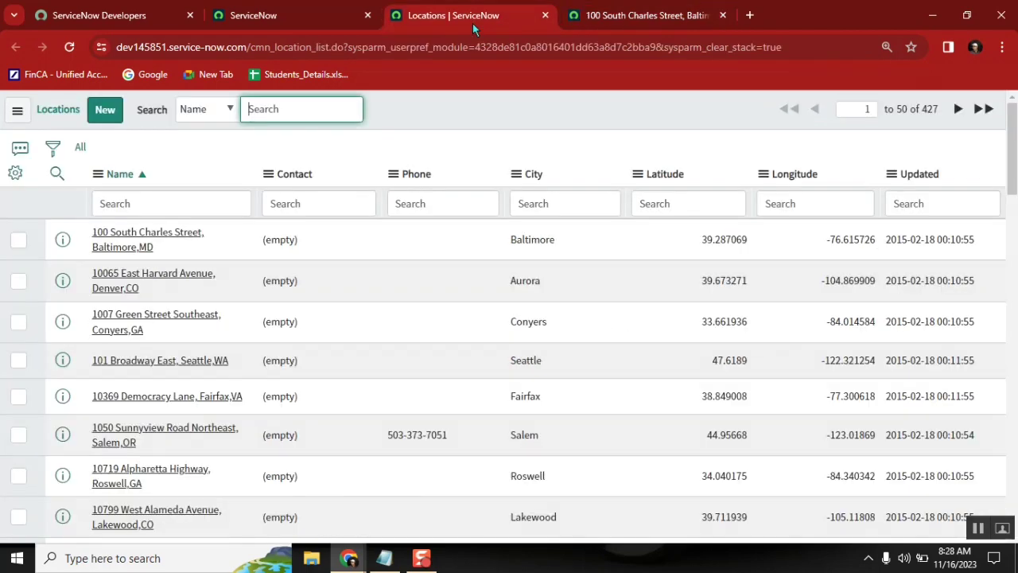
{"action": "left_click", "coordinate": [318, 16]}
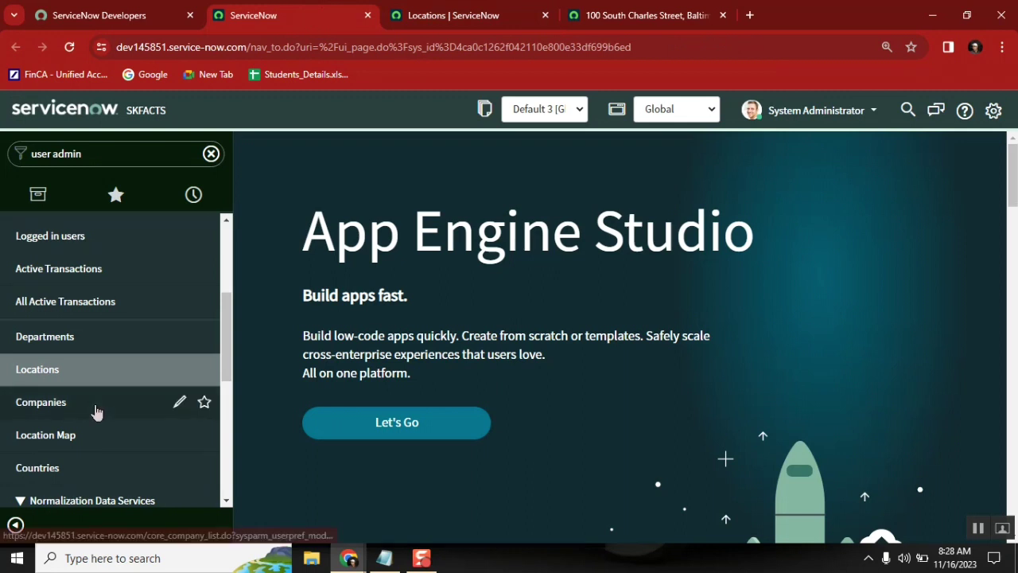
{"action": "middle_click", "coordinate": [62, 341]}
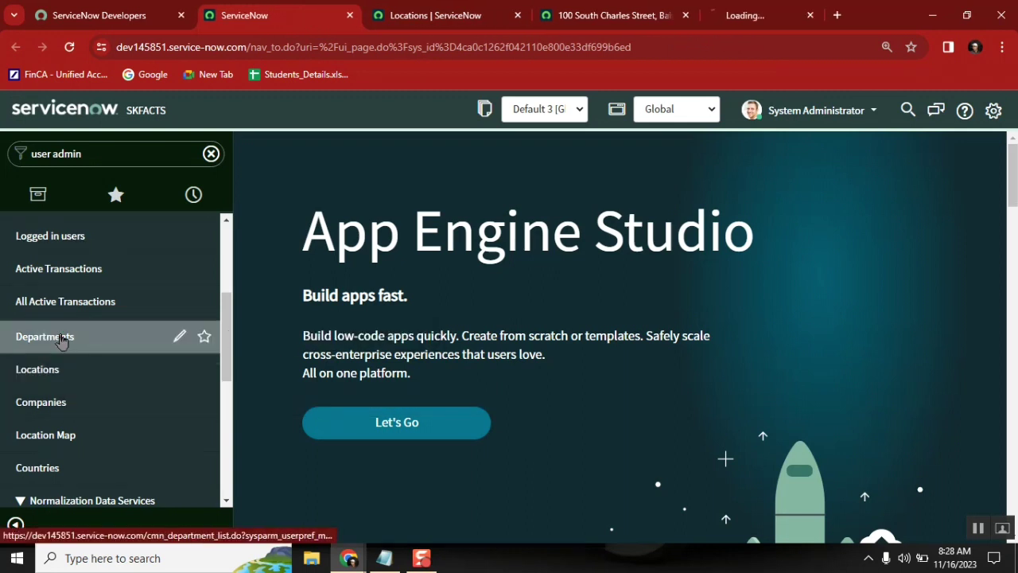
{"action": "middle_click", "coordinate": [63, 409]}
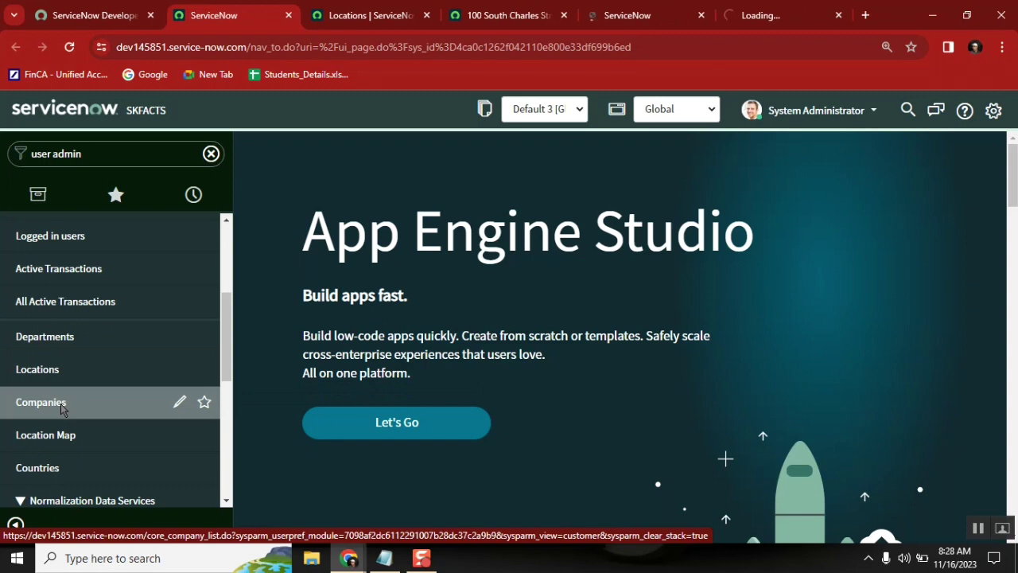
{"action": "middle_click", "coordinate": [59, 475]}
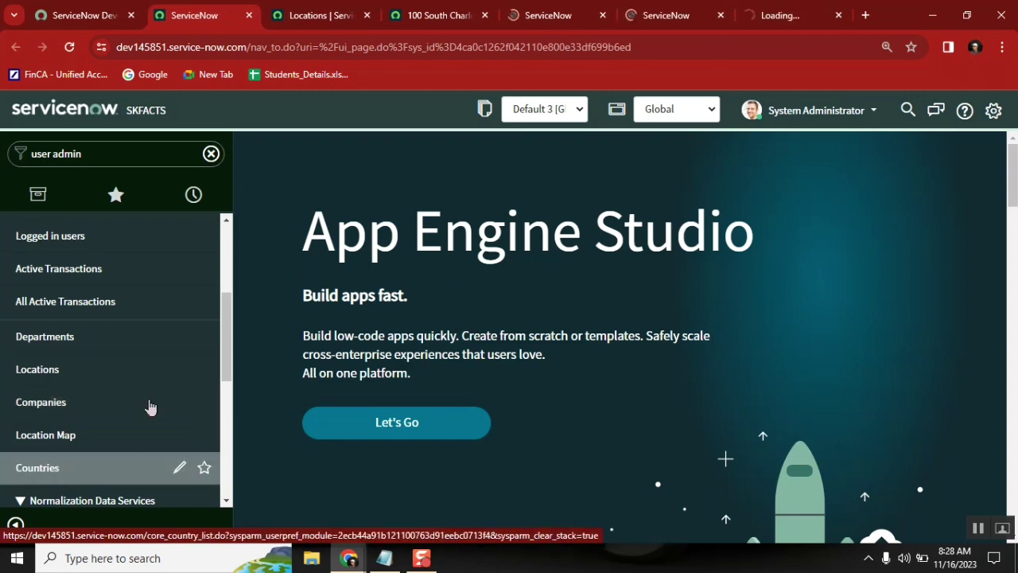
Step: Copy the table name cmn_department from the Departments list's URL and paste it below cmn_location in the Notepad notes
{"action": "left_click", "coordinate": [570, 21]}
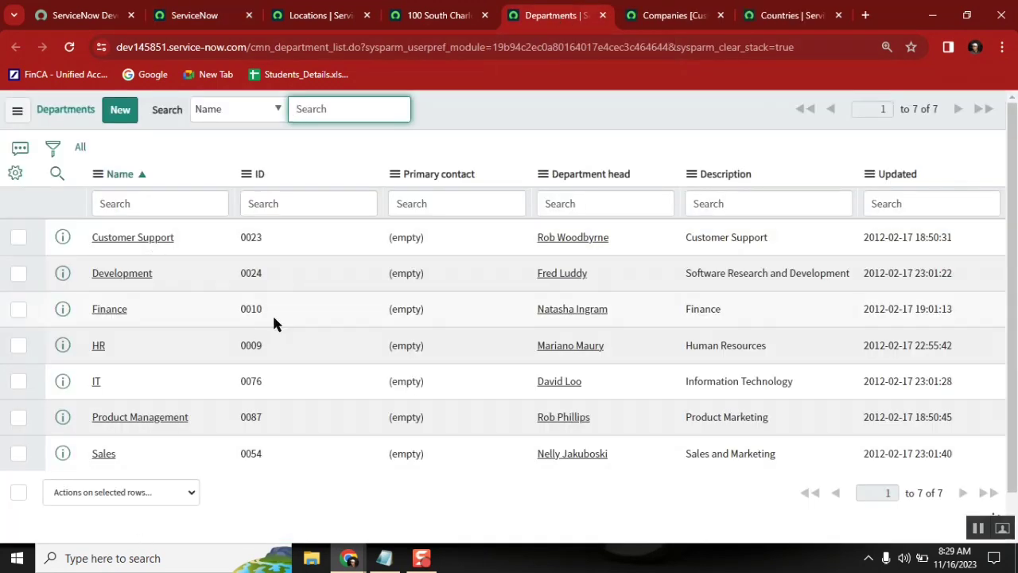
{"action": "left_click", "coordinate": [328, 46]}
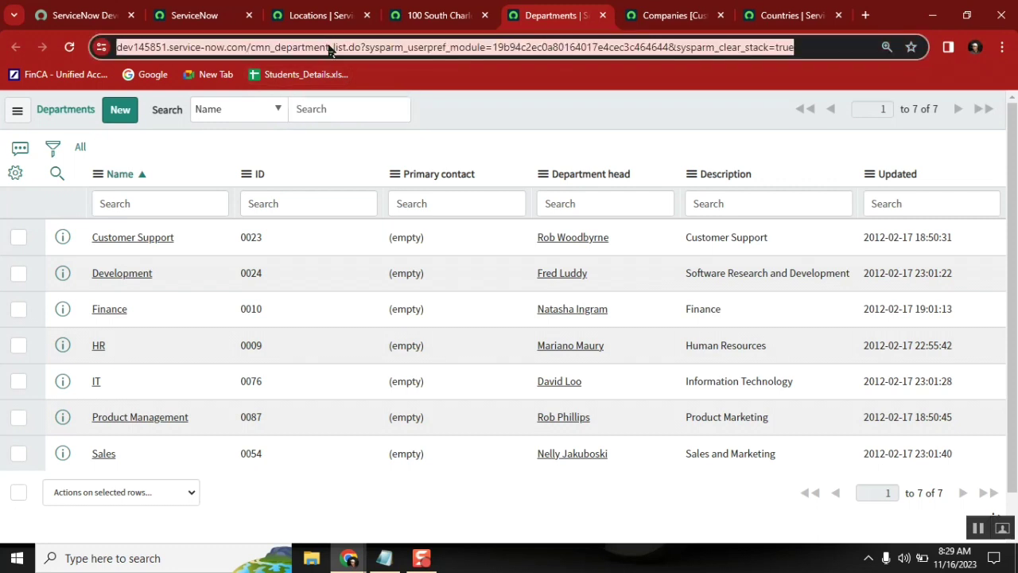
{"action": "left_click", "coordinate": [283, 49], "text": "shift"}
{"action": "key", "text": "ctrl+c"}
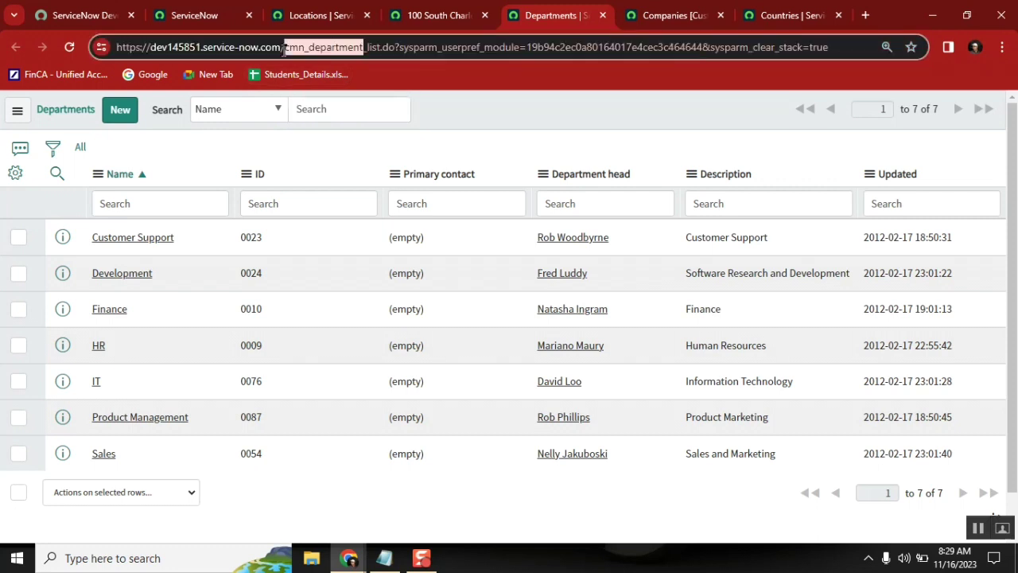
{"action": "left_click", "coordinate": [385, 559]}
{"action": "key", "text": "Return"}
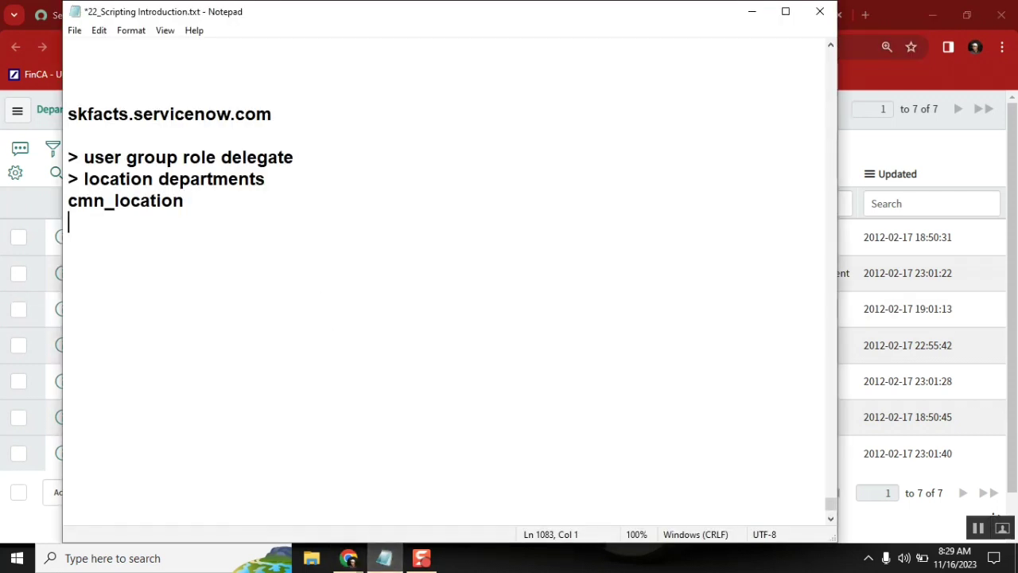
{"action": "key", "text": "ctrl+v"}
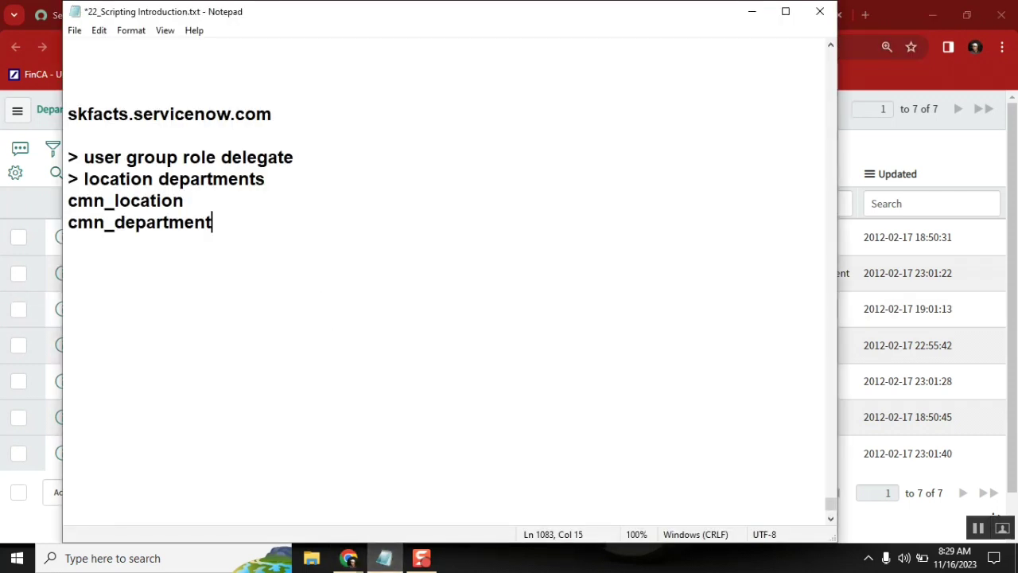
Step: Copy the table name core_company from the Companies list's URL in Chrome and paste it on its own line in the Notepad notes
{"action": "left_click", "coordinate": [858, 140]}
{"action": "left_click", "coordinate": [675, 15]}
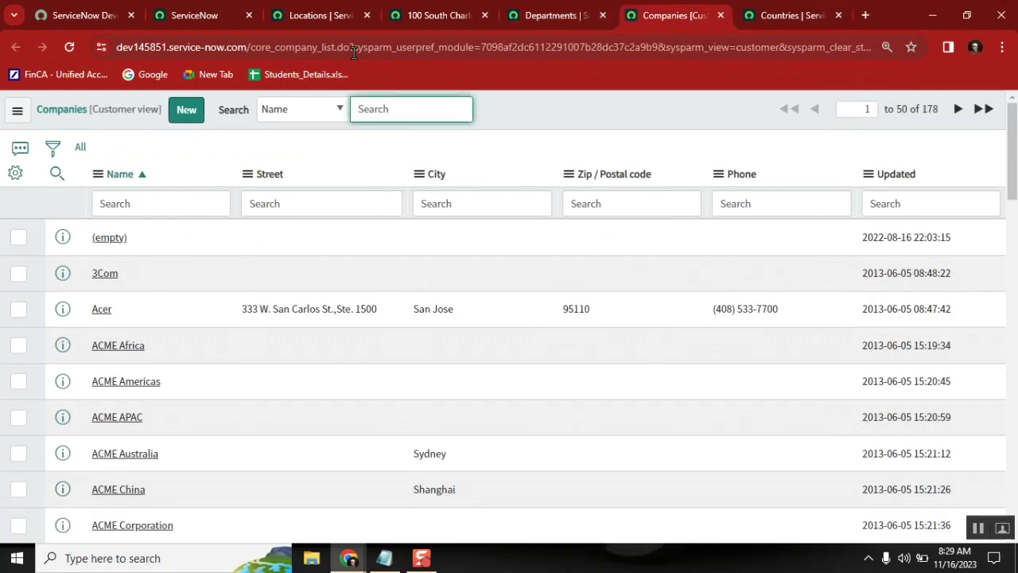
{"action": "left_click", "coordinate": [318, 49]}
{"action": "left_click", "coordinate": [318, 49]}
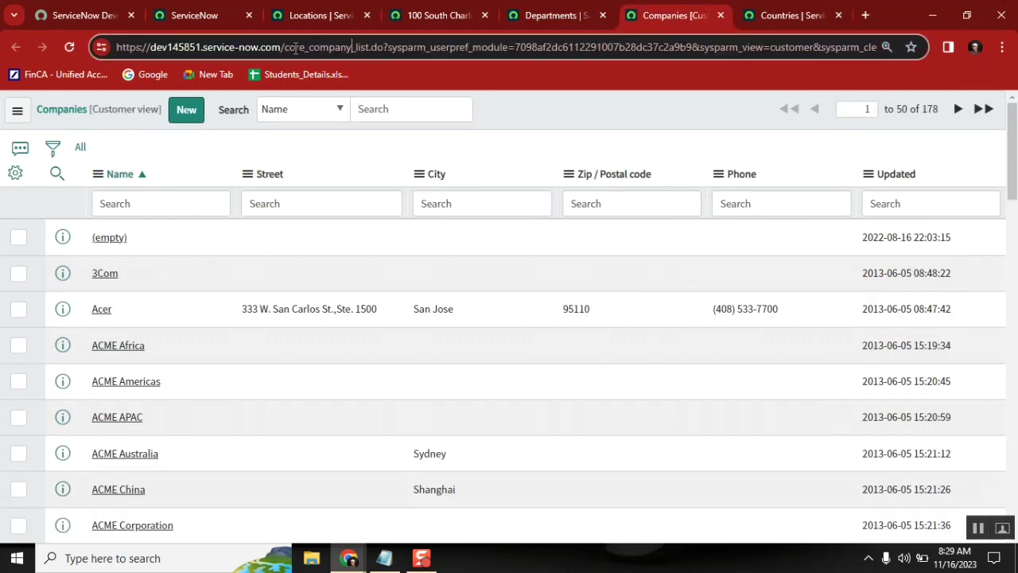
{"action": "double_click", "coordinate": [286, 49]}
{"action": "key", "text": "ctrl+c"}
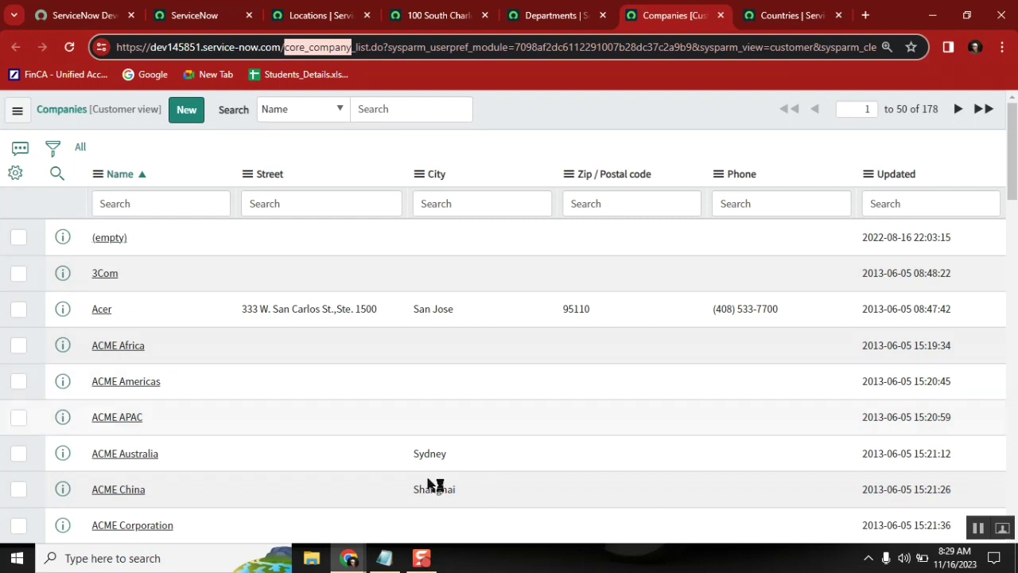
{"action": "left_click", "coordinate": [384, 559]}
{"action": "key", "text": "Return"}
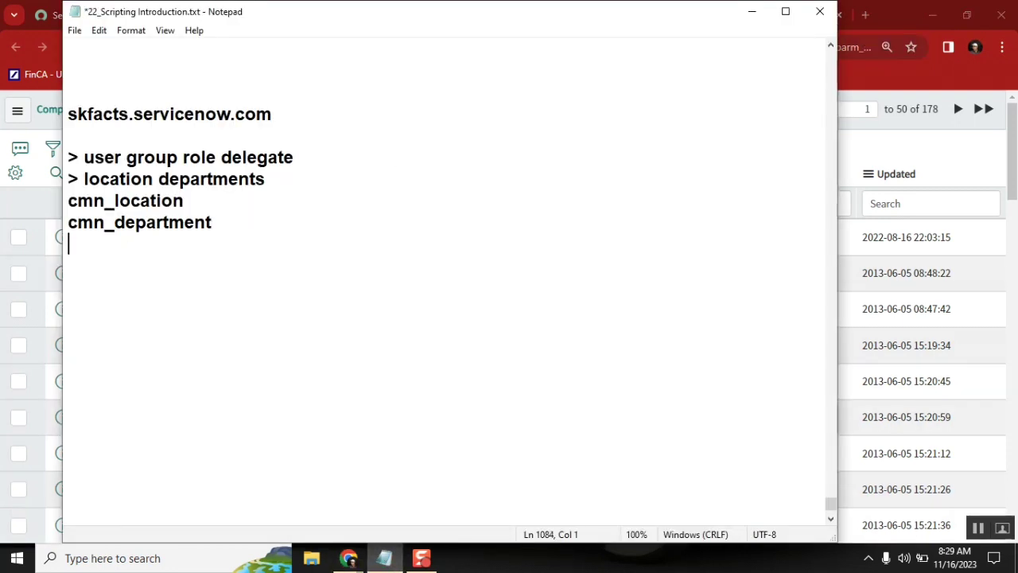
{"action": "key", "text": "ctrl+v"}
{"action": "key", "text": "Return"}
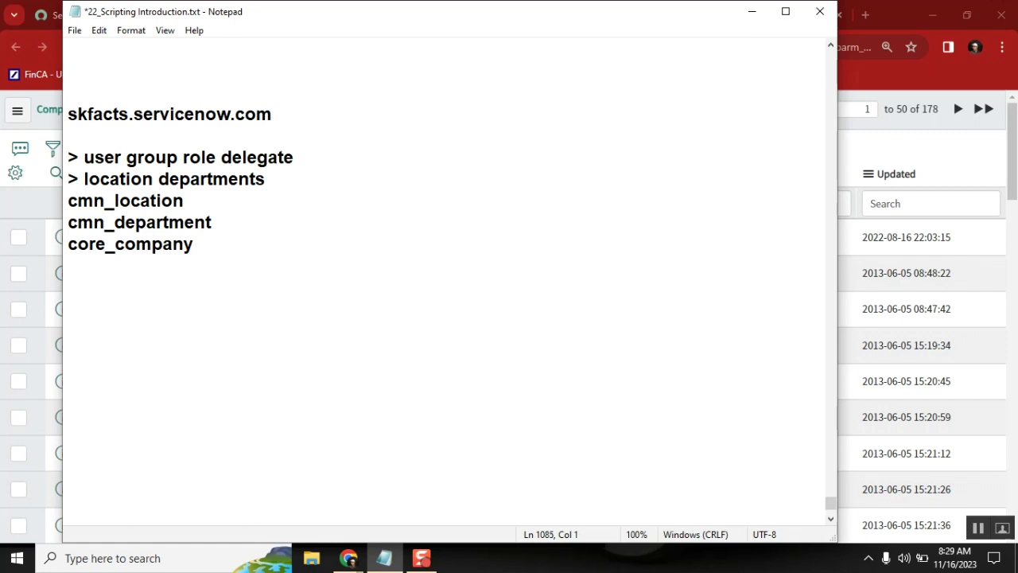
Step: Copy the table name core_country from the Countries list's URL in Chrome and paste it below core_company in the Notepad notes
{"action": "left_click", "coordinate": [889, 126]}
{"action": "left_click", "coordinate": [778, 11]}
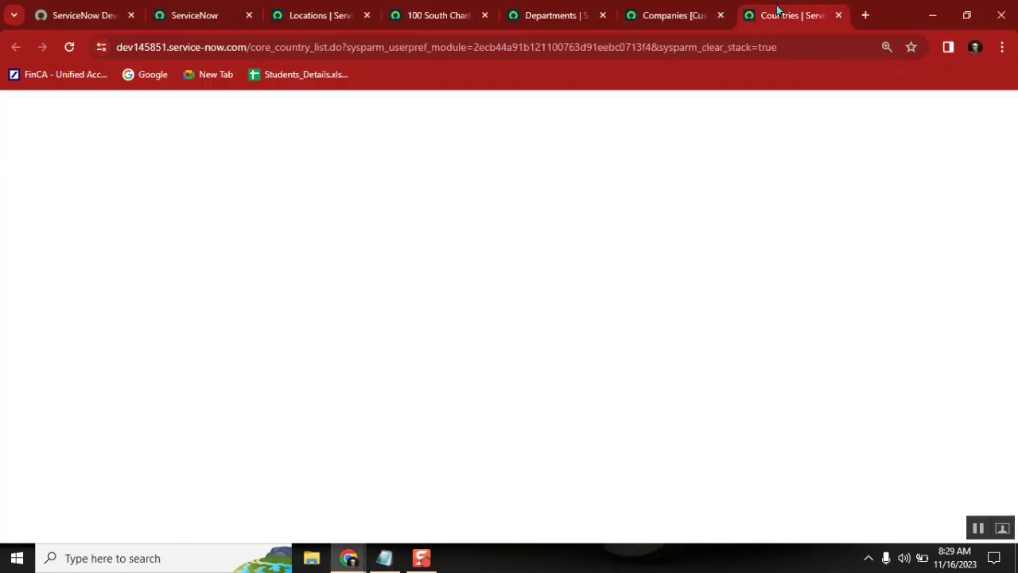
{"action": "left_click", "coordinate": [314, 49]}
{"action": "left_click", "coordinate": [314, 50]}
{"action": "double_click", "coordinate": [289, 48]}
{"action": "key", "text": "ctrl+c"}
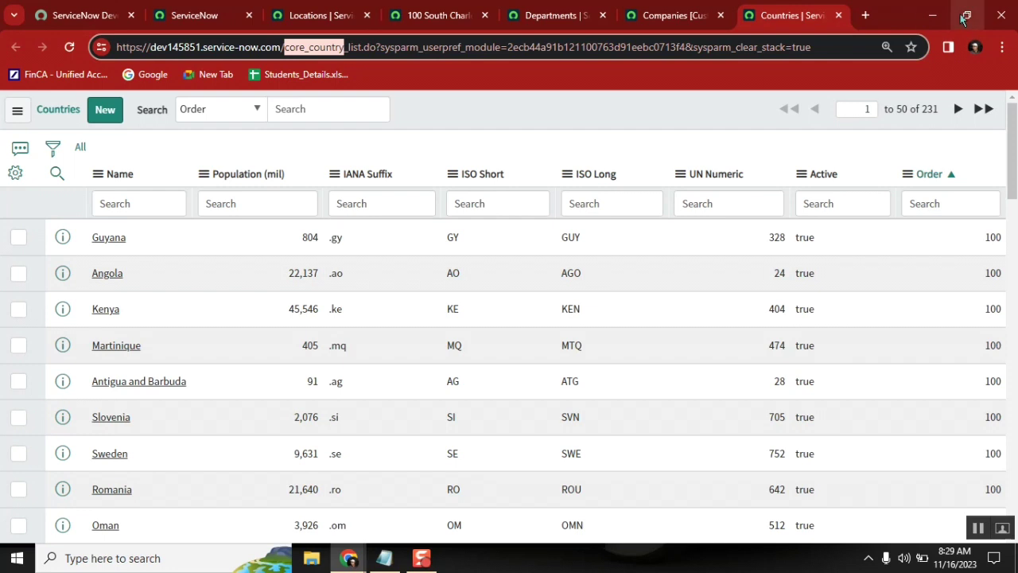
{"action": "left_click", "coordinate": [932, 14]}
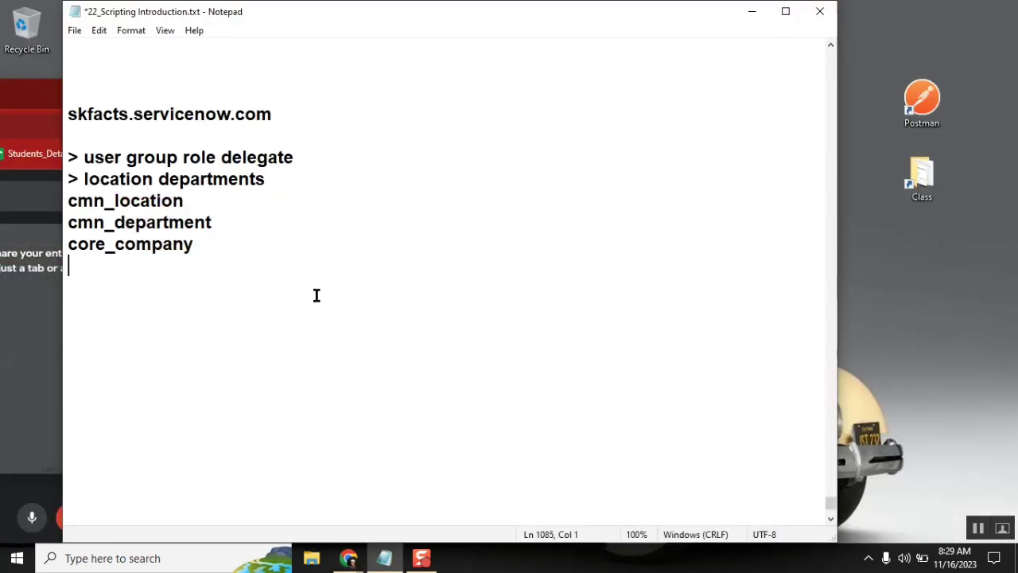
{"action": "key", "text": "ctrl+v"}
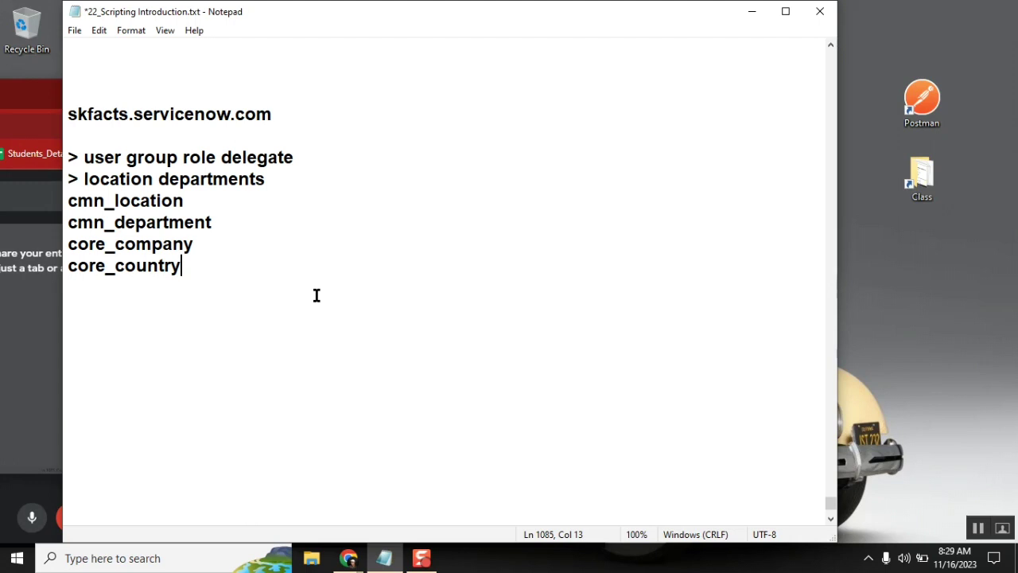
Step: Add a "> incident" entry below the table names, leaving a blank line before it, with "servicenow email not recieving" on the following line
{"action": "double_click", "coordinate": [199, 151]}
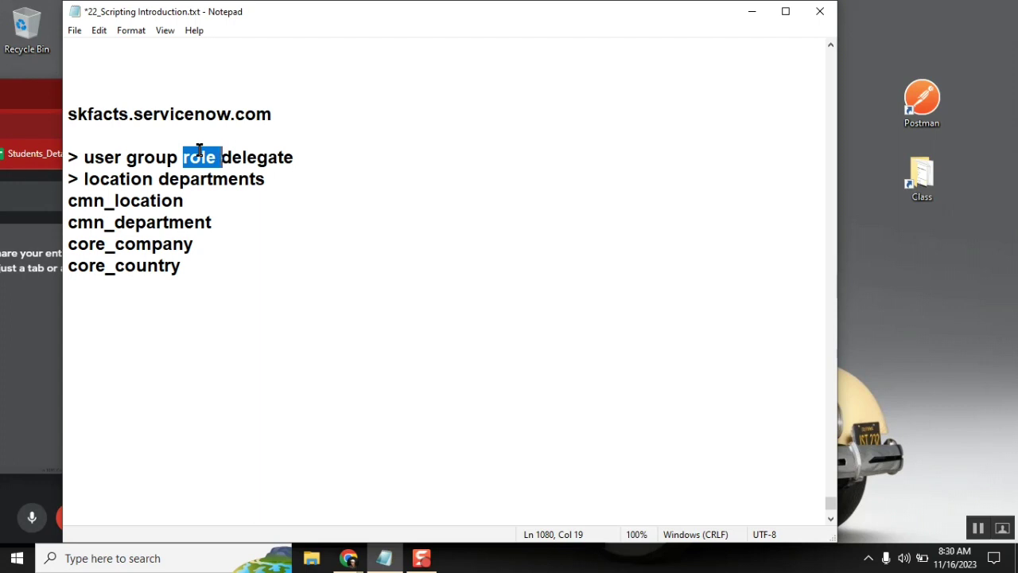
{"action": "left_click", "coordinate": [197, 266]}
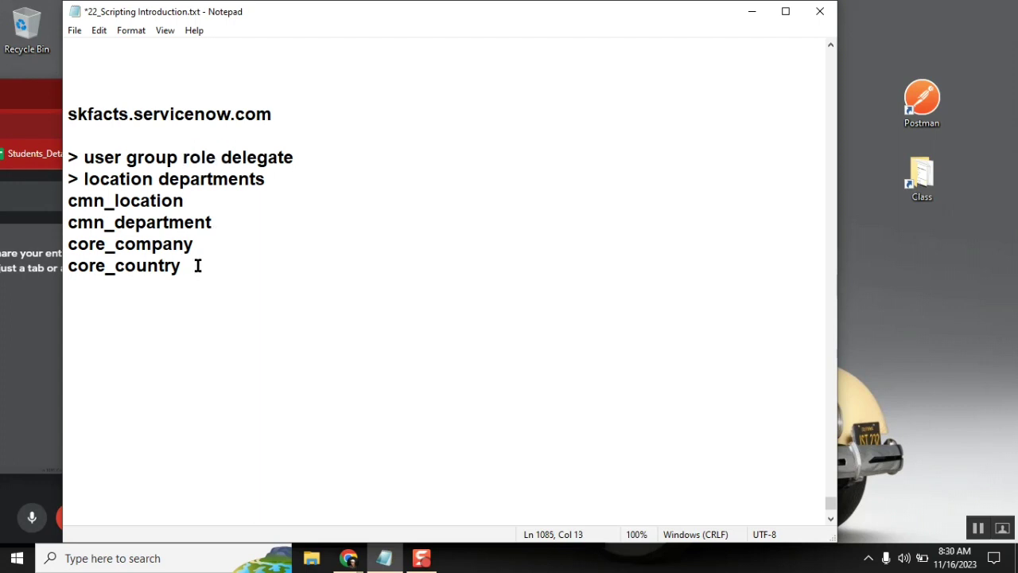
{"action": "key", "text": "Return"}
{"action": "key", "text": "Return"}
{"action": "type", "text": ">"}
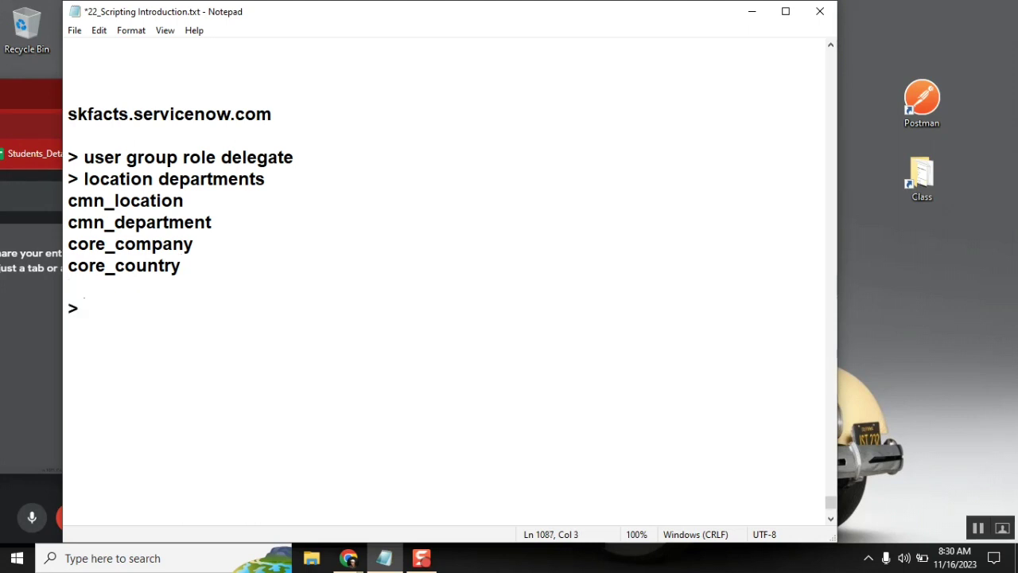
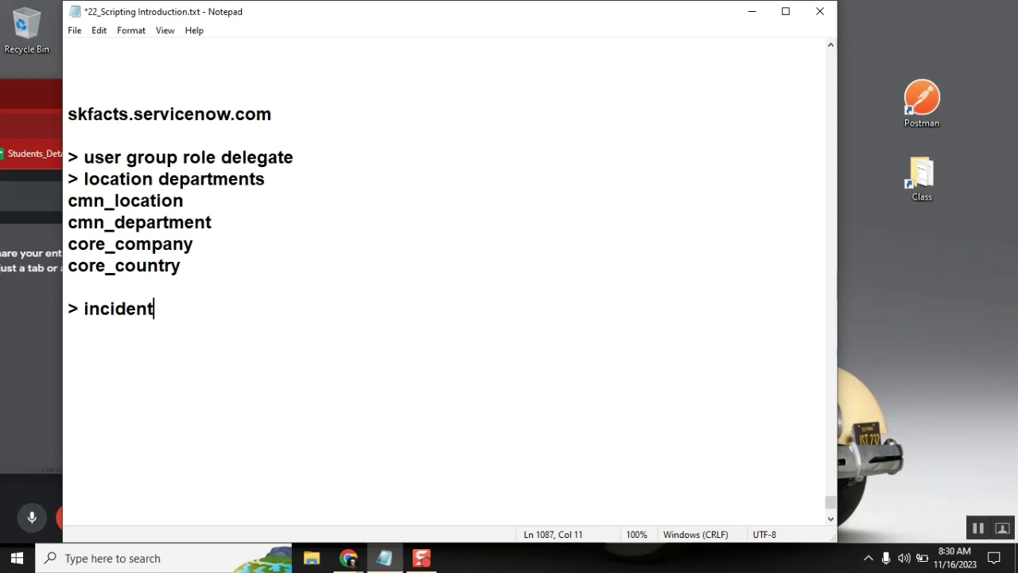
{"action": "type", "text": "servicenow em"}
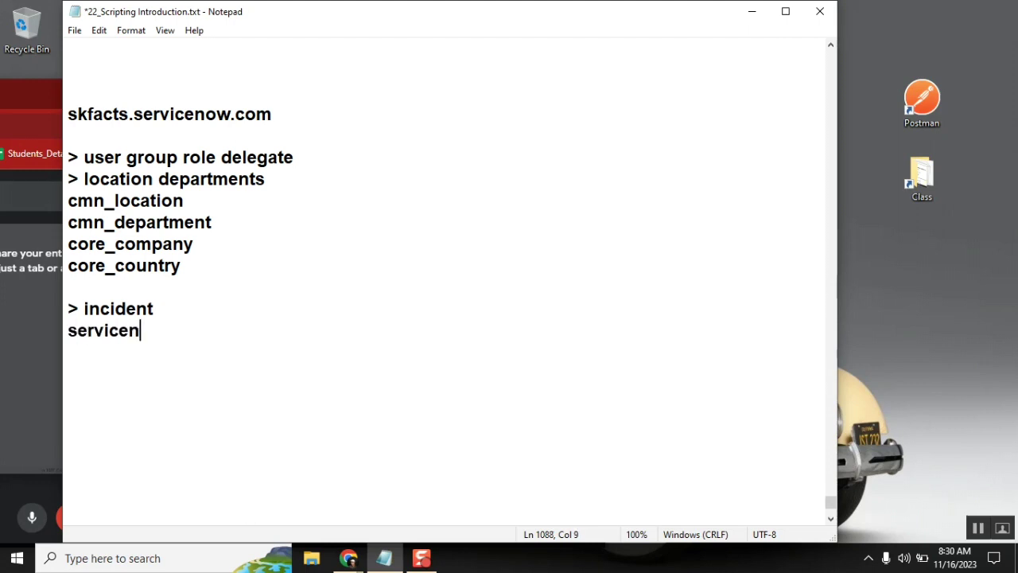
{"action": "key", "text": "BackSpace"}
{"action": "type", "text": "email not "}
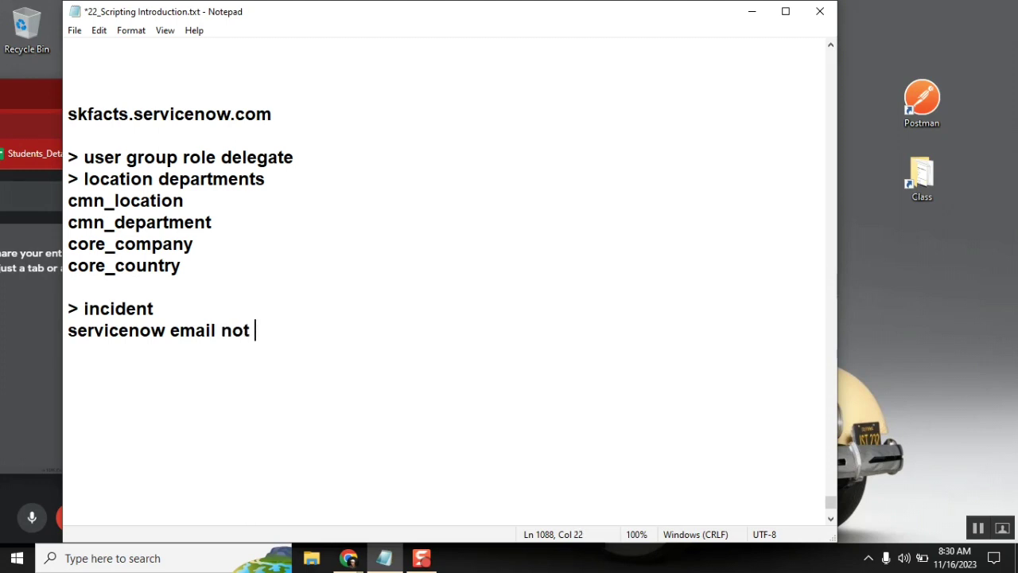
{"action": "type", "text": "recieving"}
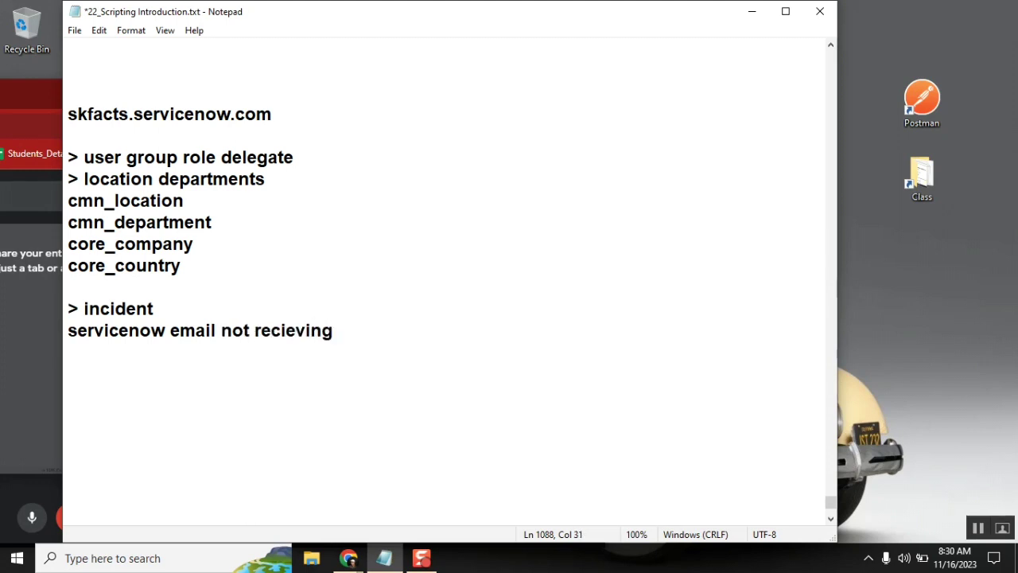
{"action": "key", "text": "Return"}
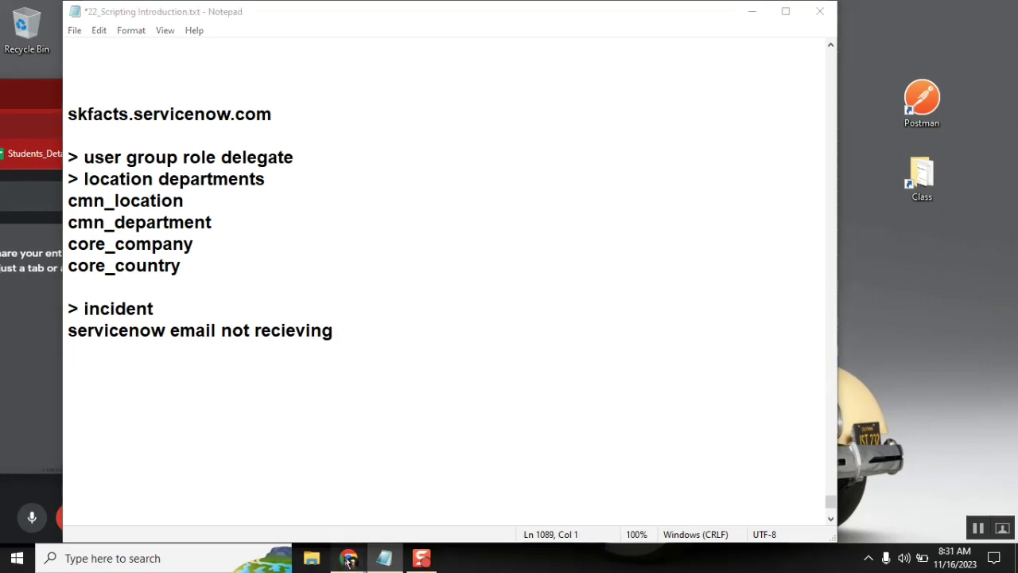
Step: Switch to the ServiceNow navigator tab in Chrome and open the user table's list with sys_user.LIST
{"action": "mouse_move", "coordinate": [349, 557]}
{"action": "left_click", "coordinate": [354, 490]}
{"action": "left_click", "coordinate": [199, 16]}
{"action": "left_click", "coordinate": [122, 148]}
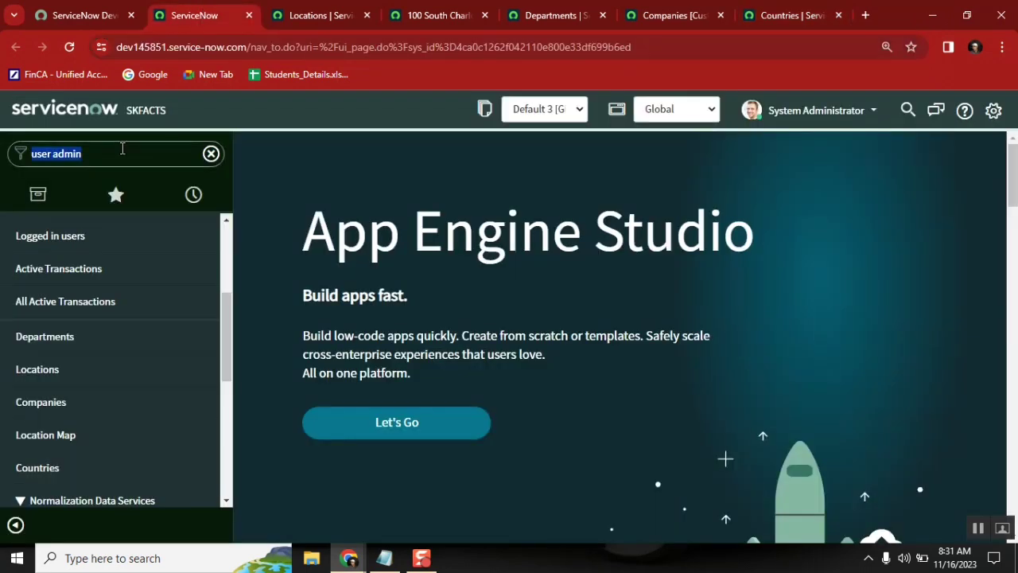
{"action": "type", "text": "sys"}
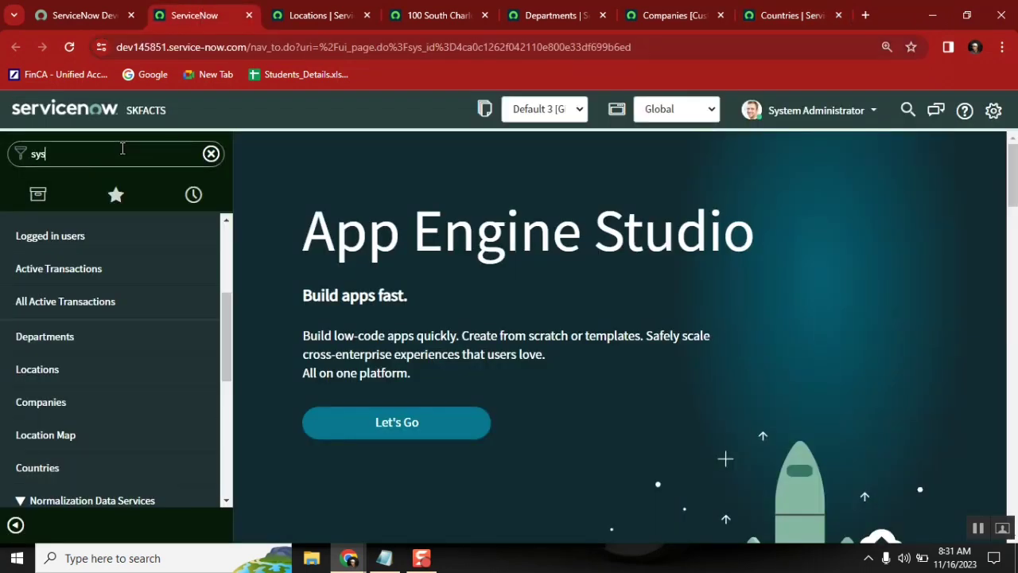
{"action": "type", "text": "_user"}
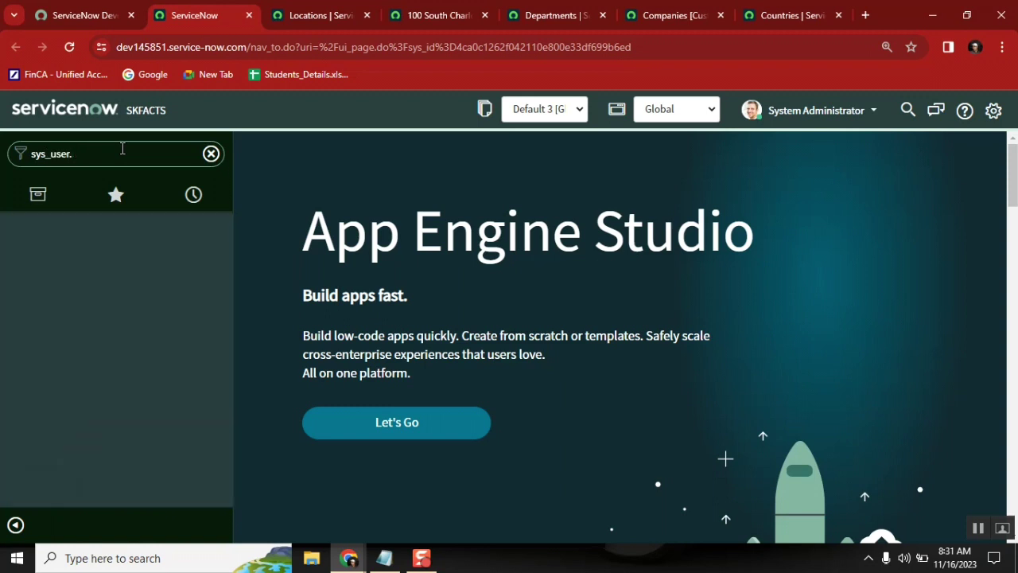
{"action": "type", "text": ".LIST"}
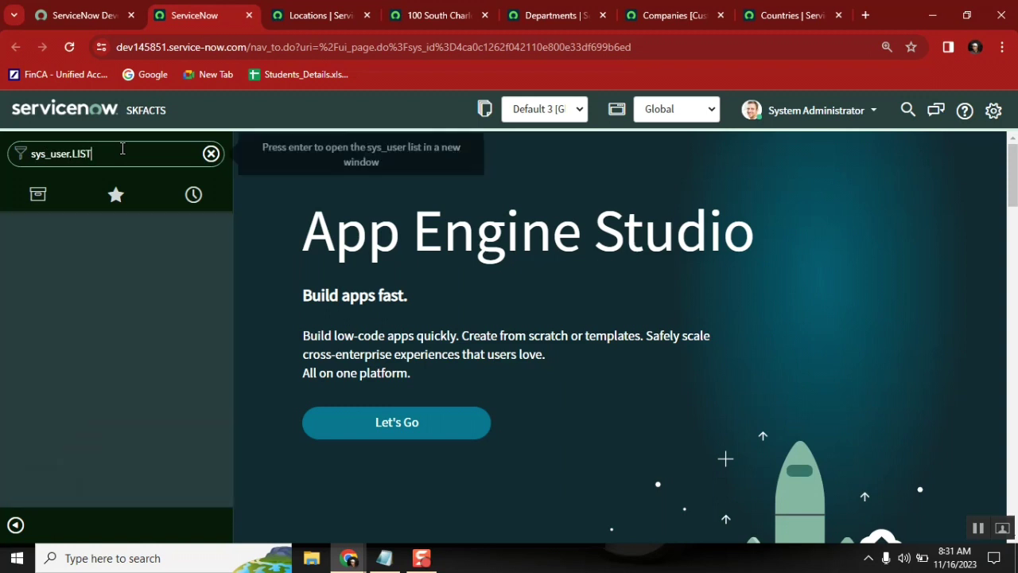
{"action": "key", "text": "Return"}
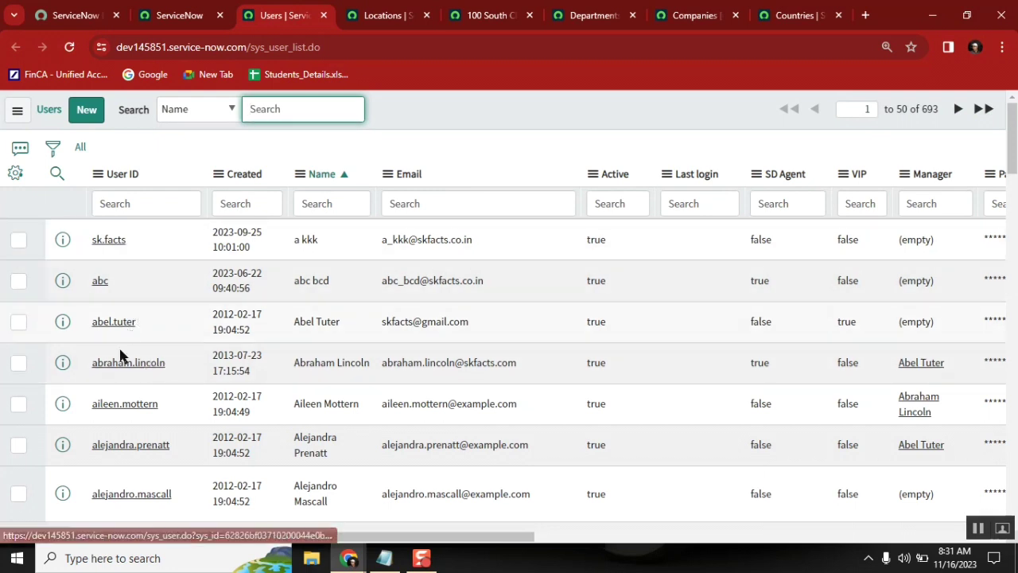
Step: Open the fifth user's record in a new tab, view its fields and return to the Users list
{"action": "middle_click", "coordinate": [132, 409]}
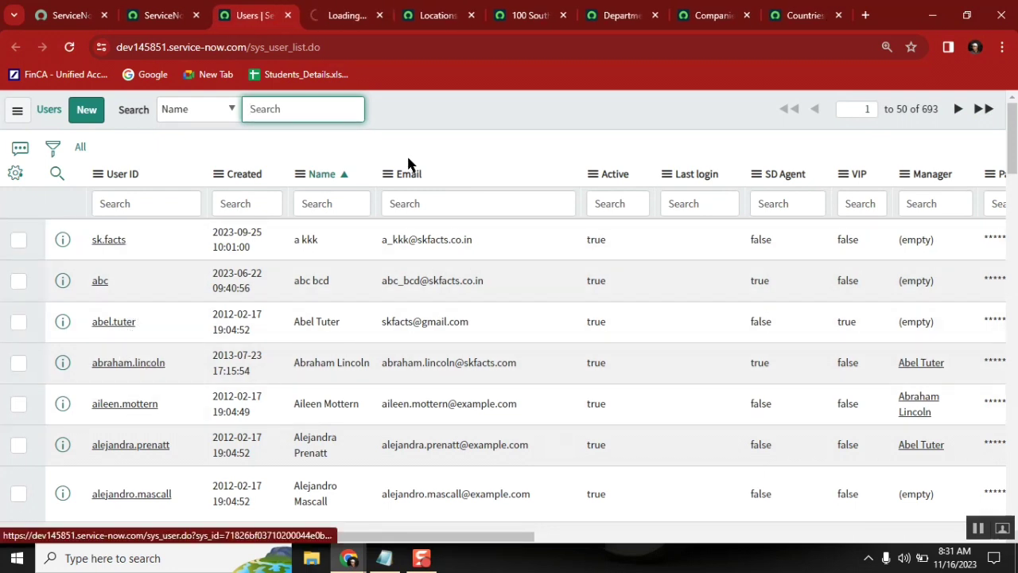
{"action": "left_click", "coordinate": [342, 21]}
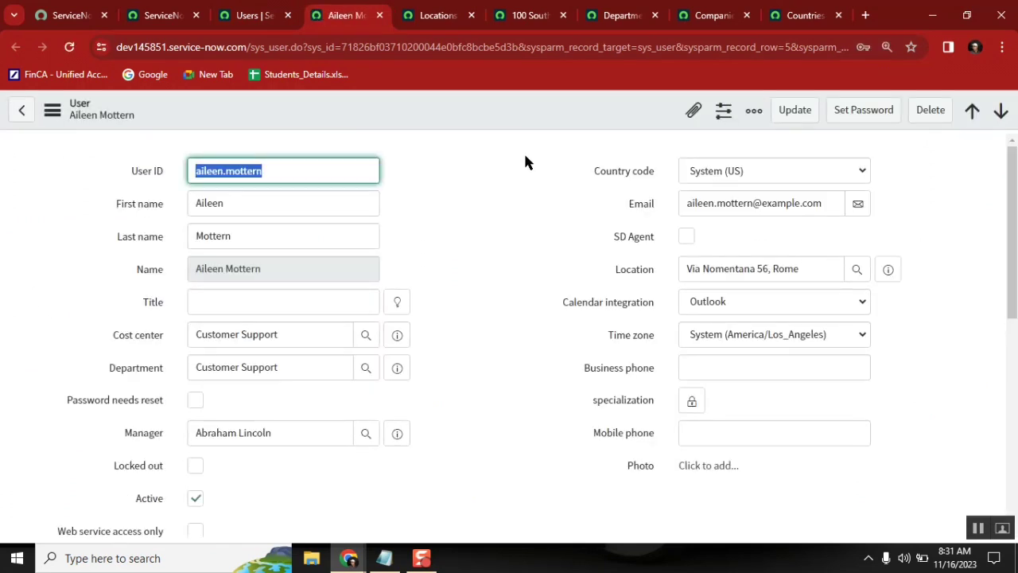
{"action": "left_click", "coordinate": [262, 12]}
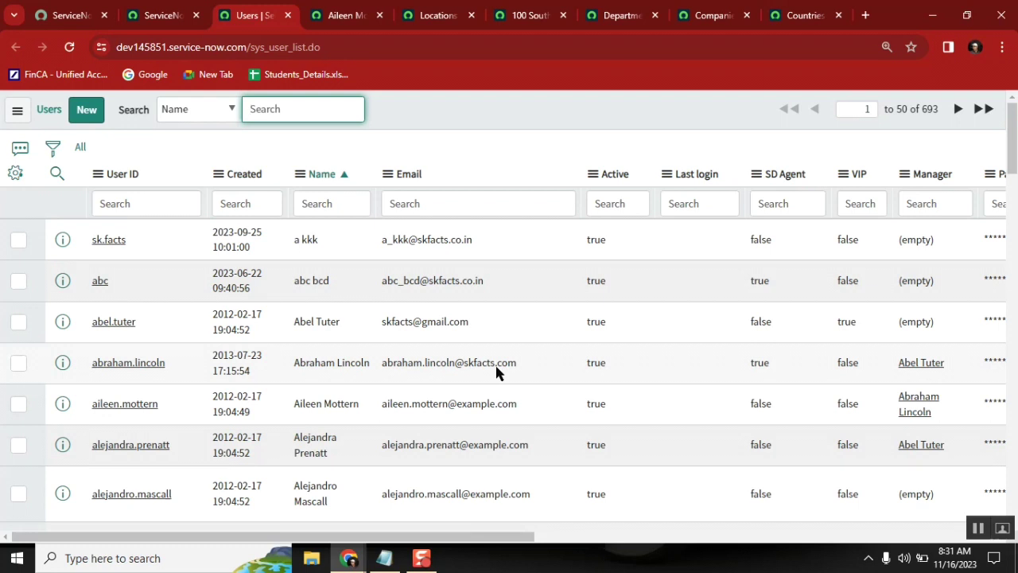
Step: Review the incident note in Notepad and switch back to the opened user record in Chrome
{"action": "left_click", "coordinate": [380, 562]}
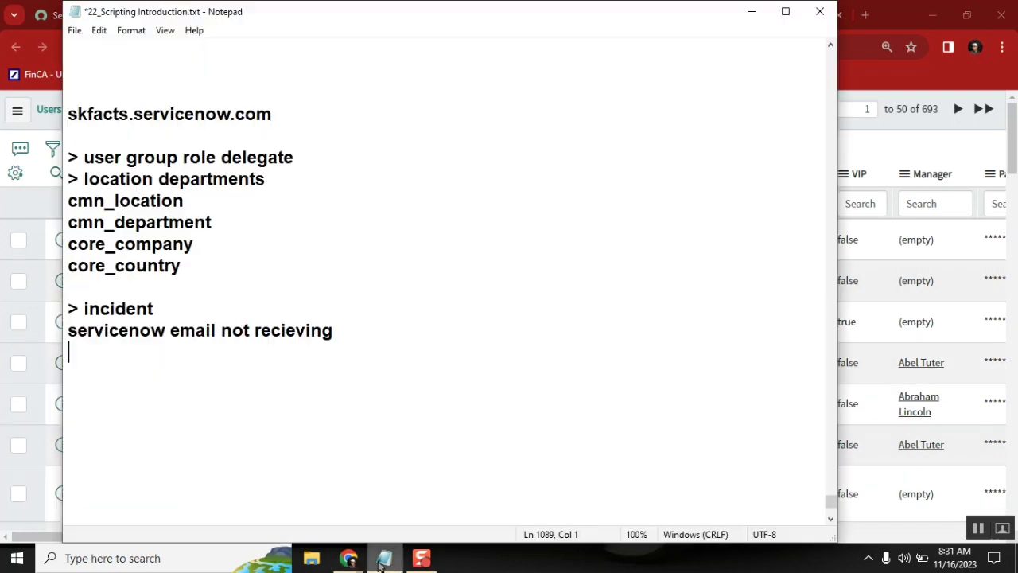
{"action": "double_click", "coordinate": [113, 307]}
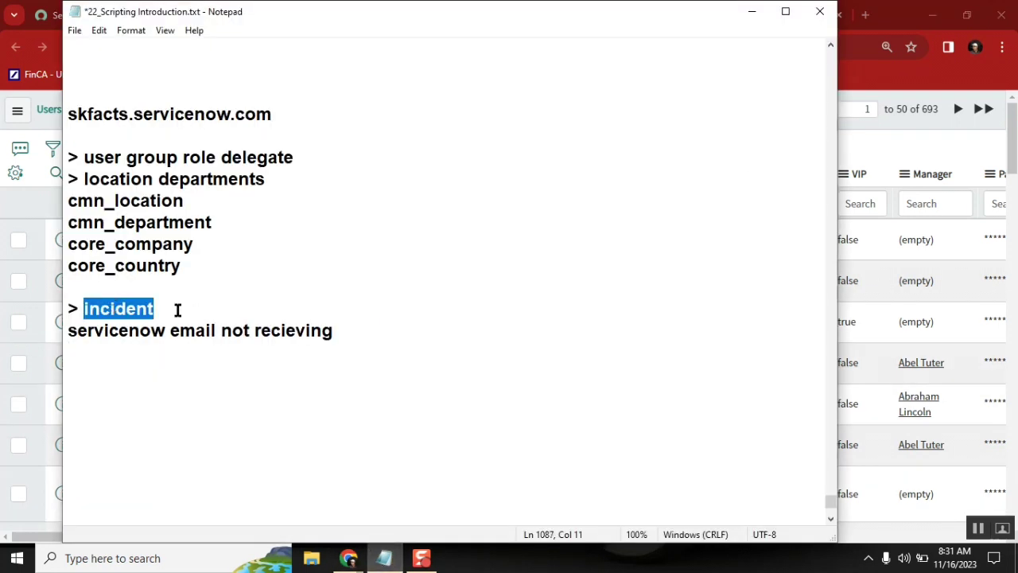
{"action": "left_click", "coordinate": [379, 320]}
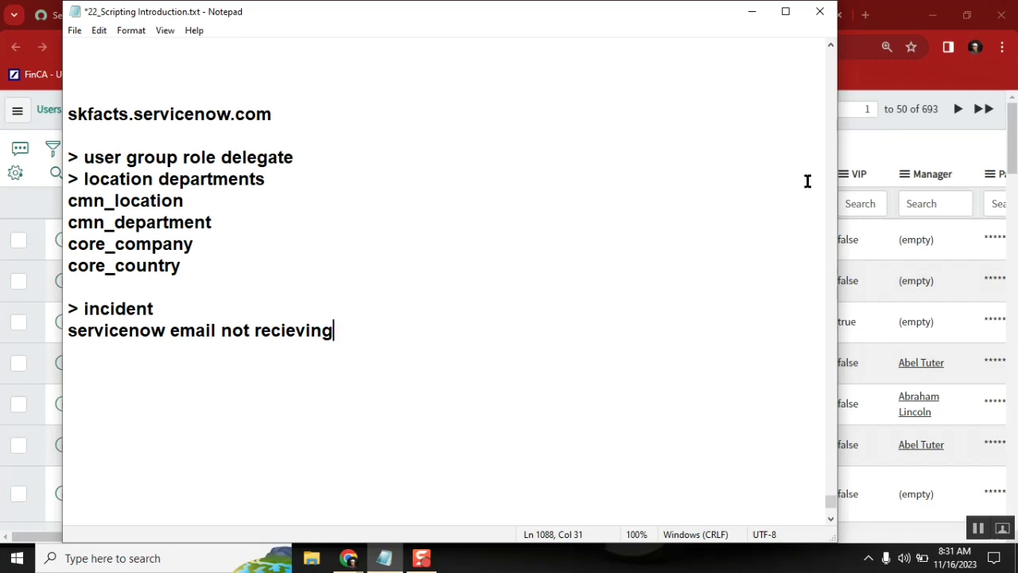
{"action": "left_click", "coordinate": [870, 131]}
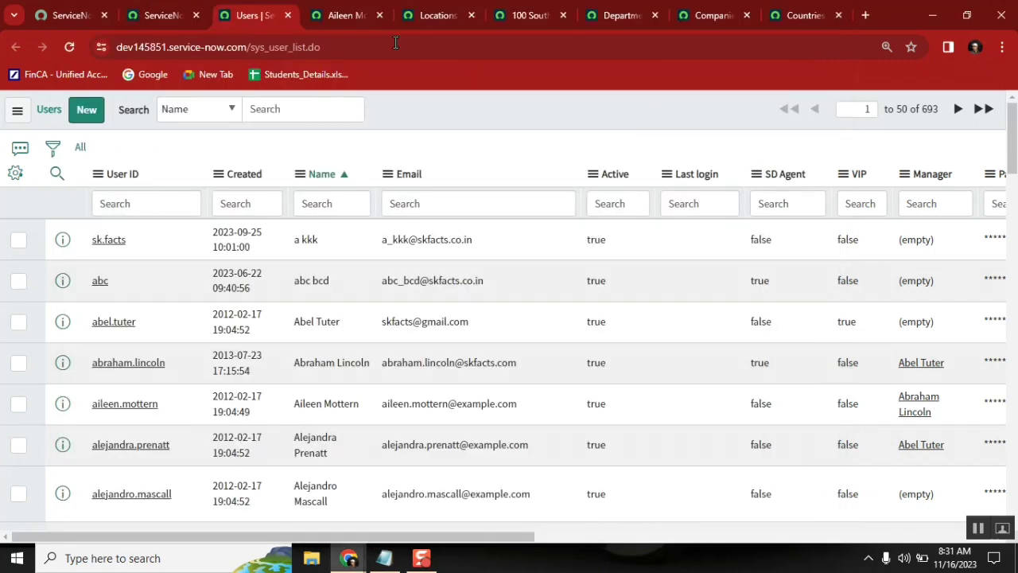
{"action": "left_click", "coordinate": [346, 15]}
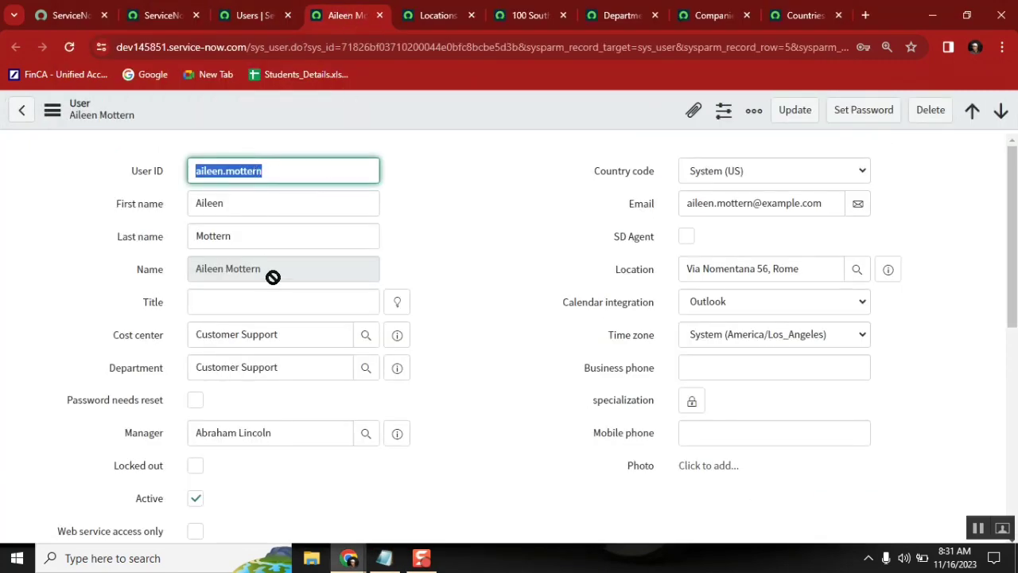
Step: Copy the full name from the opened user record and add it in double quotes after "servicenow email not recieving" in Notepad
{"action": "left_click_drag", "start_coordinate": [273, 277], "coordinate": [181, 264]}
{"action": "key", "text": "ctrl+c"}
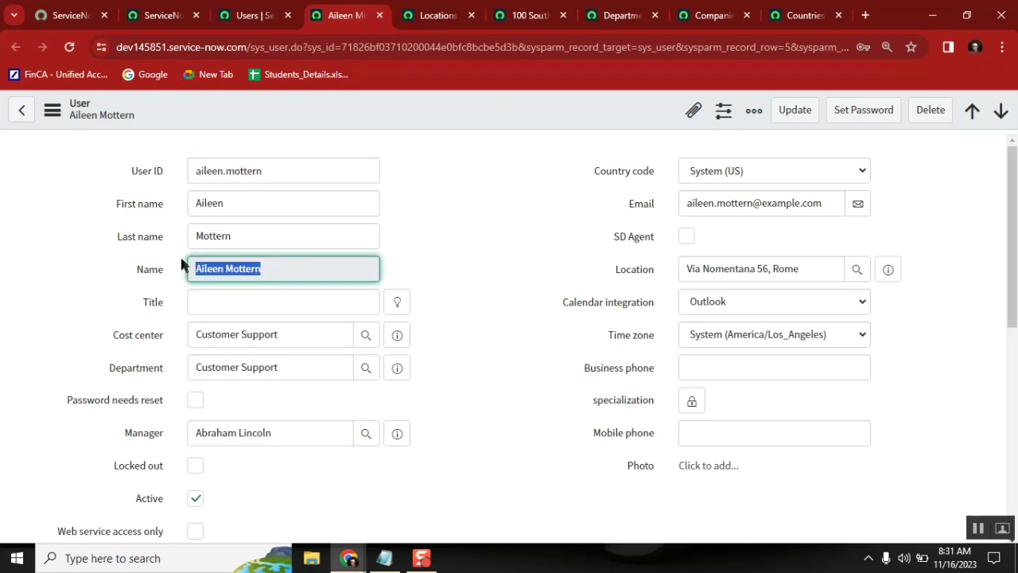
{"action": "left_click", "coordinate": [384, 558]}
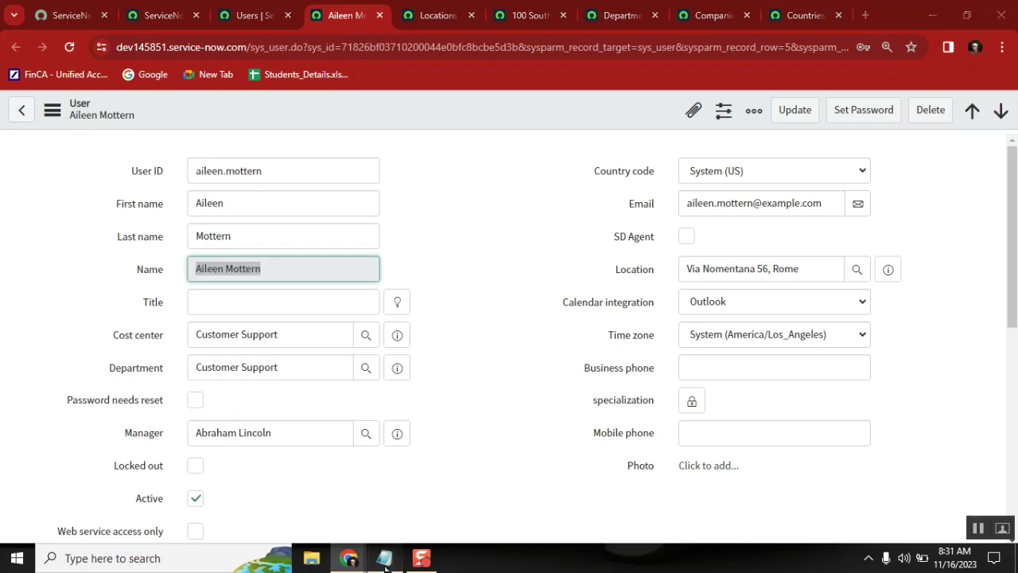
{"action": "type", "text": "\""}
{"action": "key", "text": "ctrl+v"}
{"action": "type", "text": "\""}
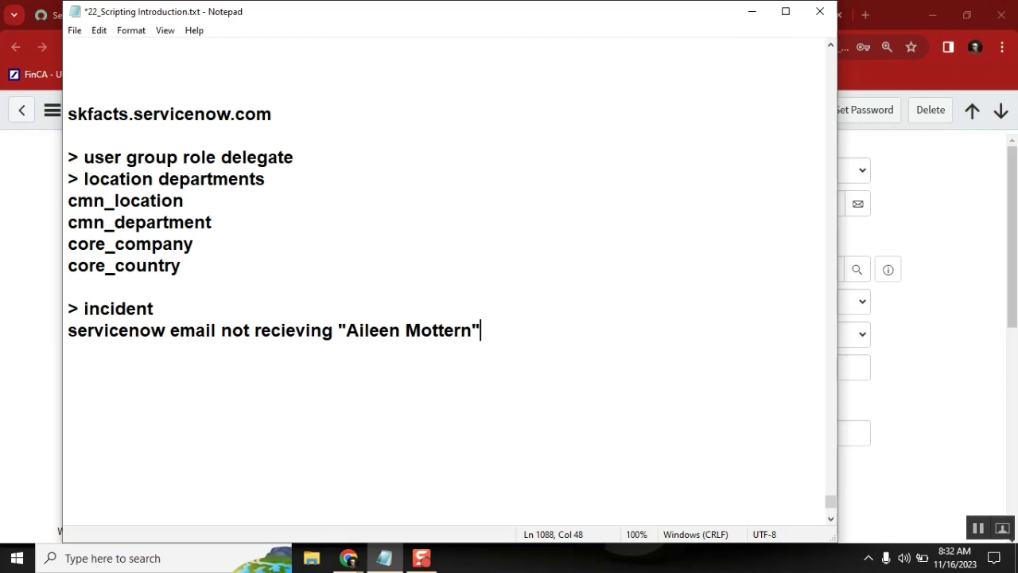
Step: Add the lines "> role" and "> system properties" below the incident note, leaving a blank line before them
{"action": "key", "text": "Return"}
{"action": "key", "text": "Return"}
{"action": "type", "text": "> role"}
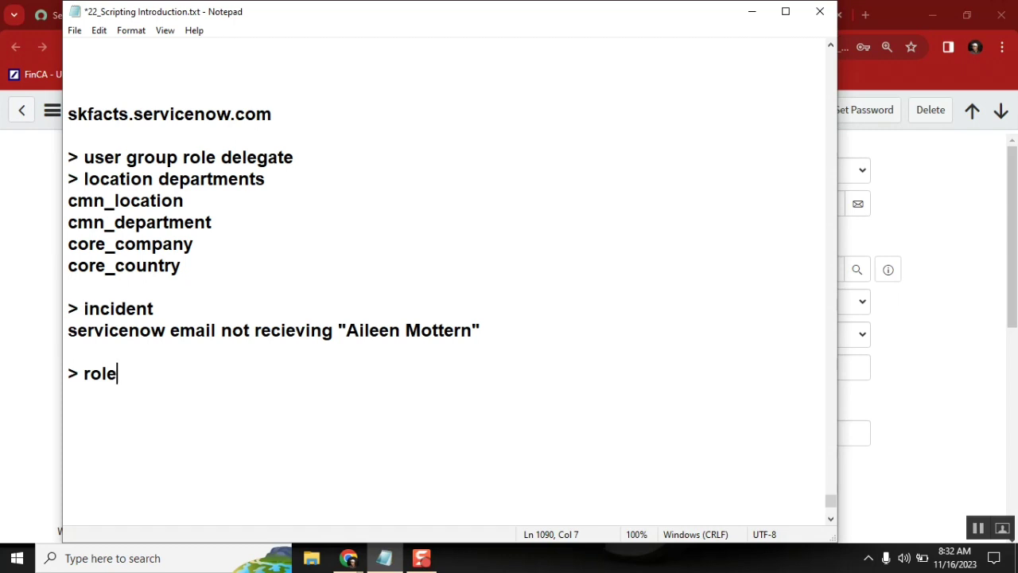
{"action": "key", "text": "Return"}
{"action": "type", "text": "> syste"}
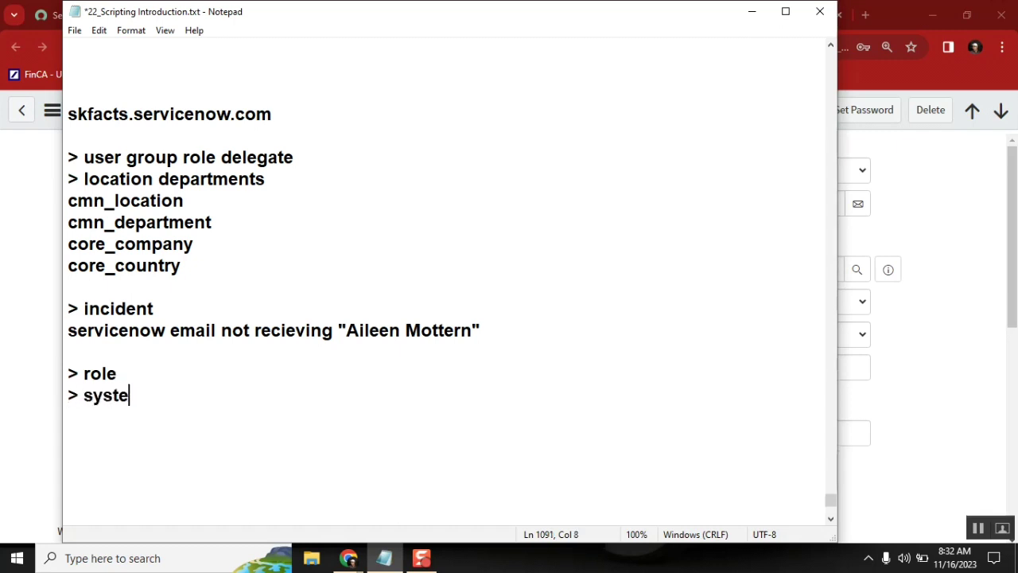
{"action": "type", "text": "m proper"}
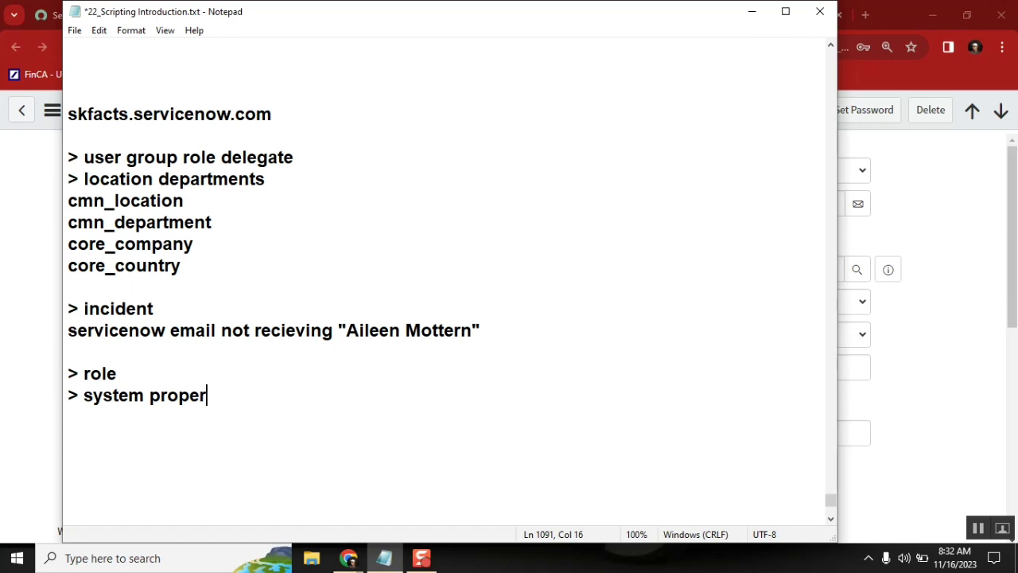
{"action": "type", "text": "ties"}
Step: Review the incident note with its affected user and the role and system properties entries below it
{"action": "double_click", "coordinate": [472, 329]}
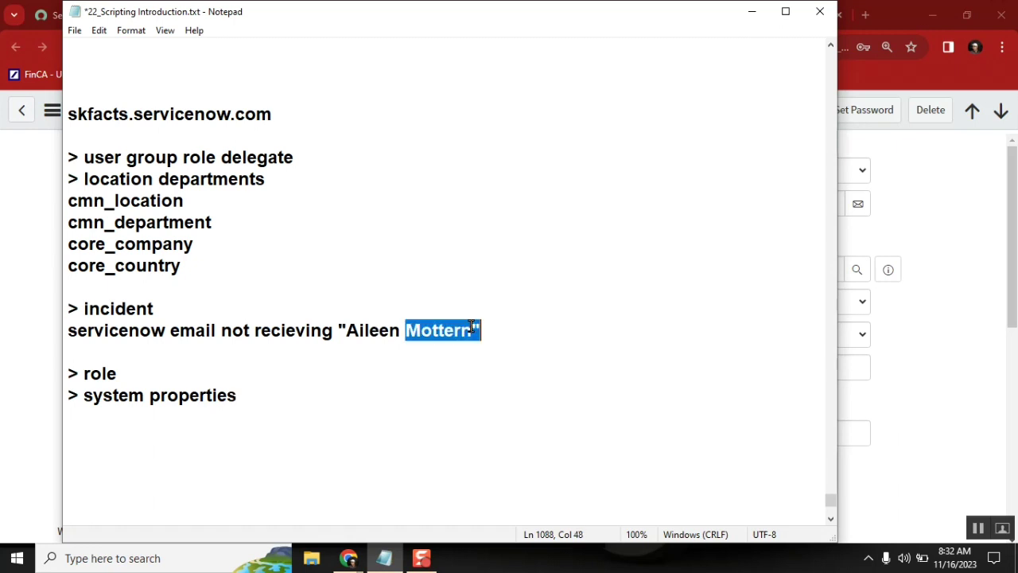
{"action": "double_click", "coordinate": [361, 329]}
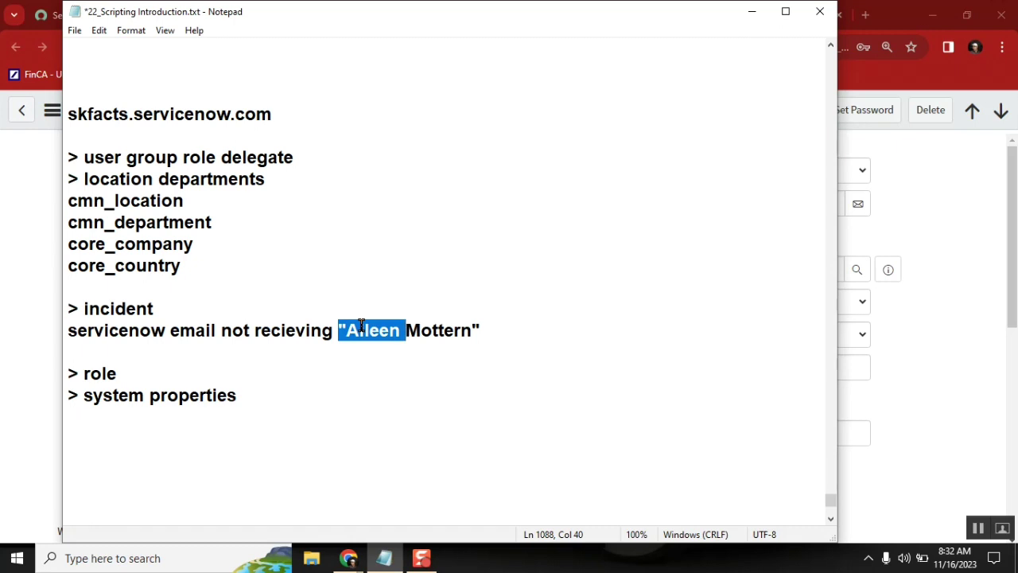
{"action": "double_click", "coordinate": [111, 310]}
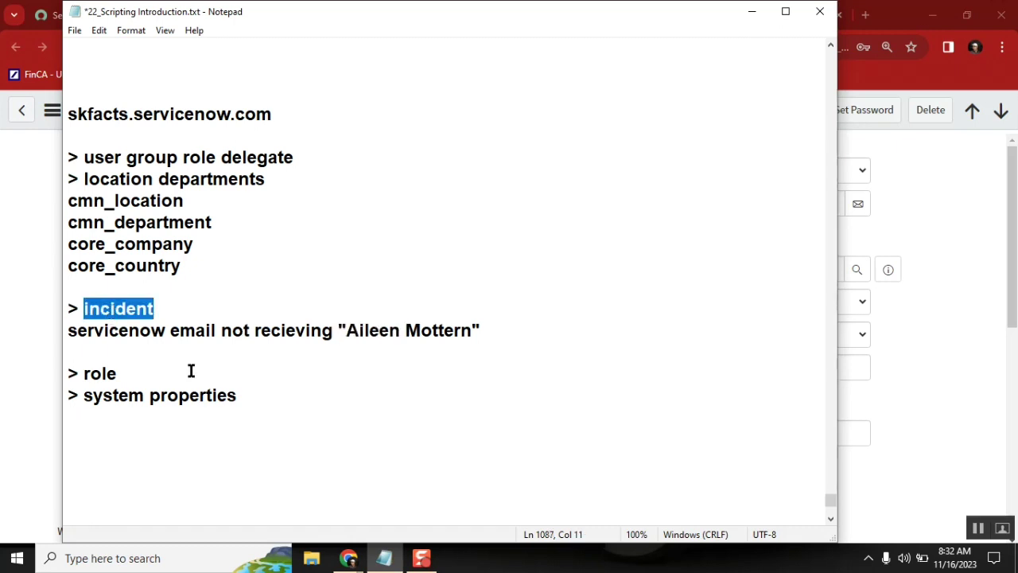
{"action": "left_click", "coordinate": [248, 393]}
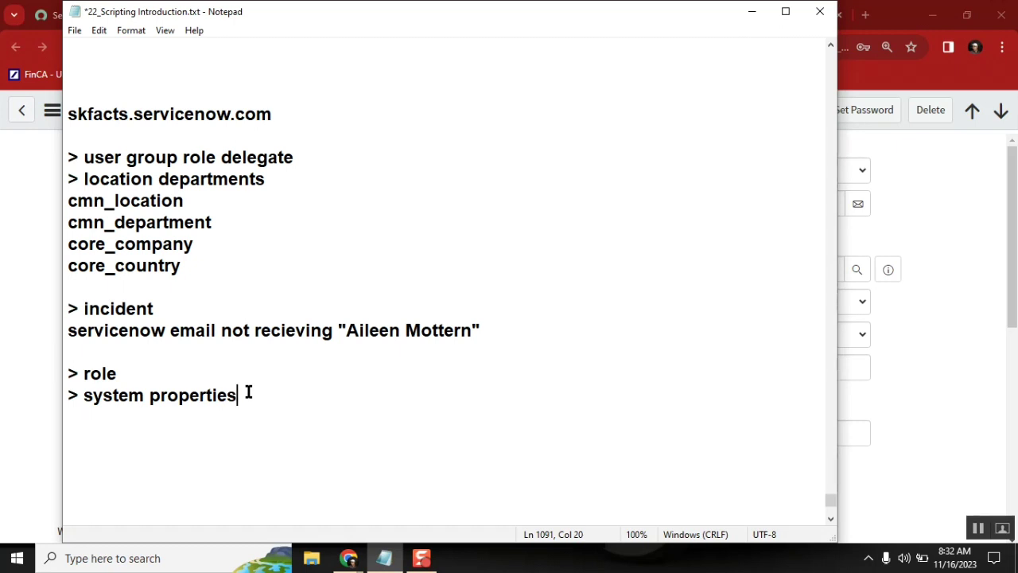
{"action": "double_click", "coordinate": [110, 398]}
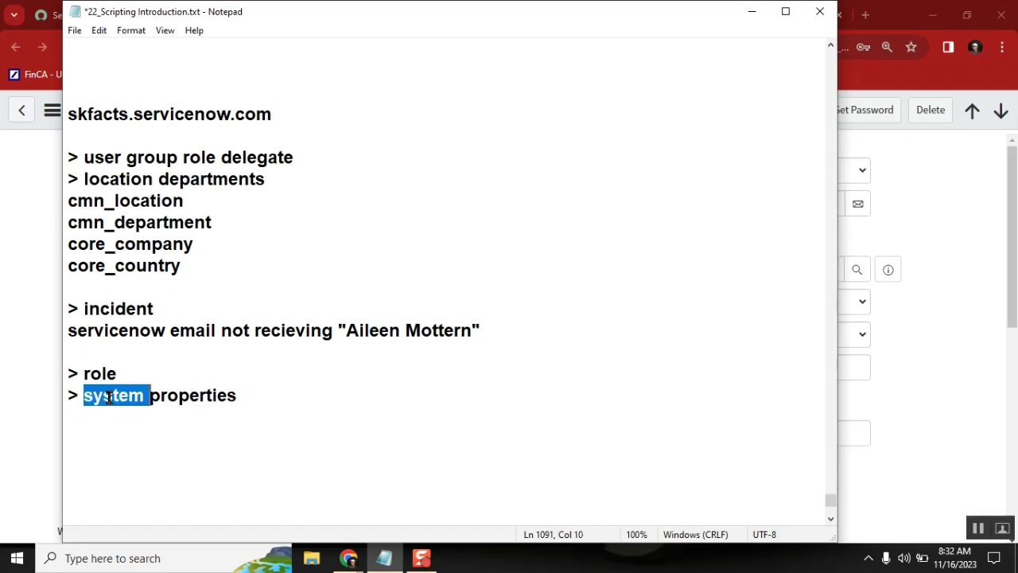
{"action": "double_click", "coordinate": [175, 398]}
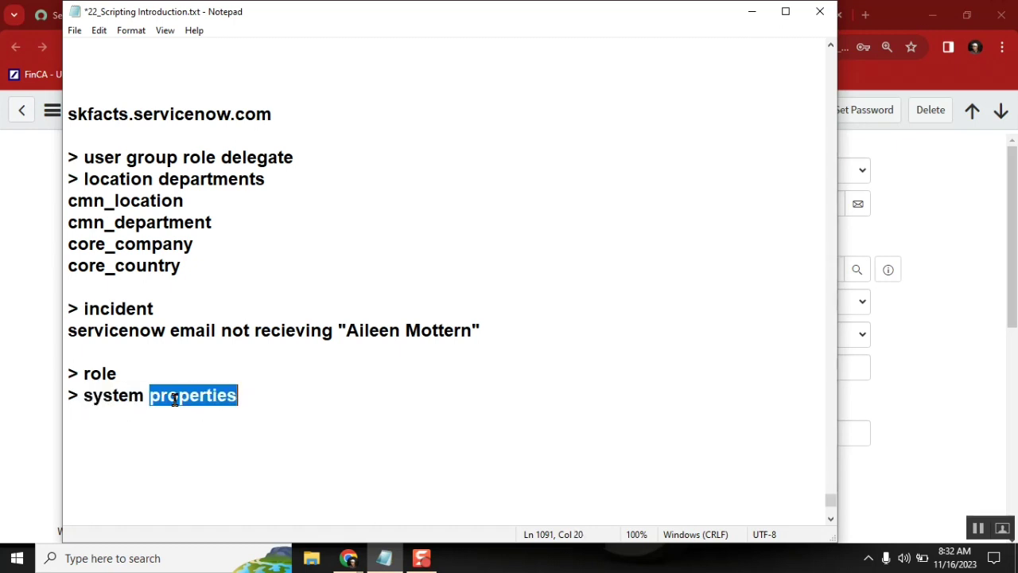
{"action": "left_click", "coordinate": [162, 370]}
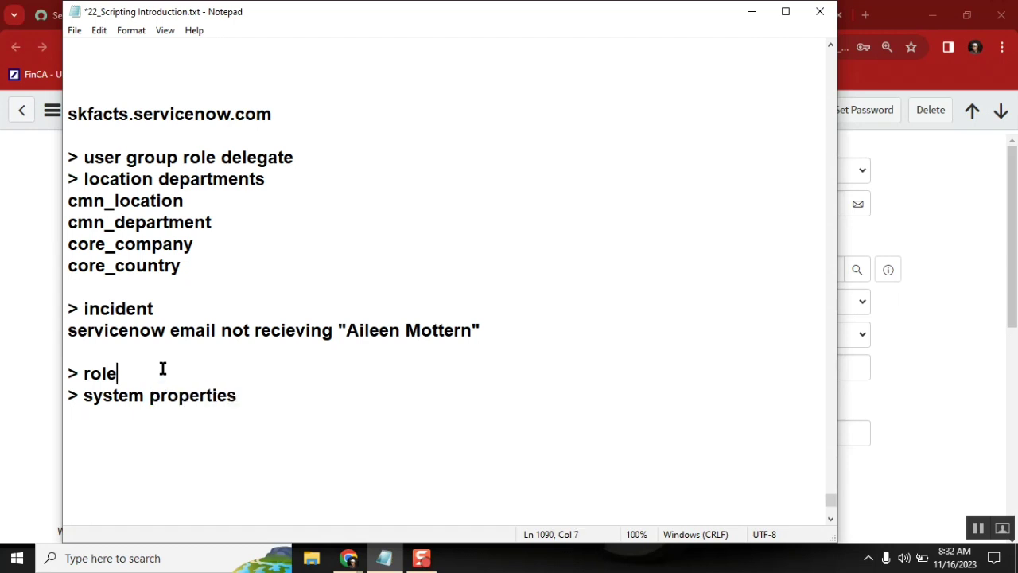
{"action": "double_click", "coordinate": [132, 396]}
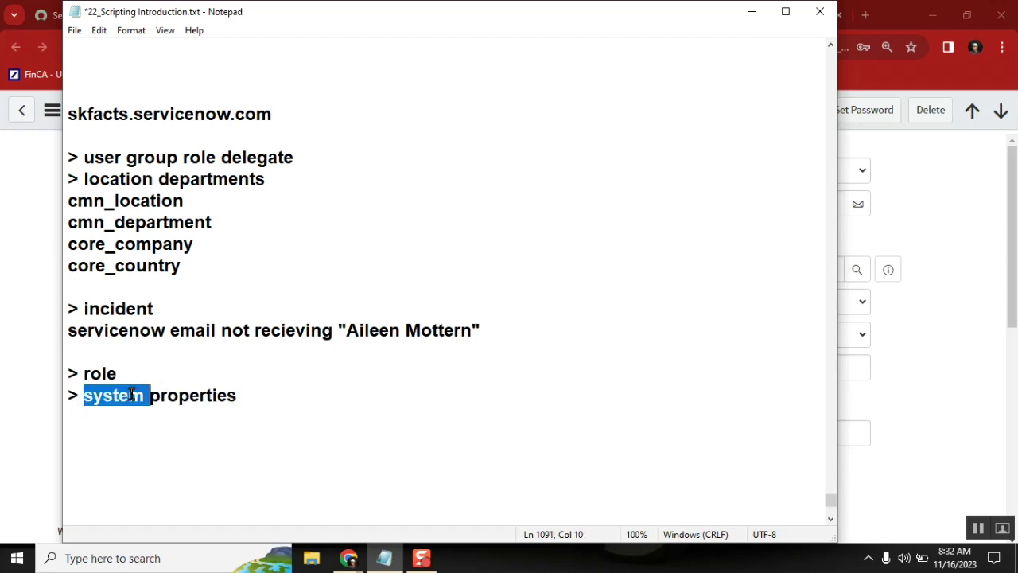
Step: Append "(itil)" to the role entry and start a new ">" line below "> system properties"
{"action": "left_click", "coordinate": [136, 379]}
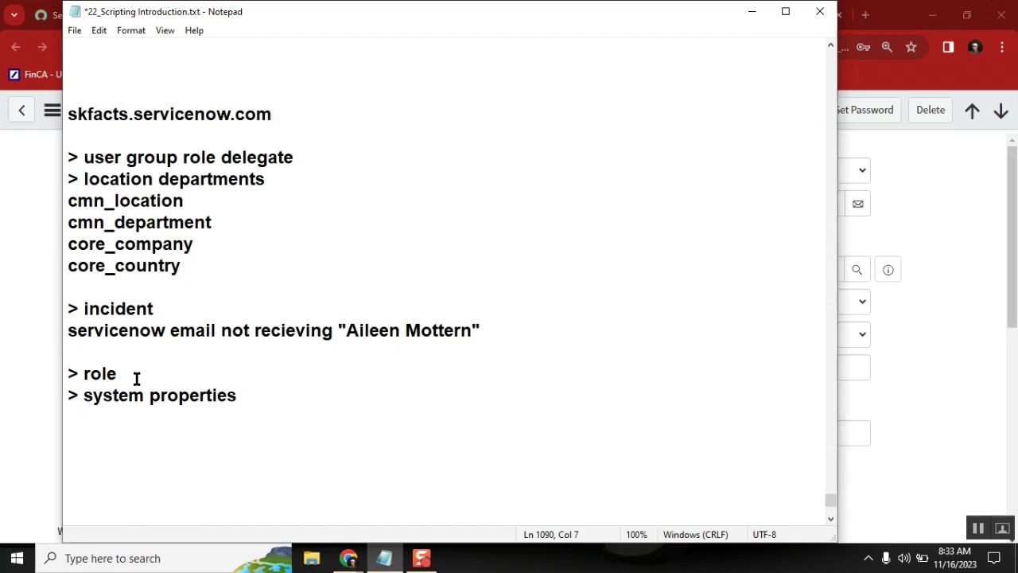
{"action": "type", "text": "("}
{"action": "type", "text": "itil)"}
{"action": "key", "text": "Down"}
{"action": "key", "text": "Down"}
{"action": "type", "text": ">"}
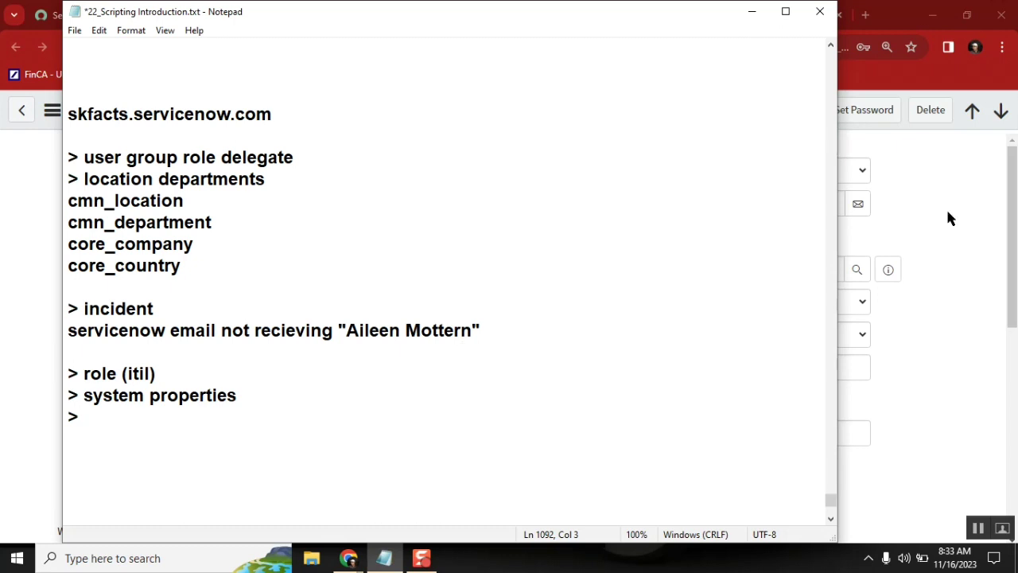
Step: Switch to the opened user record in Chrome and examine the address in its Email field
{"action": "left_click", "coordinate": [934, 180]}
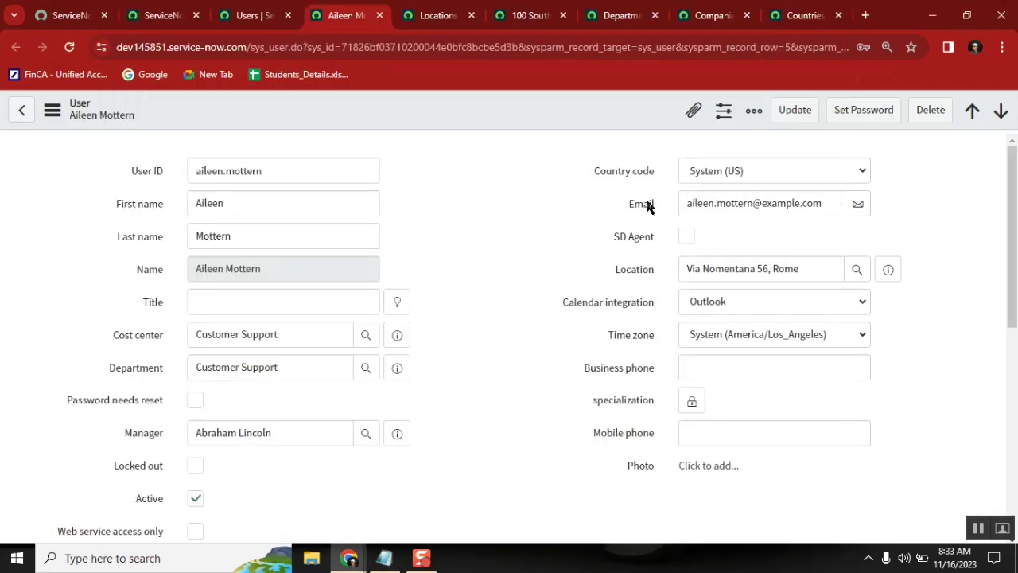
{"action": "left_click", "coordinate": [816, 203]}
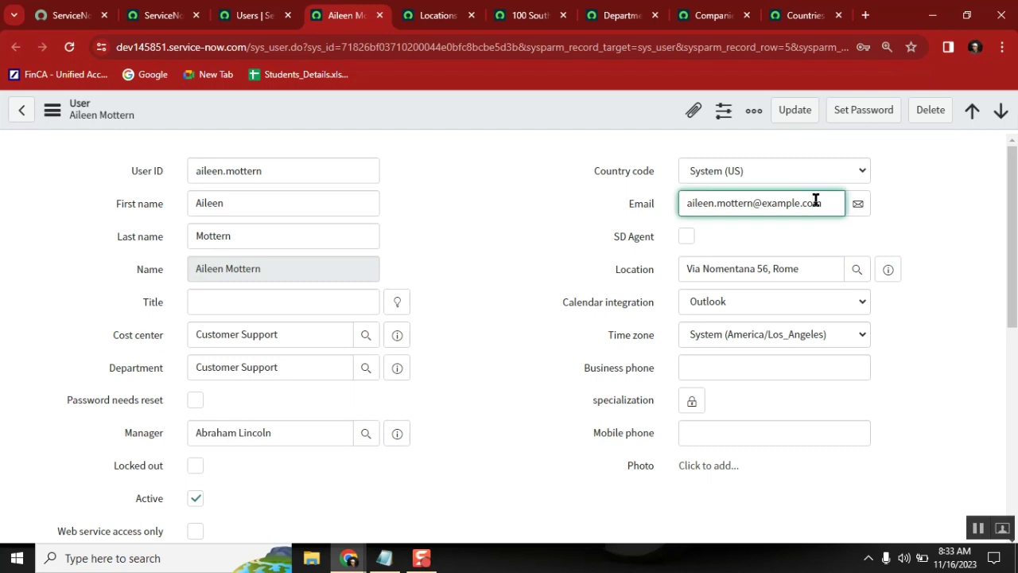
{"action": "double_click", "coordinate": [733, 203]}
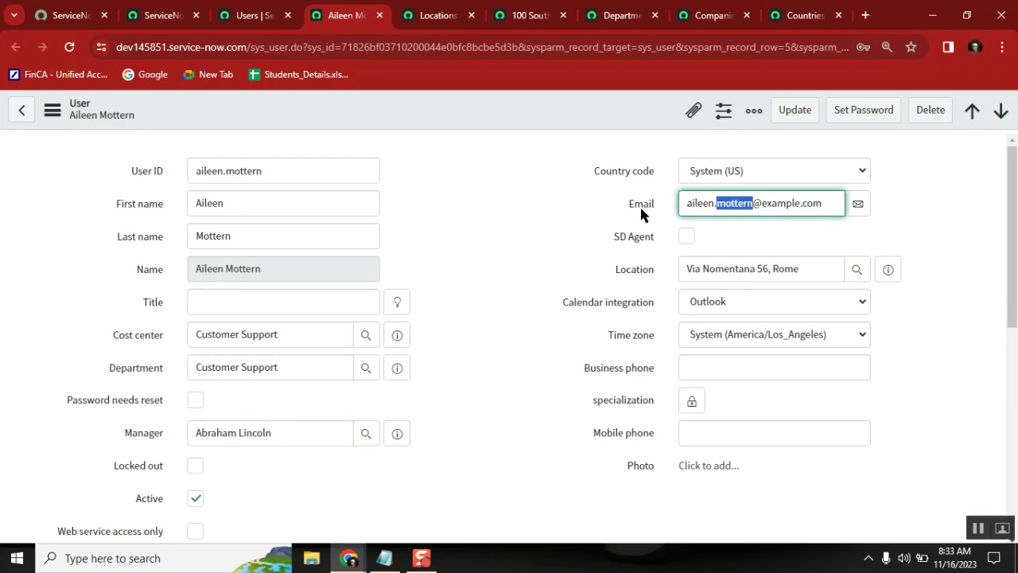
{"action": "double_click", "coordinate": [760, 204]}
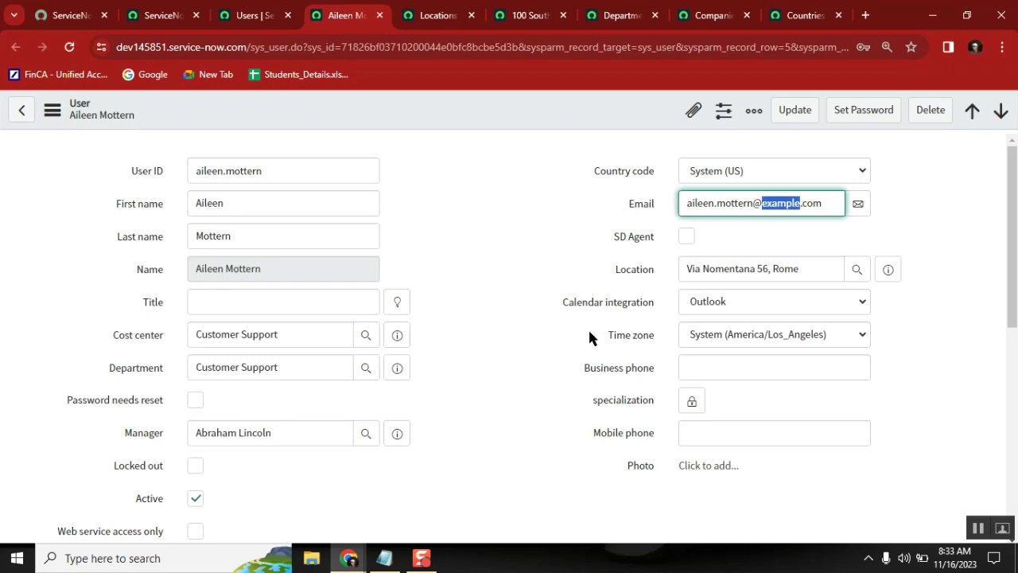
Step: In Notepad, insert "> Email id - correct or not" above the role entry, followed by a new line starting with ">"
{"action": "left_click", "coordinate": [385, 557]}
{"action": "left_click", "coordinate": [139, 348]}
{"action": "key", "text": "Return"}
{"action": "key", "text": "Return"}
{"action": "type", "text": "> "}
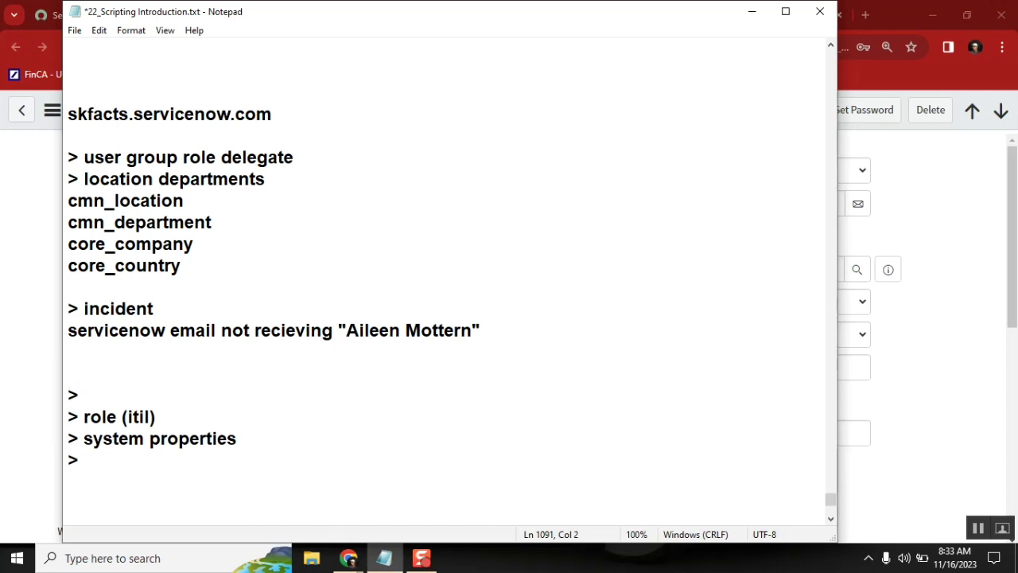
{"action": "type", "text": "Email id"}
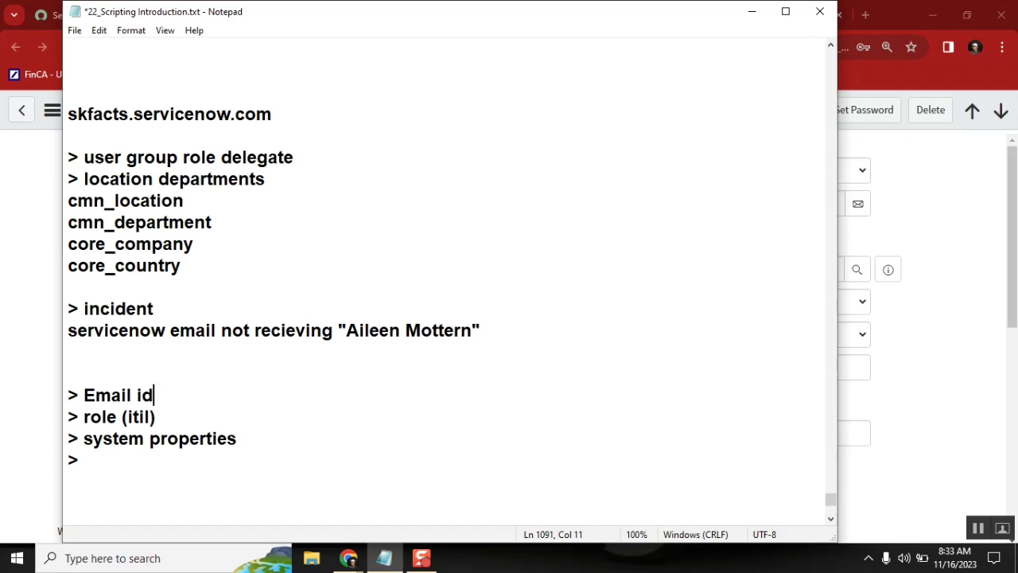
{"action": "type", "text": "- correct or not"}
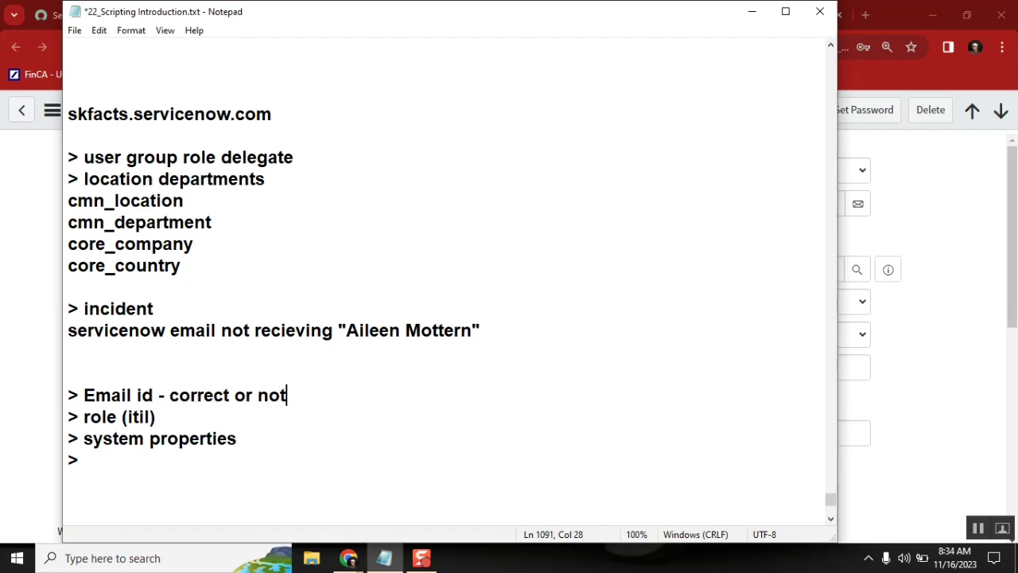
{"action": "key", "text": "Return"}
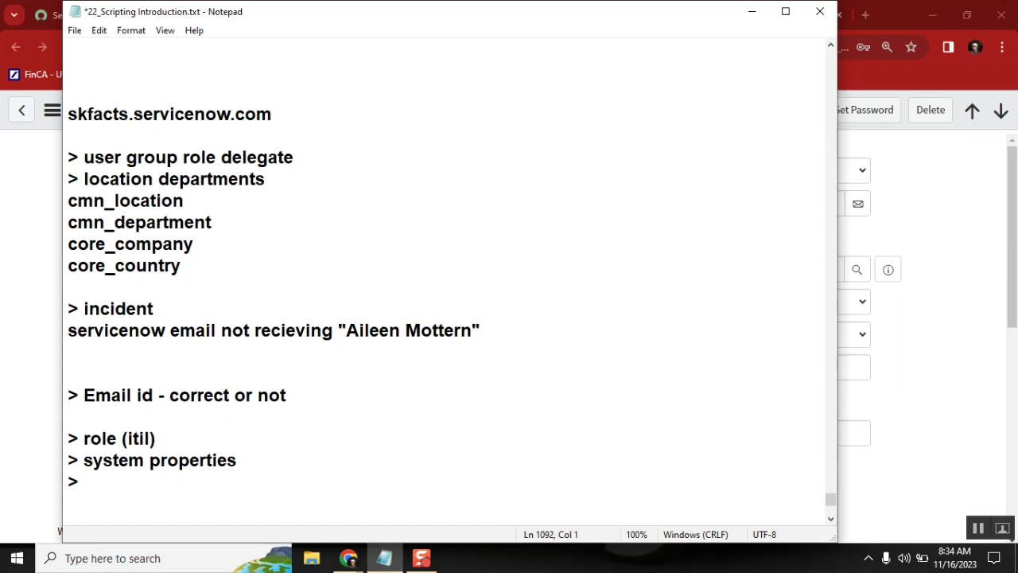
{"action": "type", "text": ">"}
Step: Switch to the ServiceNow navigator tab in Chrome and open the incident table's list with incident.LIST
{"action": "left_click", "coordinate": [348, 557]}
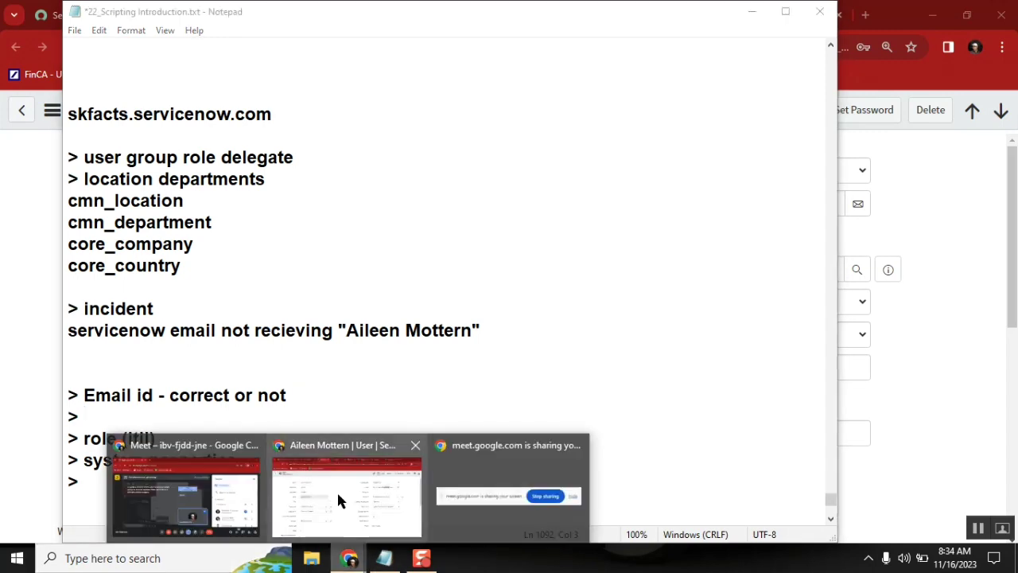
{"action": "left_click", "coordinate": [337, 490]}
{"action": "left_click", "coordinate": [243, 15]}
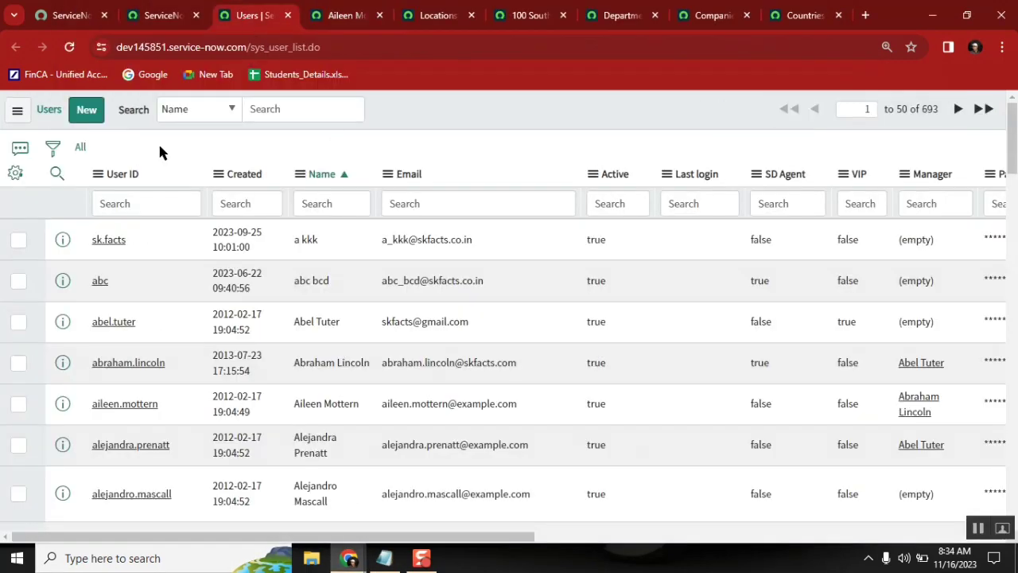
{"action": "left_click", "coordinate": [159, 16]}
{"action": "type", "text": "incident.LIST"}
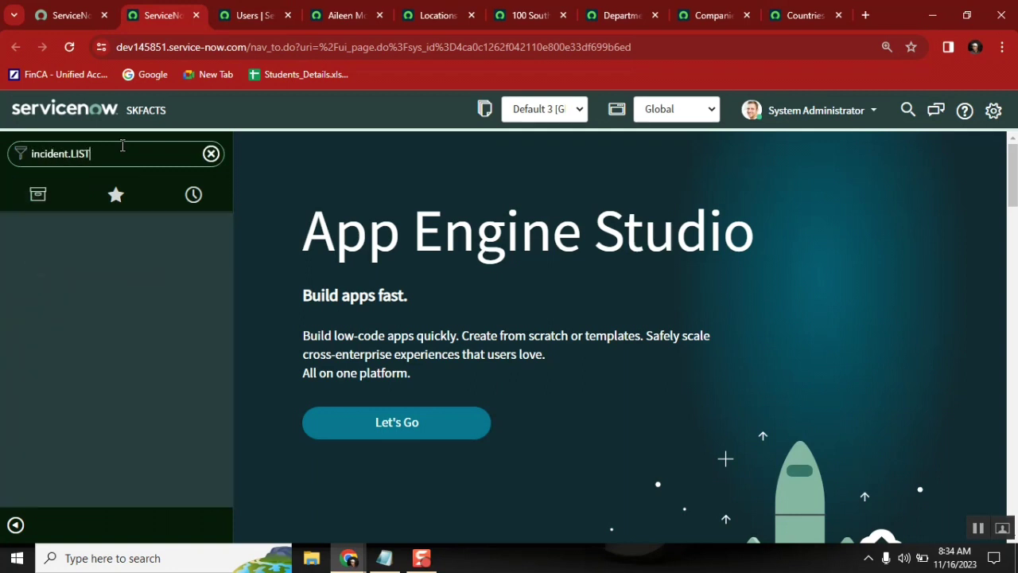
{"action": "key", "text": "Return"}
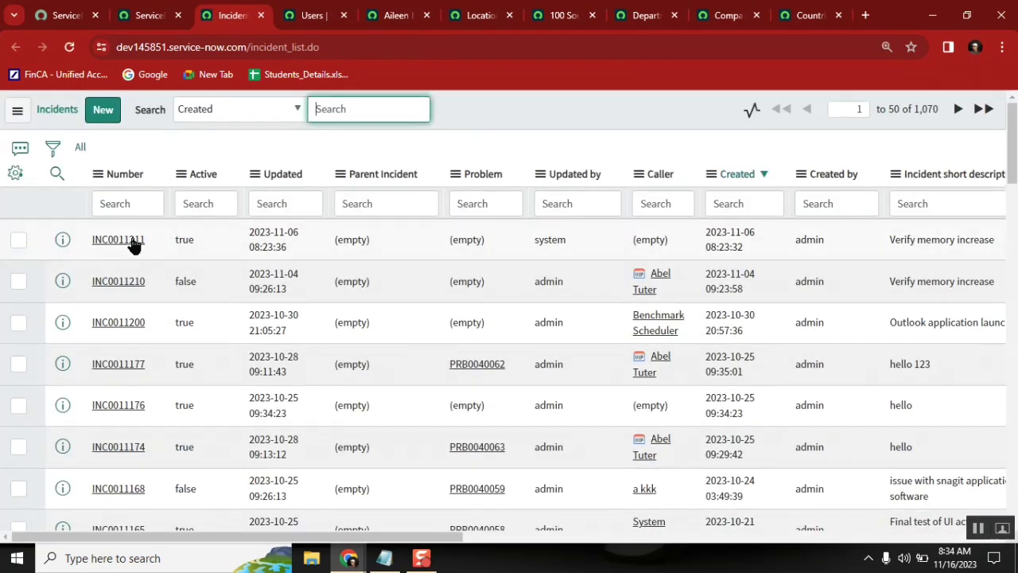
Step: Open the first listed incident in a new tab and dismiss both alert messages on its form
{"action": "middle_click", "coordinate": [132, 241]}
{"action": "left_click", "coordinate": [275, 19]}
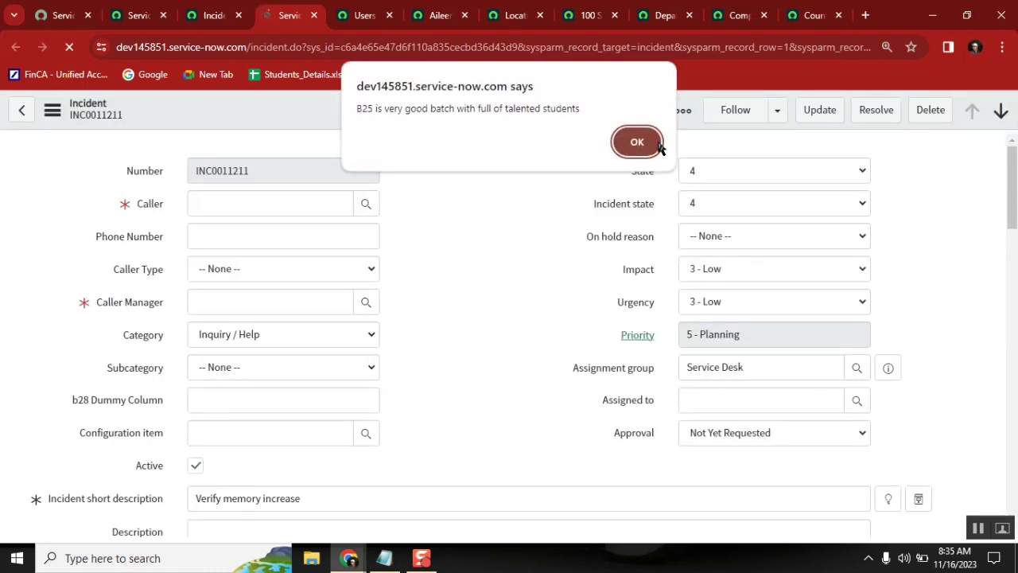
{"action": "left_click", "coordinate": [642, 143]}
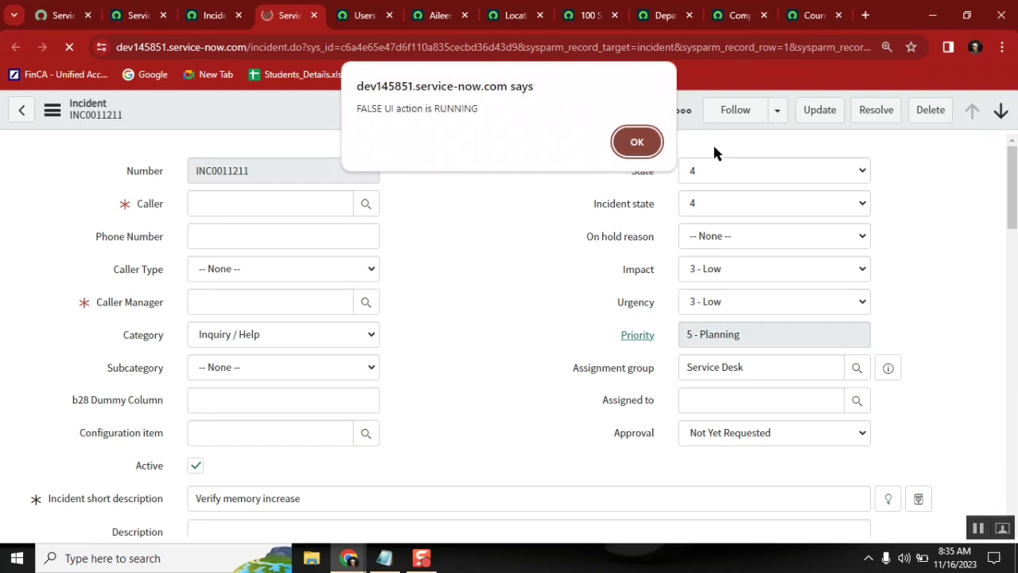
{"action": "left_click", "coordinate": [636, 143]}
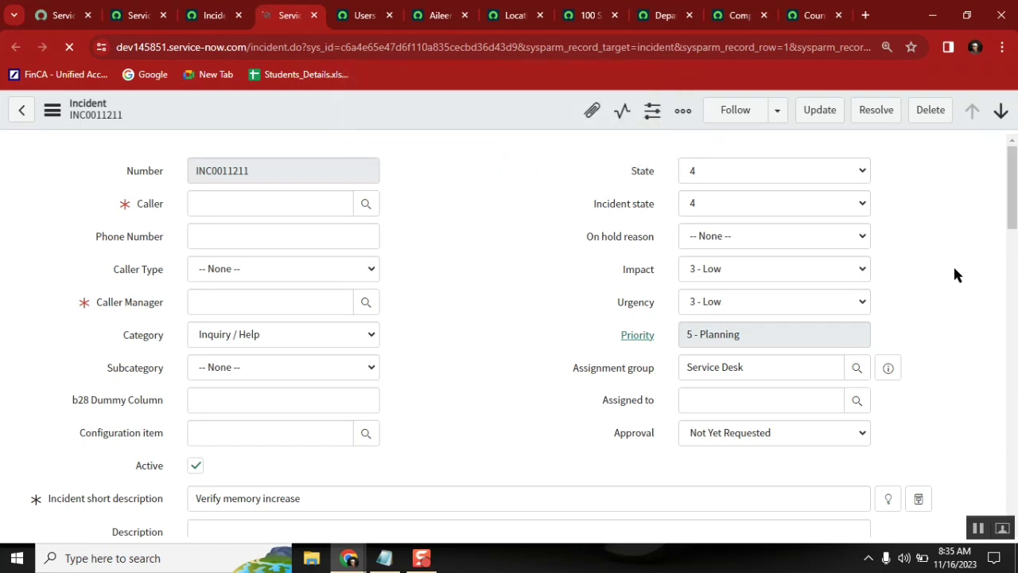
Step: Look up users for the incident's Assigned to field, choosing the second listed user and replacing that choice with the fourth
{"action": "left_click", "coordinate": [754, 400]}
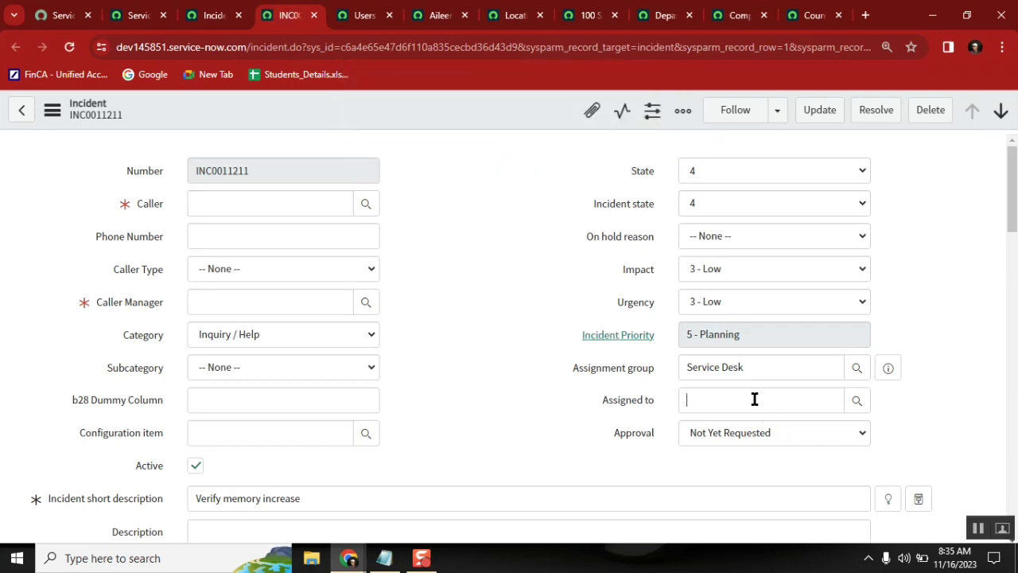
{"action": "left_click", "coordinate": [854, 402]}
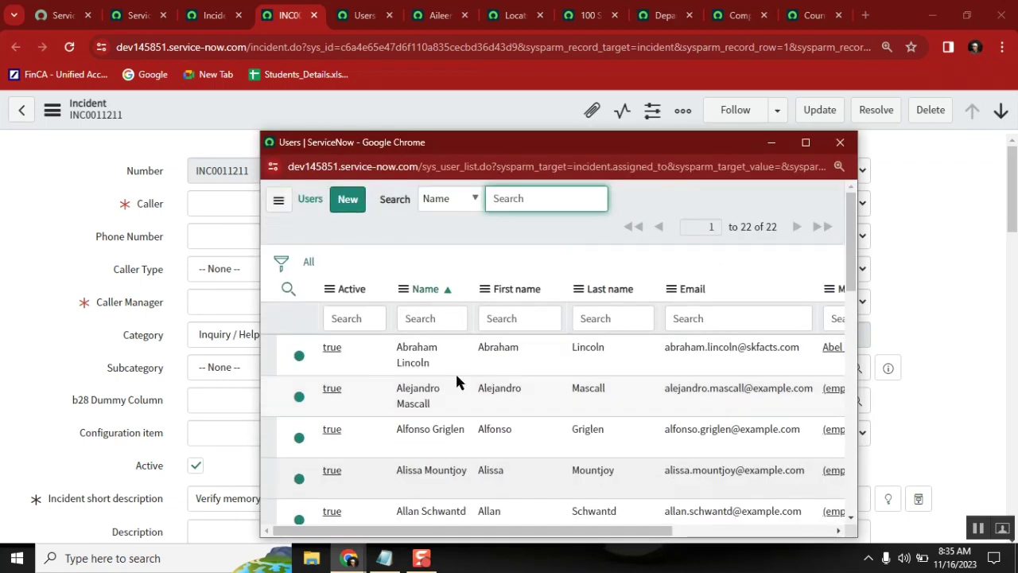
{"action": "left_click", "coordinate": [328, 394]}
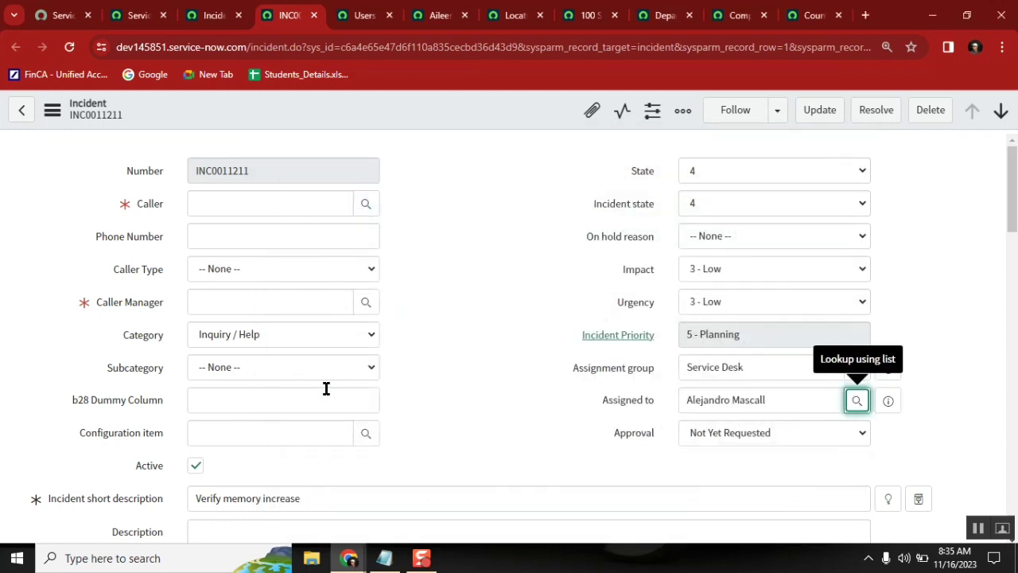
{"action": "left_click", "coordinate": [853, 401]}
{"action": "left_click", "coordinate": [330, 473]}
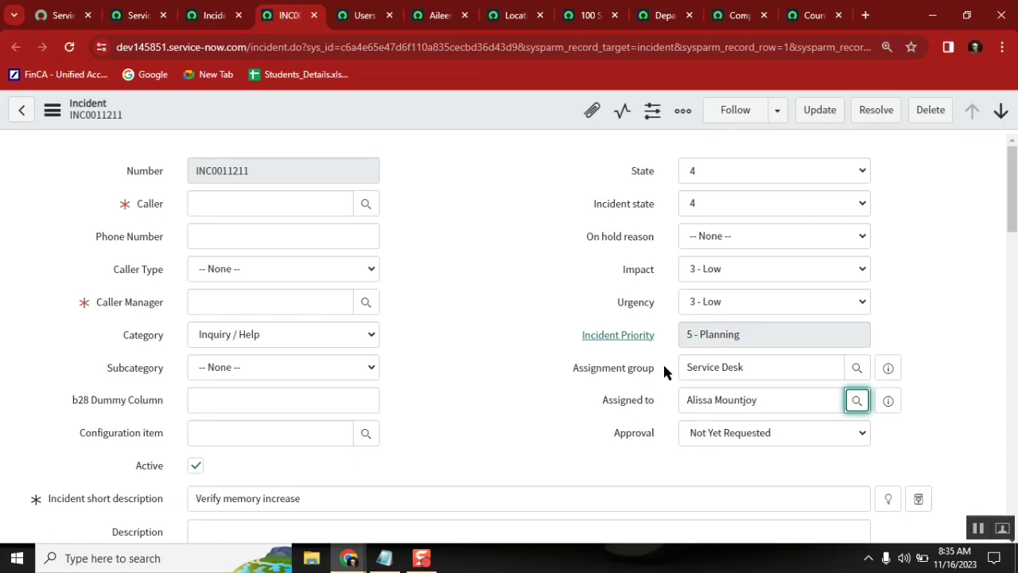
Step: In Notepad, complete the empty entry below the email id check as "notification setup" and add a blank line after it
{"action": "double_click", "coordinate": [698, 402]}
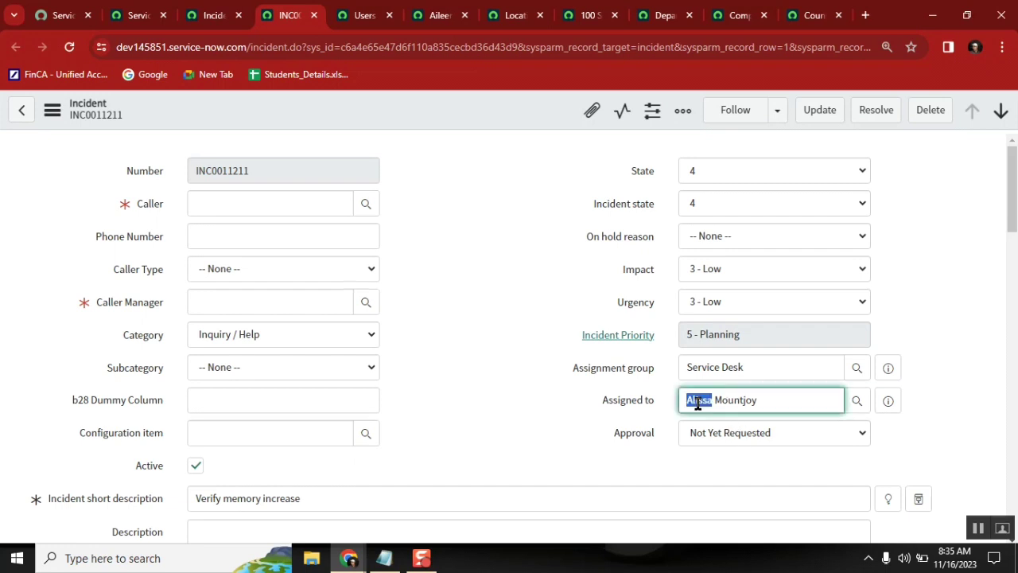
{"action": "left_click", "coordinate": [385, 559]}
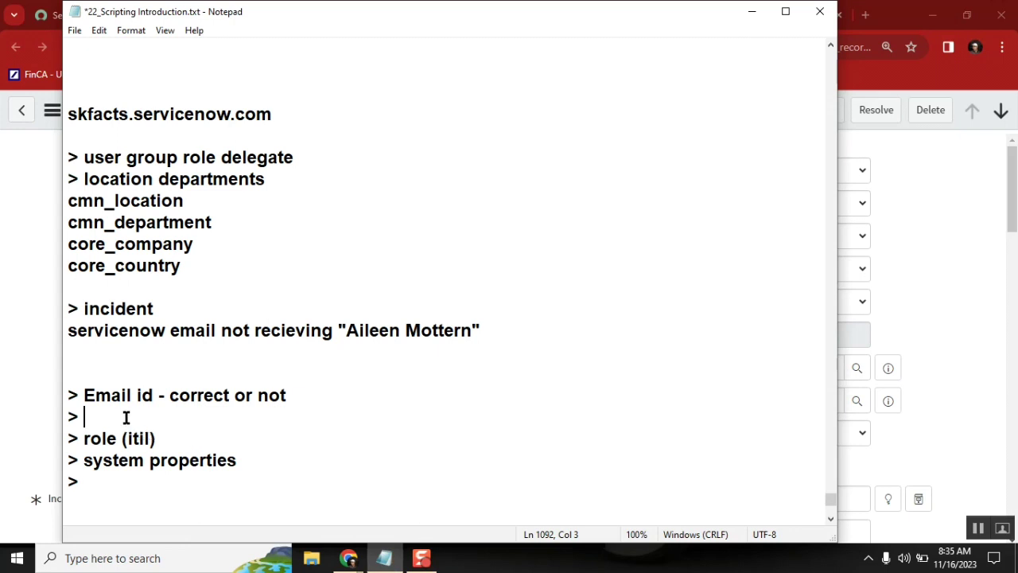
{"action": "type", "text": "notific"}
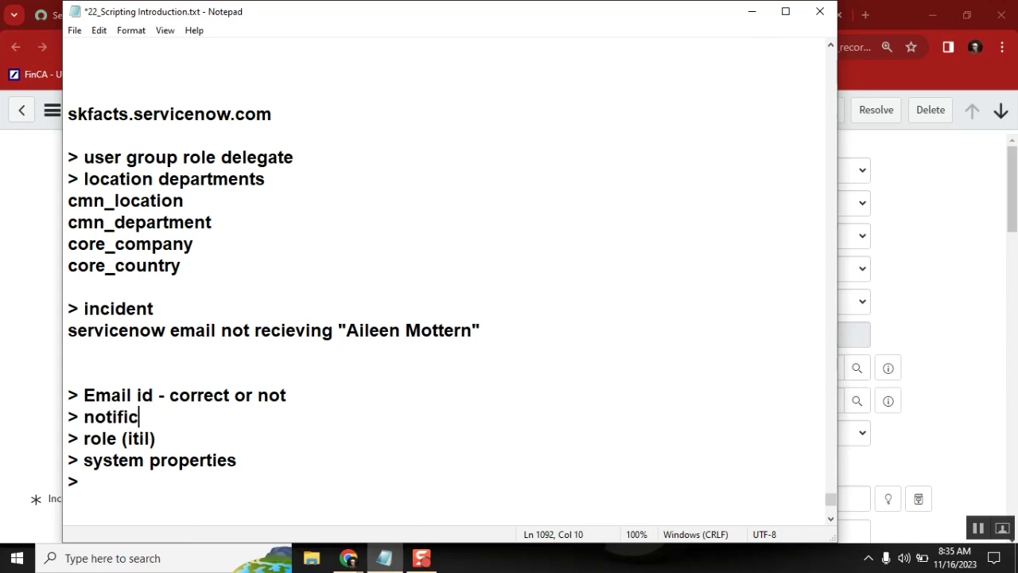
{"action": "type", "text": "ation set"}
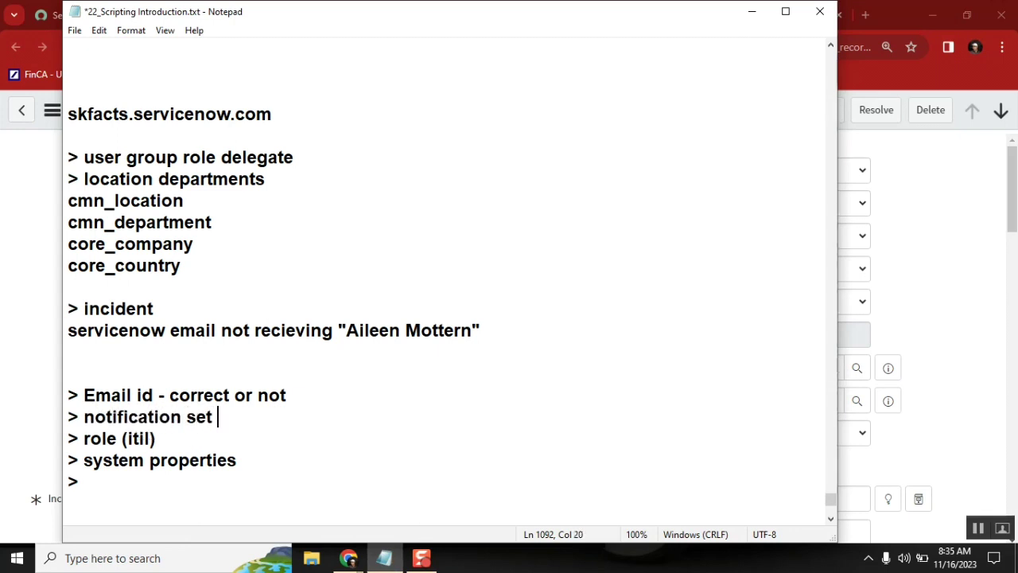
{"action": "key", "text": "BackSpace"}
{"action": "type", "text": "up"}
{"action": "key", "text": "Return"}
{"action": "key", "text": "shift+Up"}
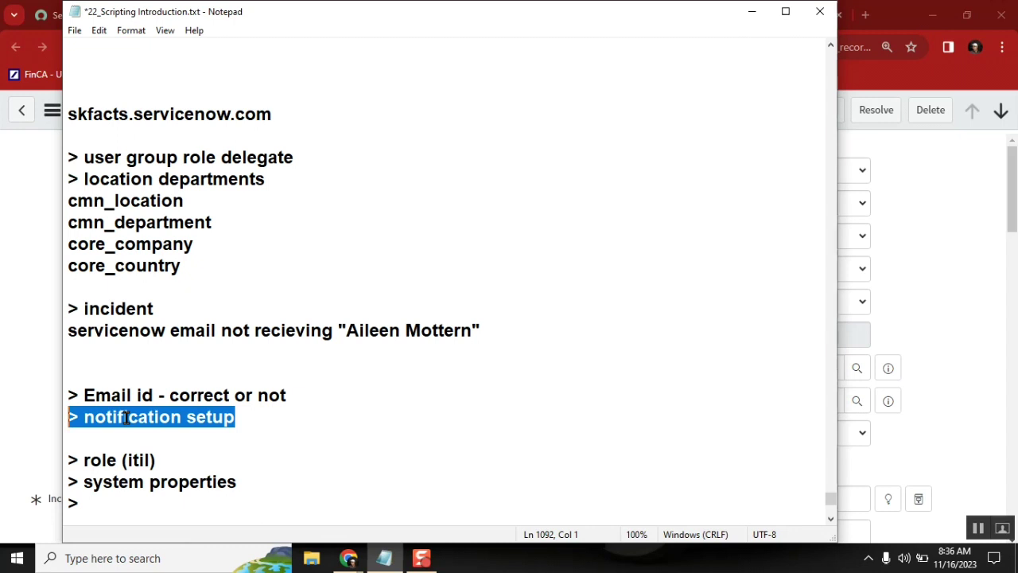
Step: Capitalize the first letter of the notification setup entry, then highlight the word "Email" in the entry above
{"action": "left_click_drag", "start_coordinate": [125, 417], "coordinate": [83, 417]}
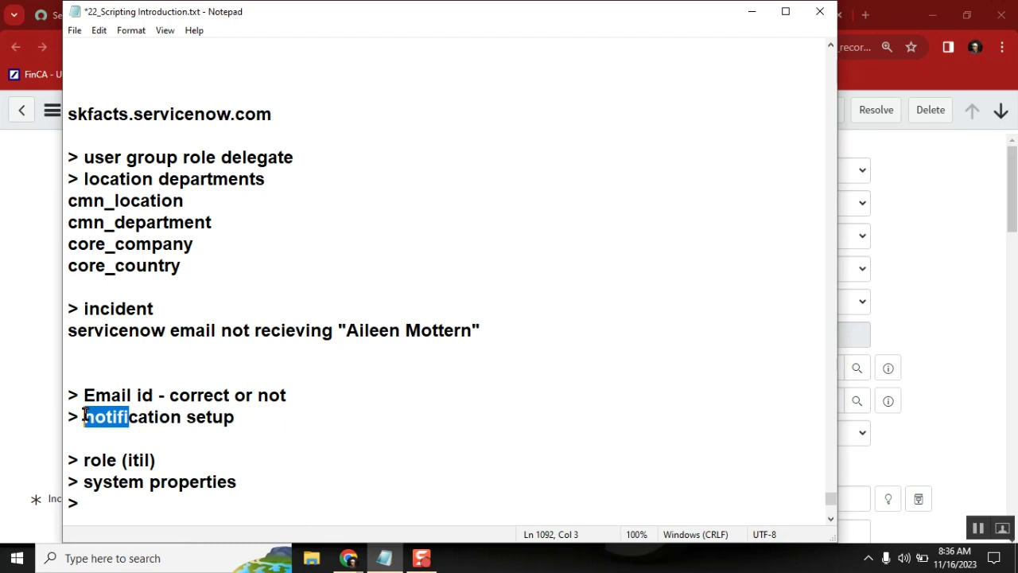
{"action": "left_click", "coordinate": [83, 417]}
{"action": "key", "text": "Delete"}
{"action": "type", "text": "N"}
{"action": "double_click", "coordinate": [122, 393]}
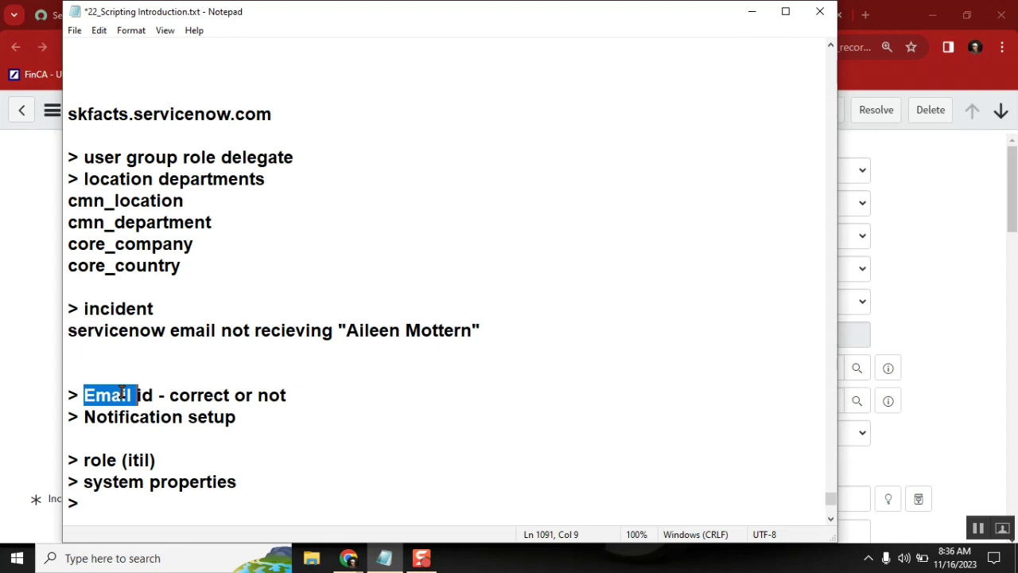
Step: Return to the incident form in Chrome, preview the Service Desk assignment group's record and highlight part of its group email
{"action": "mouse_move", "coordinate": [353, 559]}
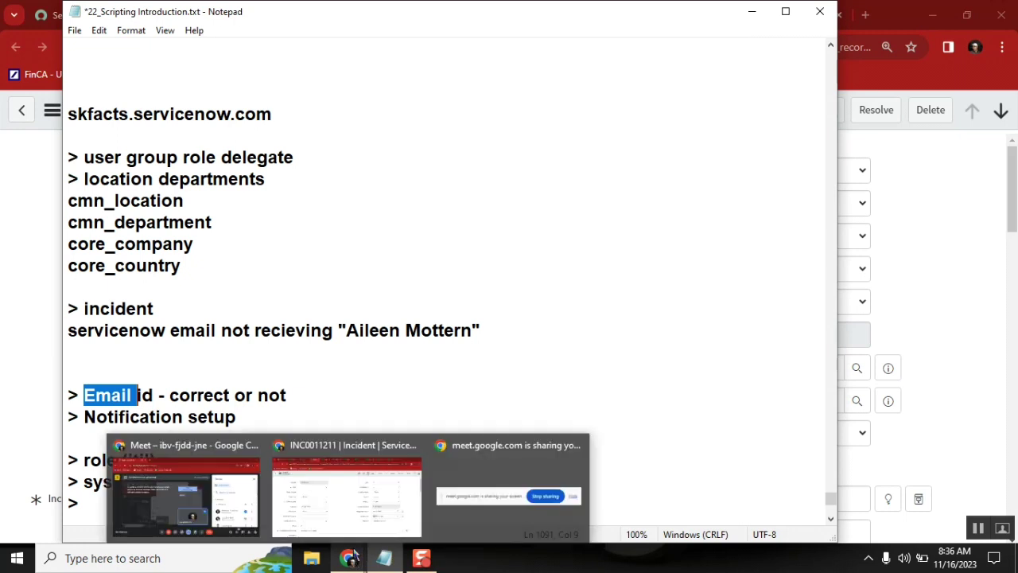
{"action": "left_click", "coordinate": [355, 485]}
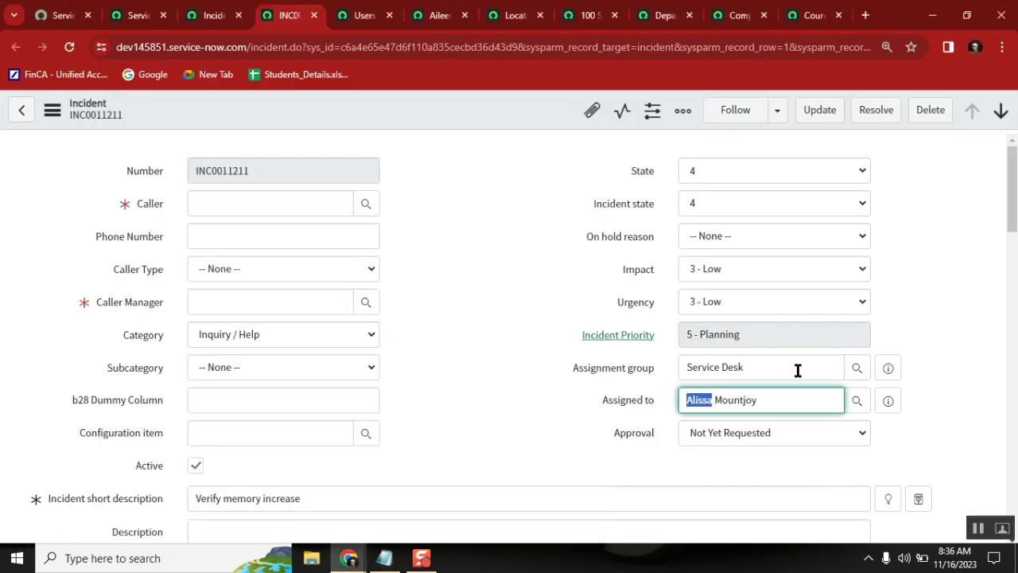
{"action": "left_click", "coordinate": [889, 369]}
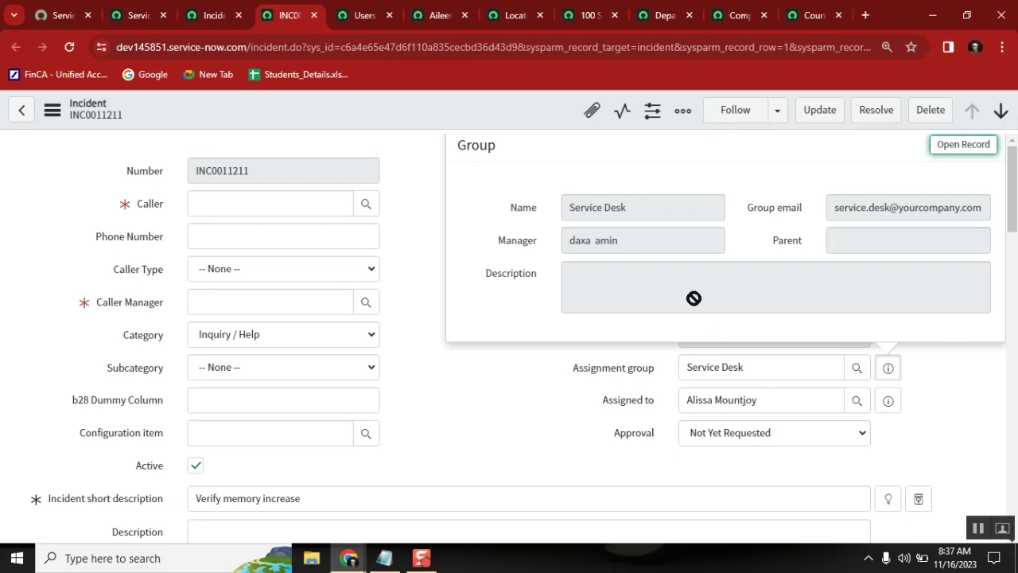
{"action": "double_click", "coordinate": [879, 206]}
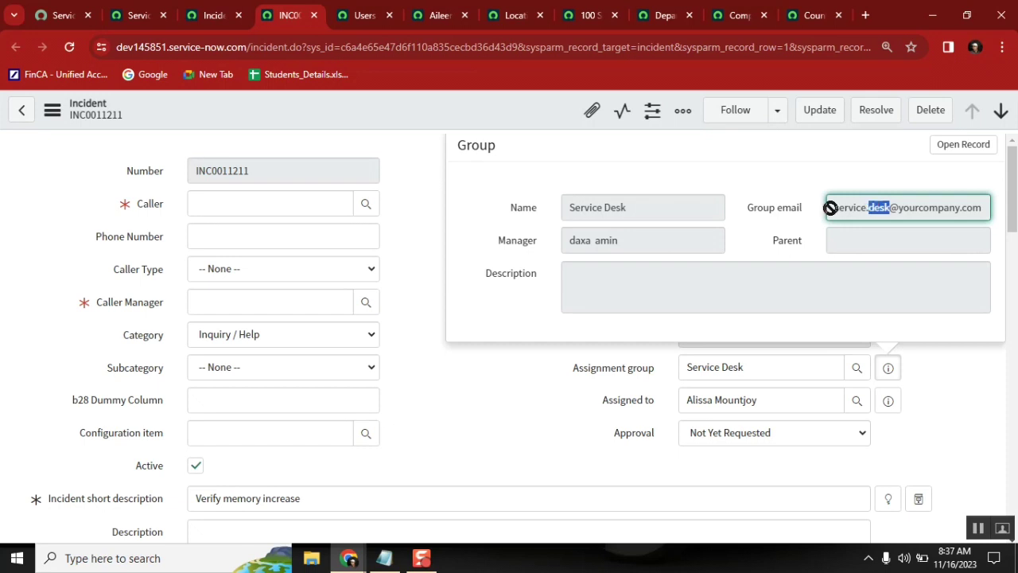
Step: In Notepad, add "> DL email - user email not listed" below the notification setup entry, leaving blank lines before the role entry
{"action": "left_click", "coordinate": [387, 567]}
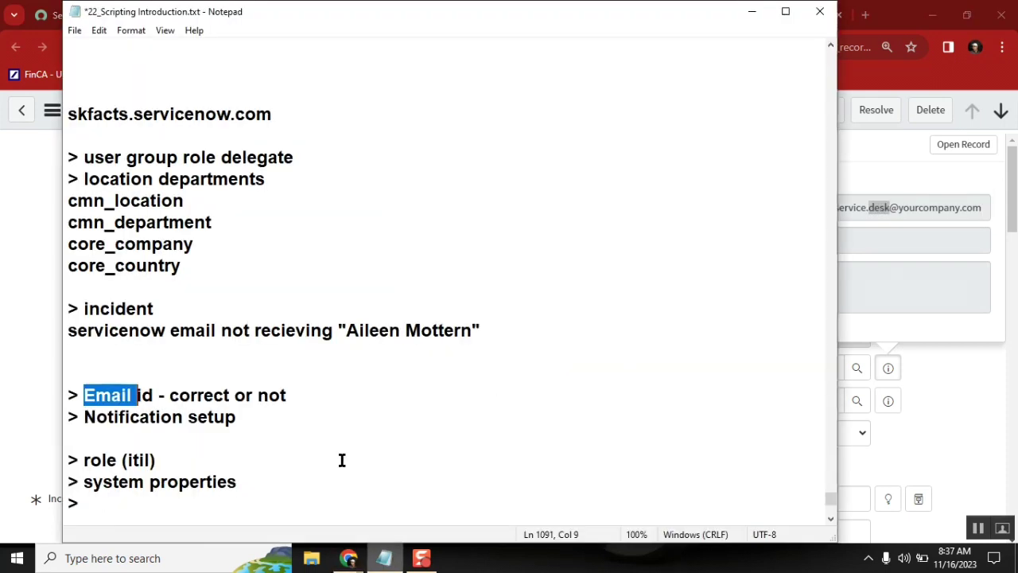
{"action": "left_click", "coordinate": [265, 417]}
{"action": "key", "text": "Up"}
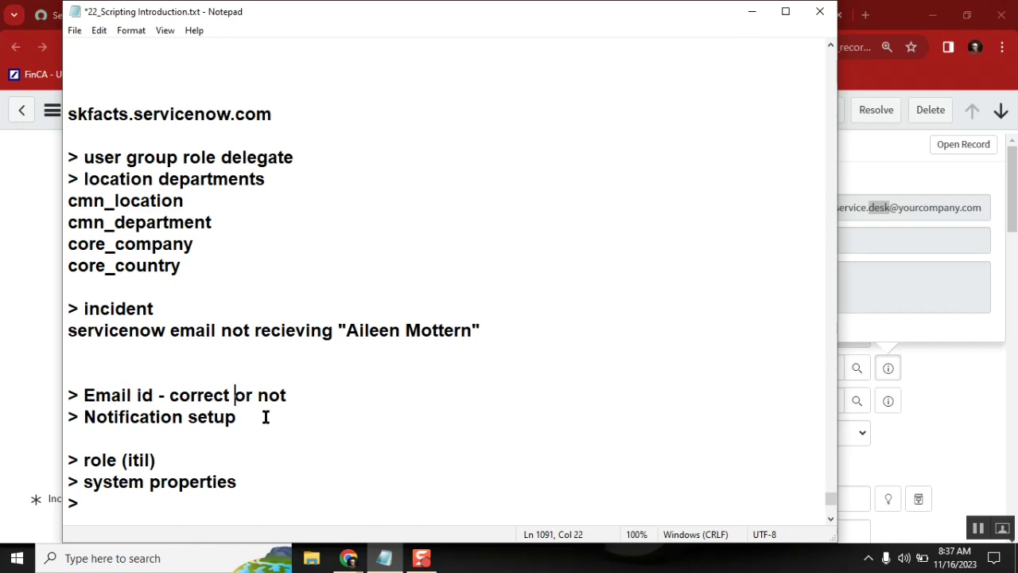
{"action": "left_click", "coordinate": [90, 428]}
{"action": "key", "text": "Return"}
{"action": "key", "text": "Return"}
{"action": "key", "text": "Up"}
{"action": "key", "text": "Up"}
{"action": "type", "text": "> "}
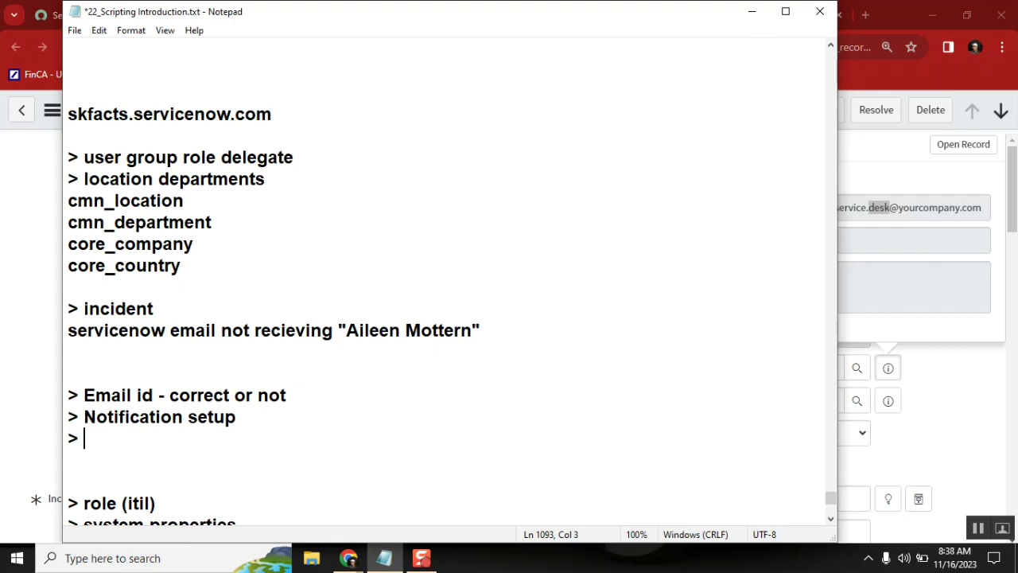
{"action": "type", "text": "DL emil"}
{"action": "key", "text": "BackSpace"}
{"action": "key", "text": "BackSpace"}
{"action": "type", "text": "ail"}
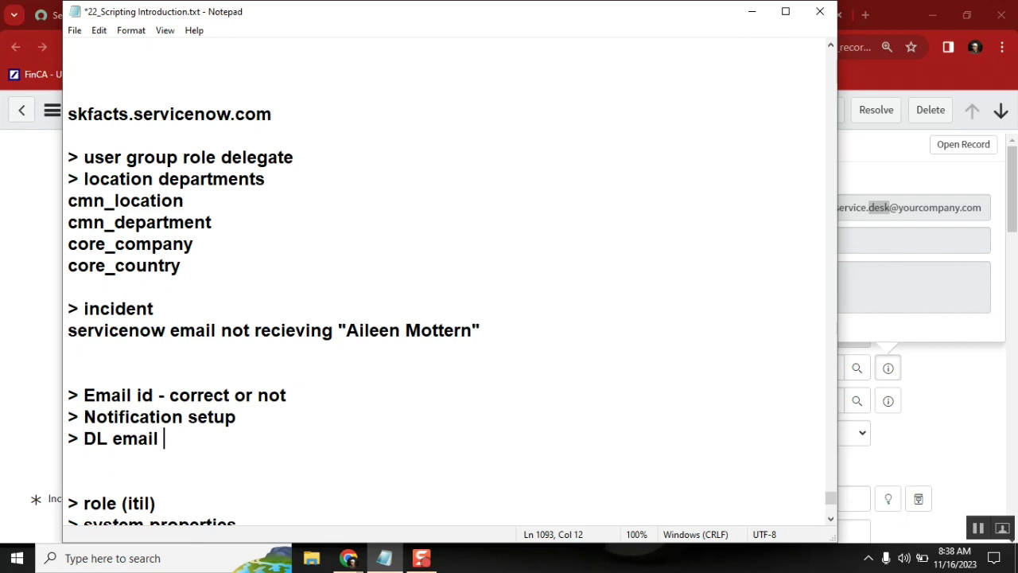
{"action": "type", "text": "- user email "}
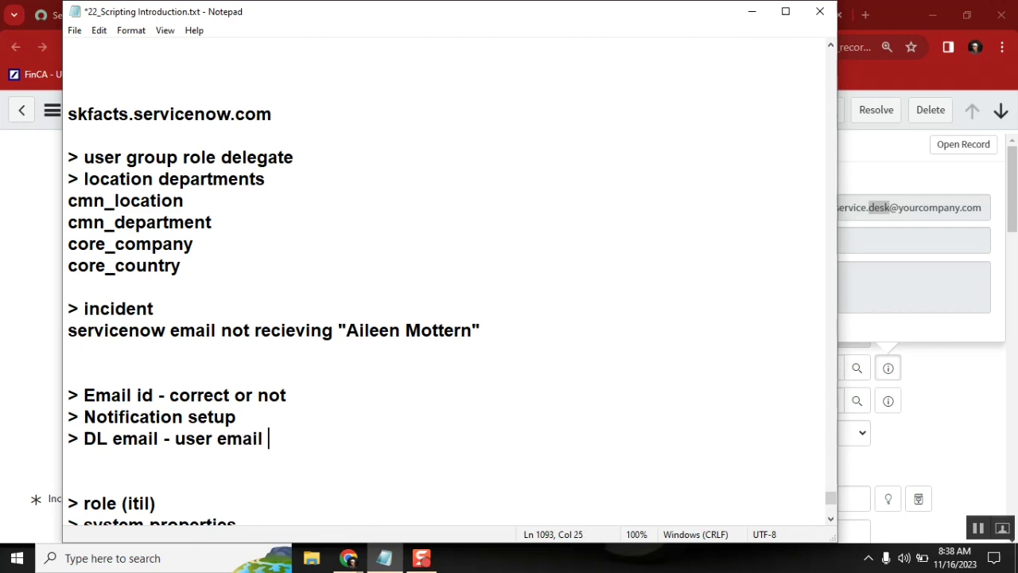
{"action": "type", "text": "not listed"}
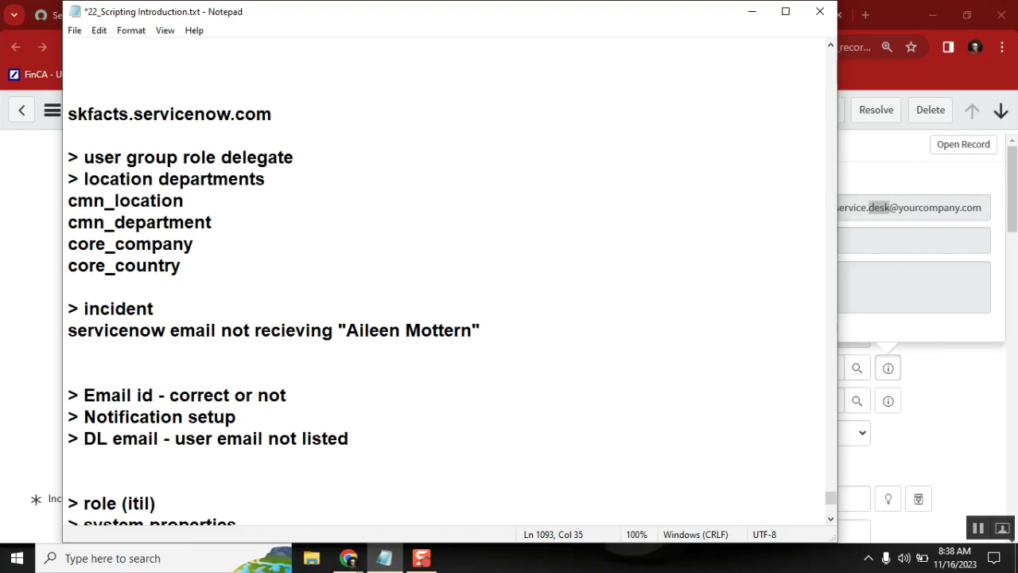
{"action": "key", "text": "Return"}
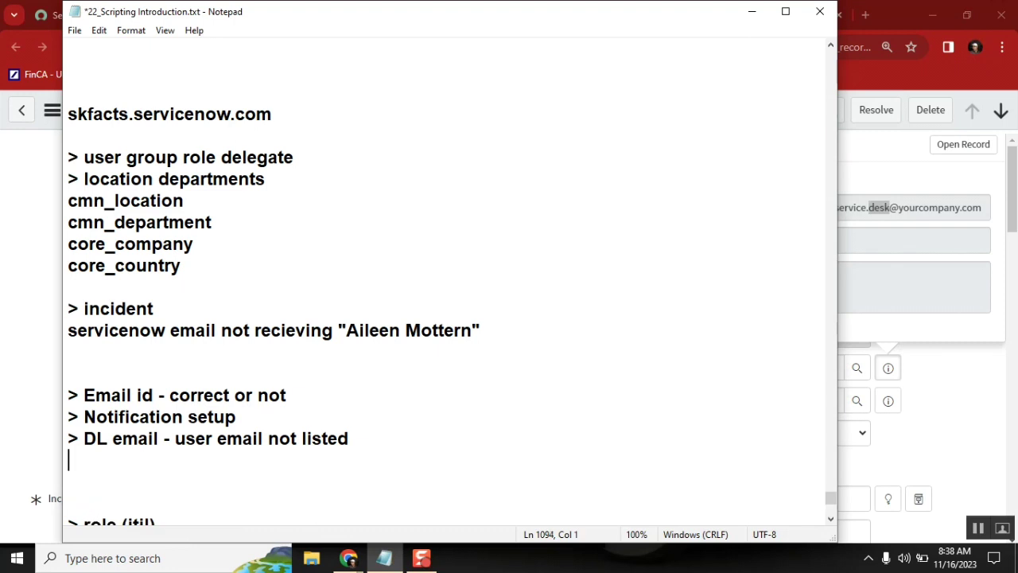
Step: Append "(active inactive)" to the "Email id - correct or not" entry
{"action": "double_click", "coordinate": [95, 441]}
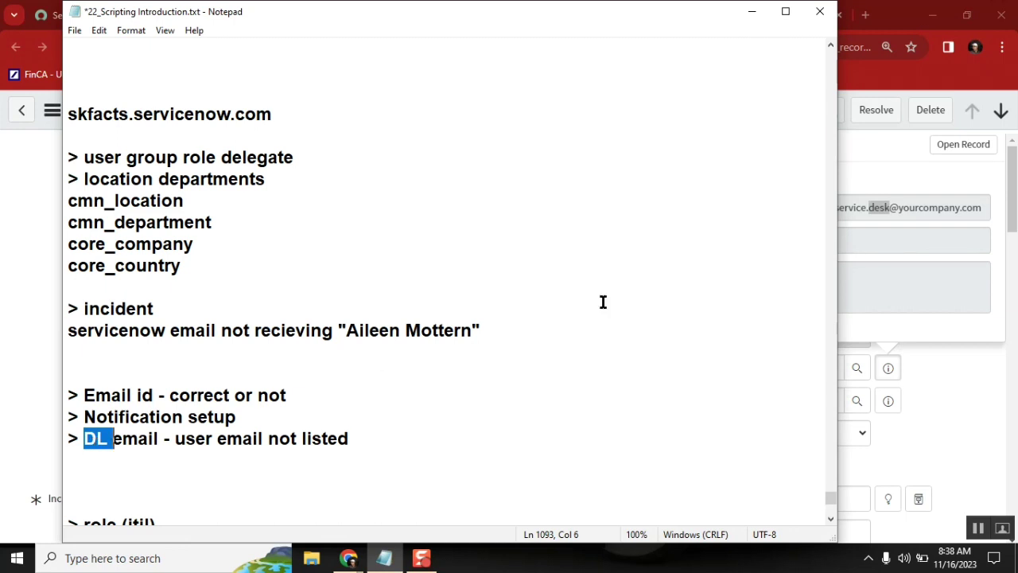
{"action": "left_click", "coordinate": [121, 395]}
{"action": "left_click", "coordinate": [335, 397]}
{"action": "type", "text": "("}
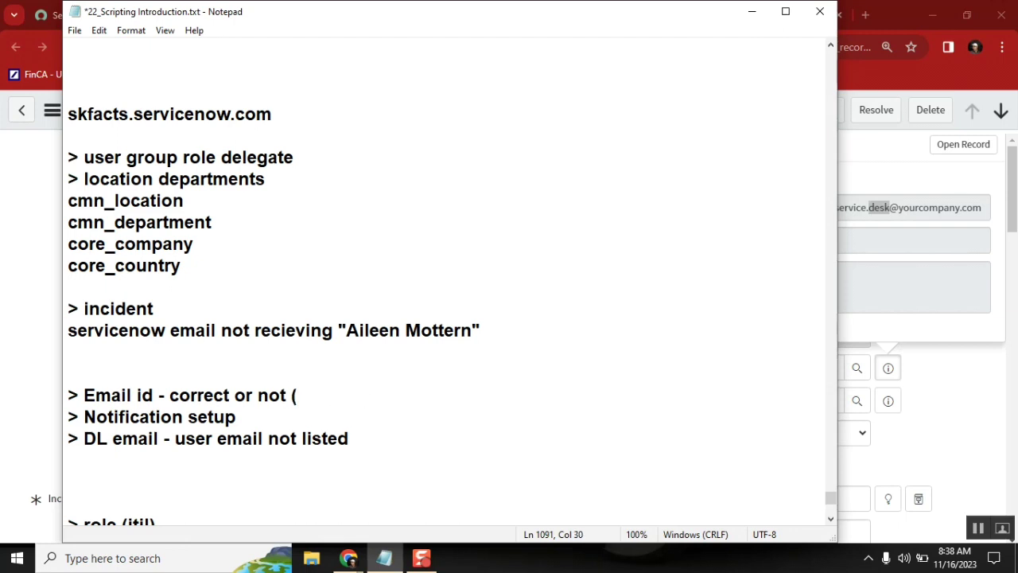
{"action": "type", "text": "active inactive)"}
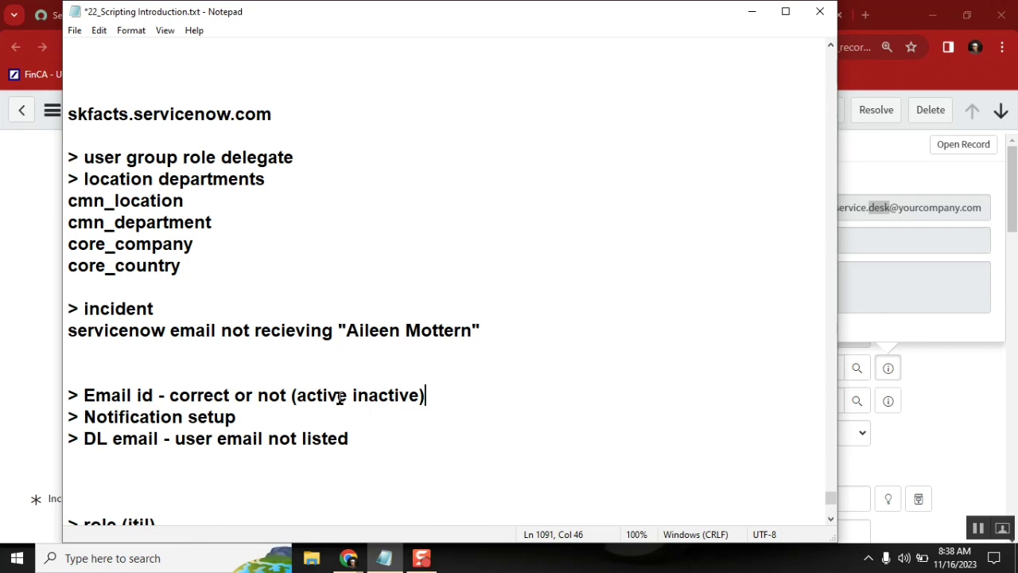
Step: Highlight "DL" in the notes, review the group preview on the incident form in Chrome, and return to Notepad
{"action": "double_click", "coordinate": [94, 442]}
{"action": "left_click", "coordinate": [865, 164]}
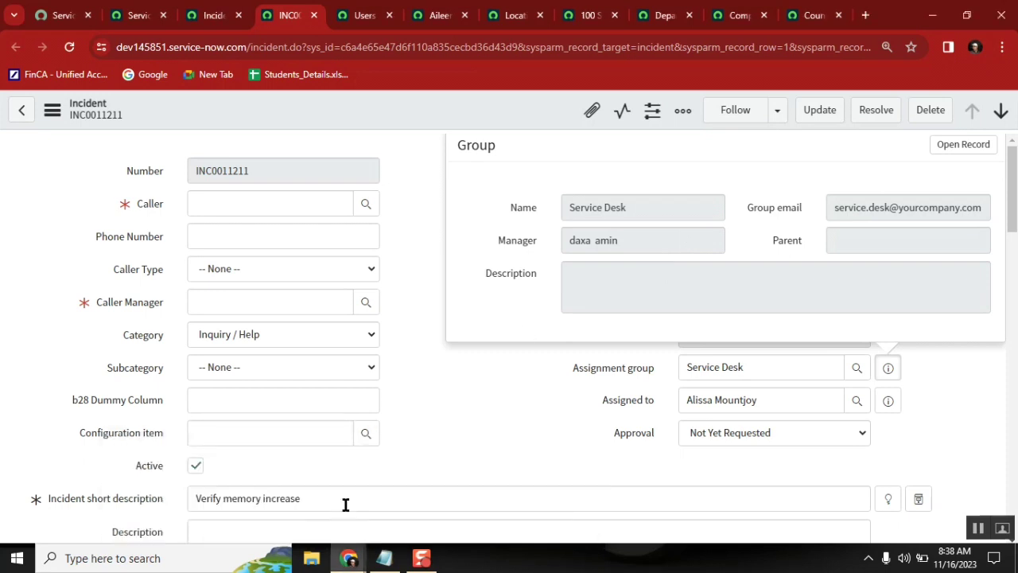
{"action": "left_click", "coordinate": [384, 558]}
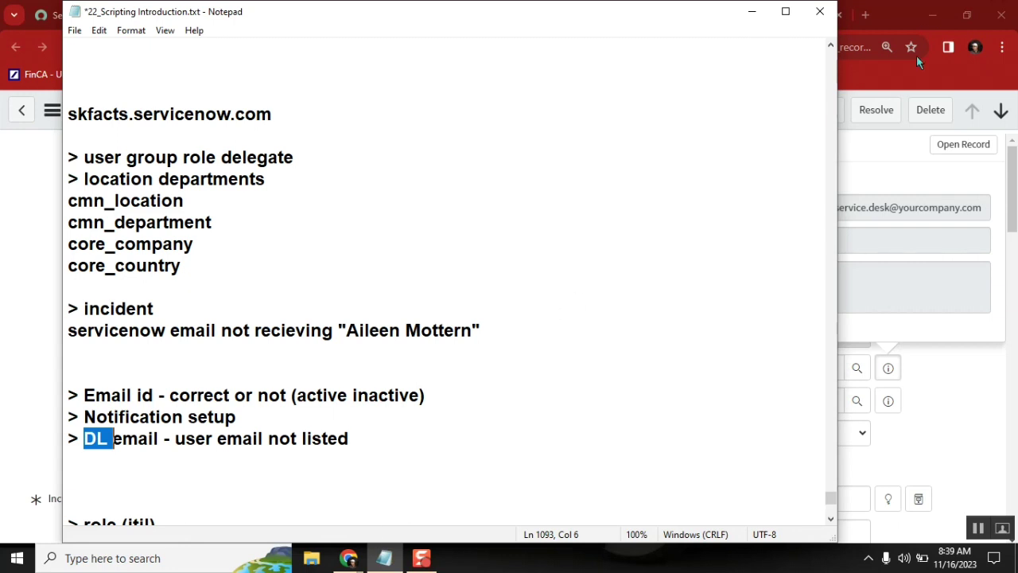
Step: Open a new Chrome tab and search Google for "outlook spam folder"
{"action": "left_click", "coordinate": [869, 20]}
{"action": "left_click", "coordinate": [869, 20]}
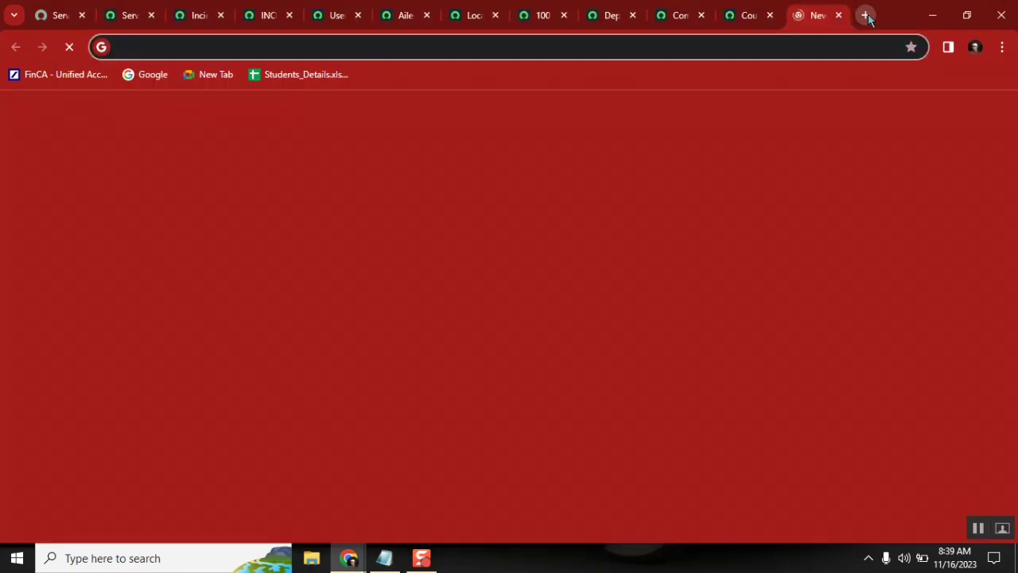
{"action": "type", "text": "email"}
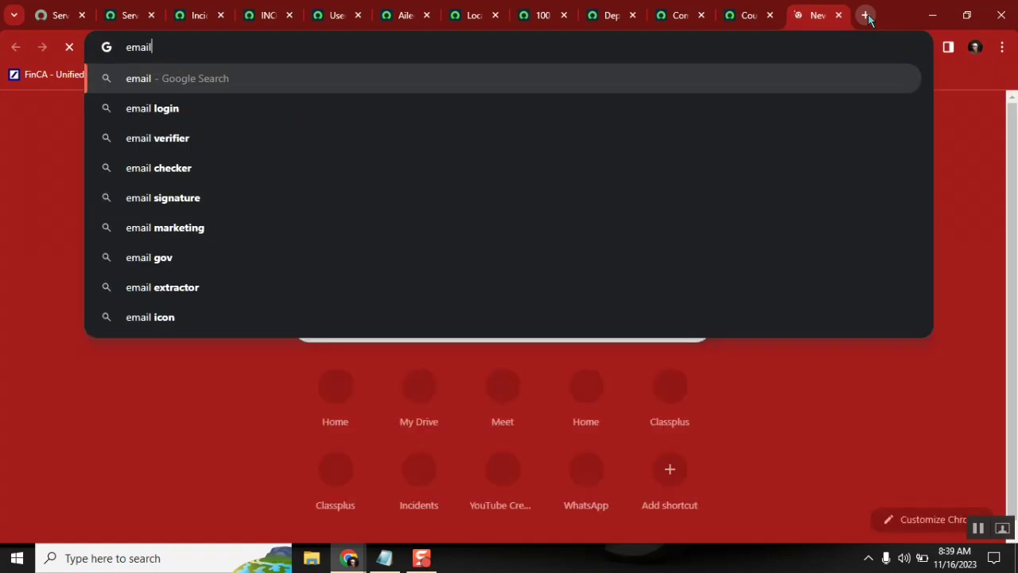
{"action": "key", "text": "BackSpace"}
{"action": "key", "text": "BackSpace"}
{"action": "key", "text": "BackSpace"}
{"action": "key", "text": "BackSpace"}
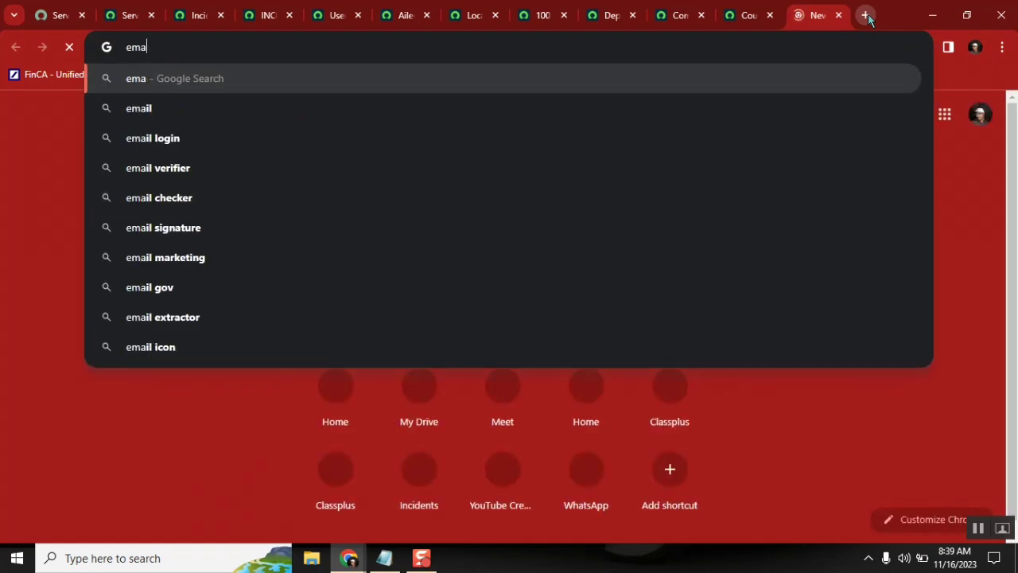
{"action": "key", "text": "BackSpace"}
{"action": "type", "text": "outlook sp"}
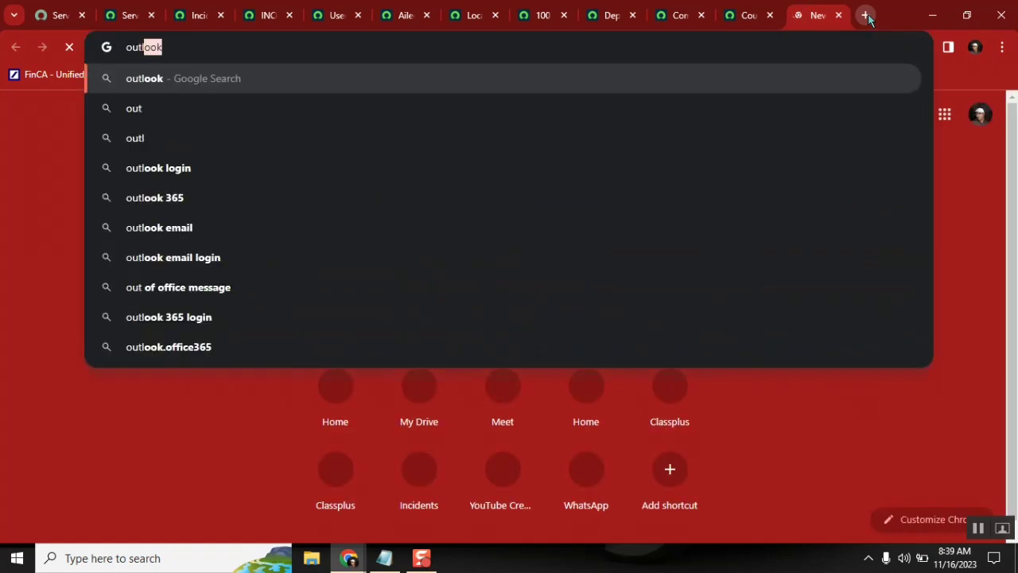
{"action": "type", "text": "am"}
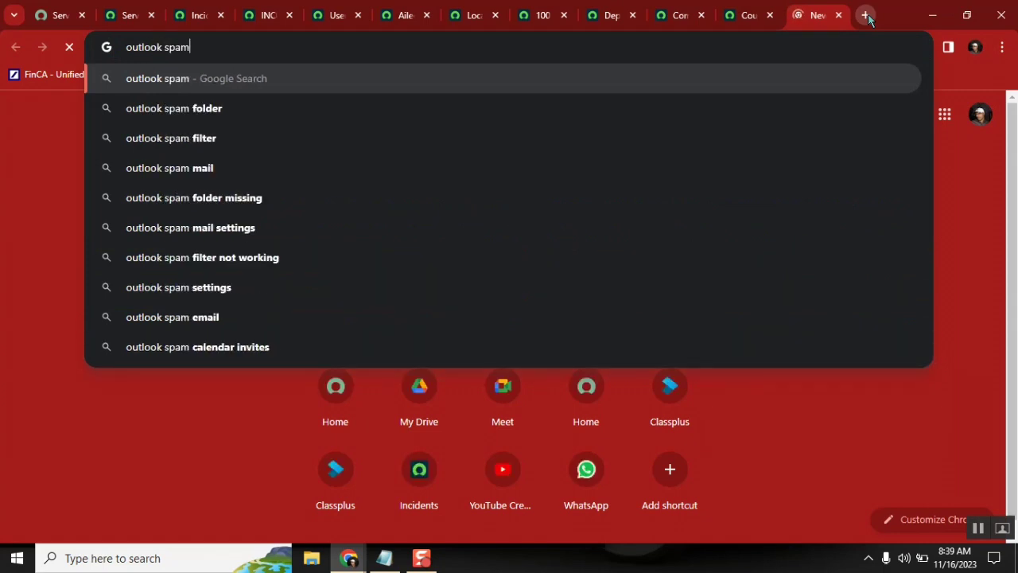
{"action": "key", "text": "Down"}
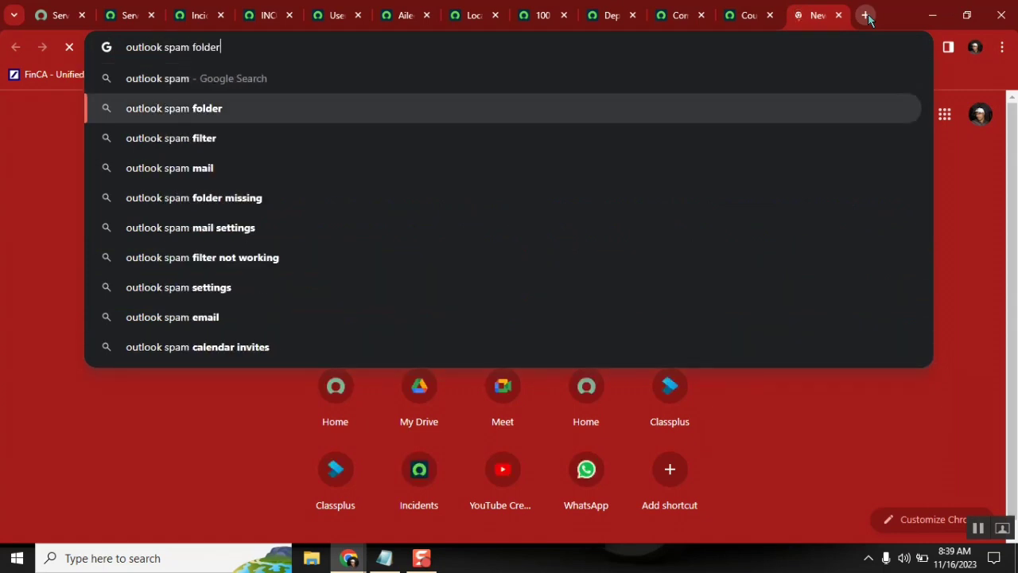
{"action": "key", "text": "Return"}
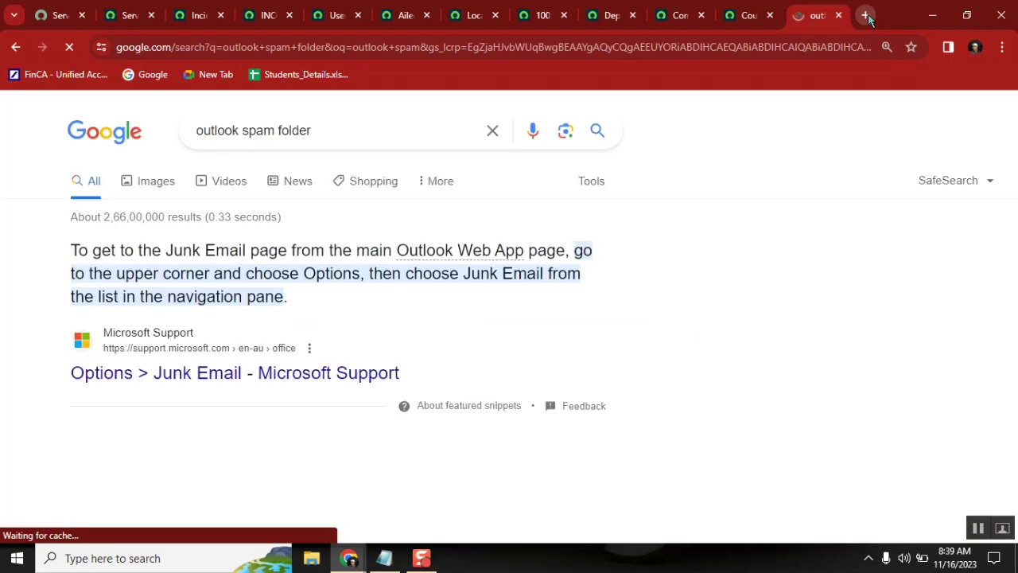
Step: Show the image results, open the first Business Insider image's source article, and view its opening section on Outlook's spam folder
{"action": "left_click", "coordinate": [157, 190]}
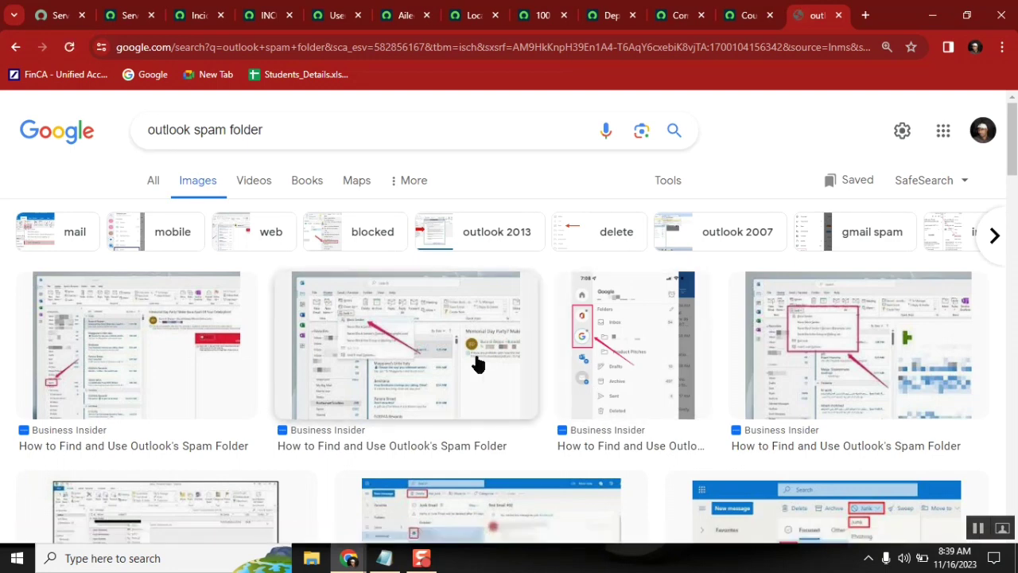
{"action": "left_click", "coordinate": [214, 358]}
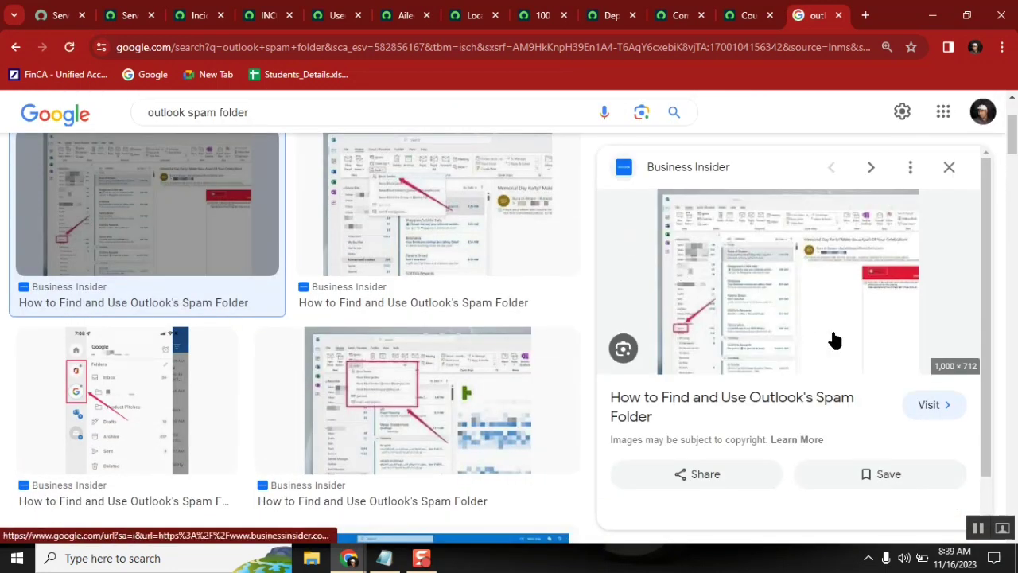
{"action": "left_click", "coordinate": [834, 341]}
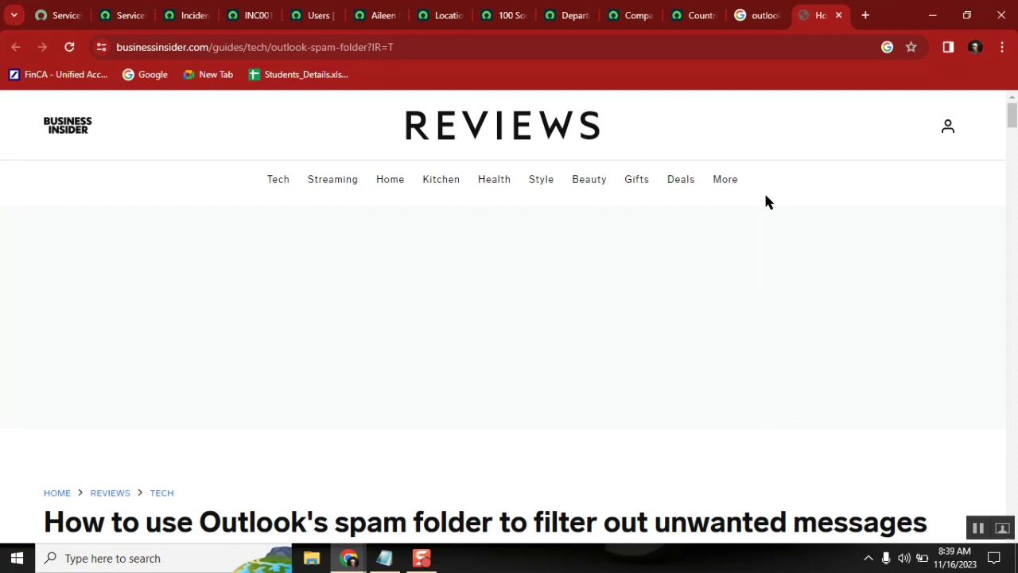
{"action": "scroll", "coordinate": [765, 312], "scroll_direction": "down", "scroll_amount": 1}
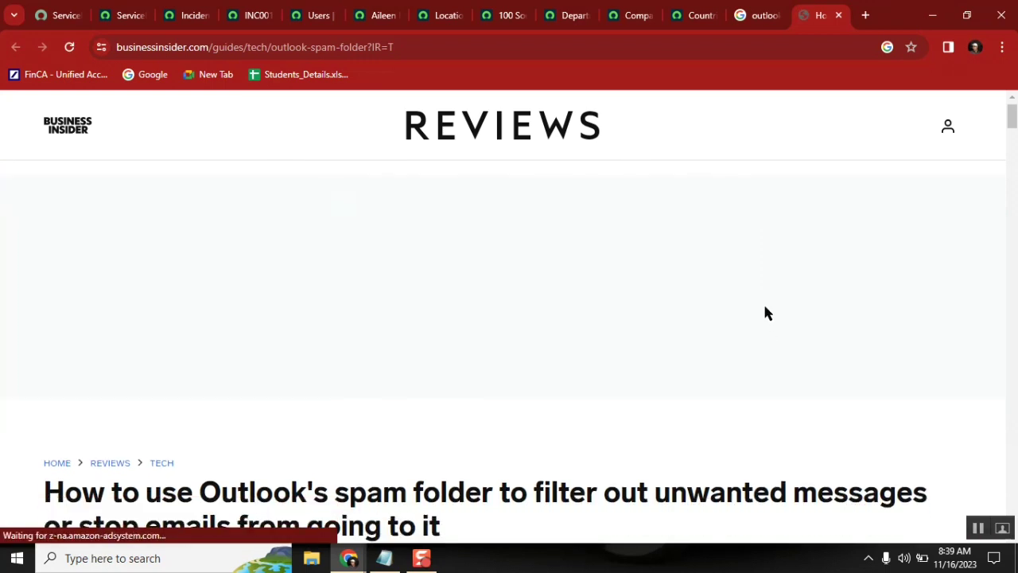
{"action": "scroll", "coordinate": [765, 313], "scroll_direction": "down", "scroll_amount": 4}
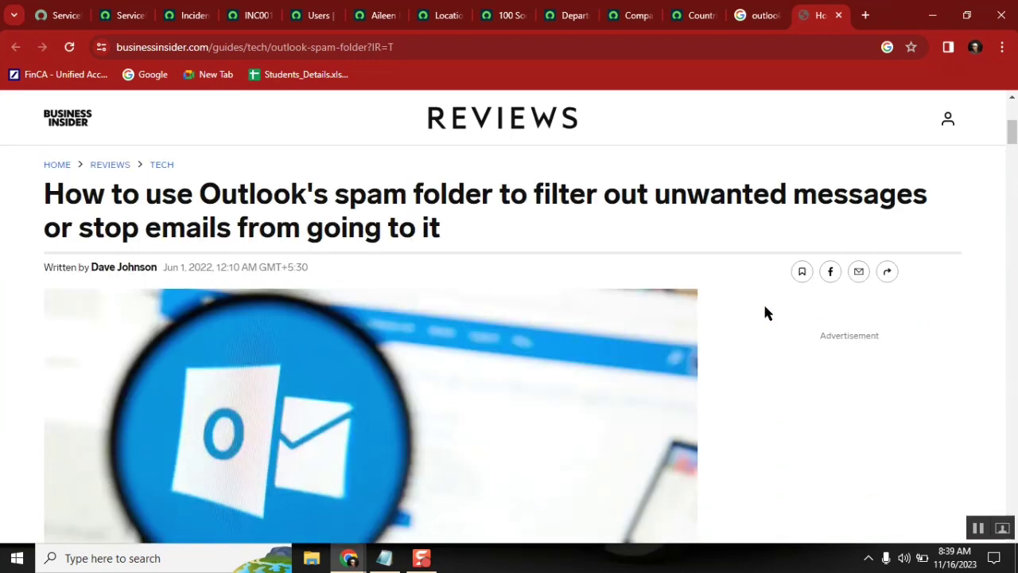
Step: Examine the article's section on finding the Outlook spam folder on desktop, including its screenshot of the Spam folder
{"action": "scroll", "coordinate": [765, 313], "scroll_direction": "down", "scroll_amount": 6}
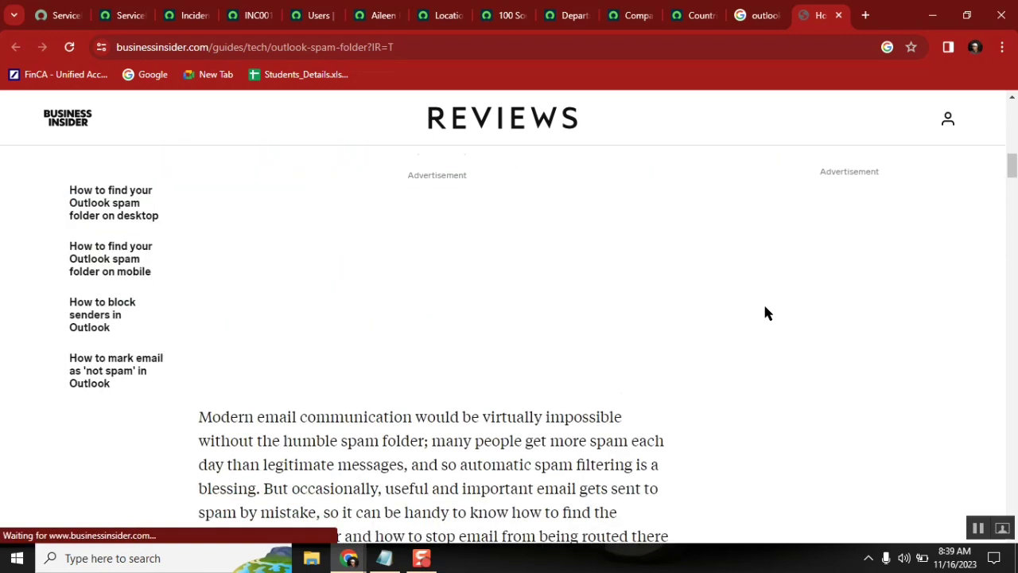
{"action": "scroll", "coordinate": [765, 313], "scroll_direction": "down", "scroll_amount": 8}
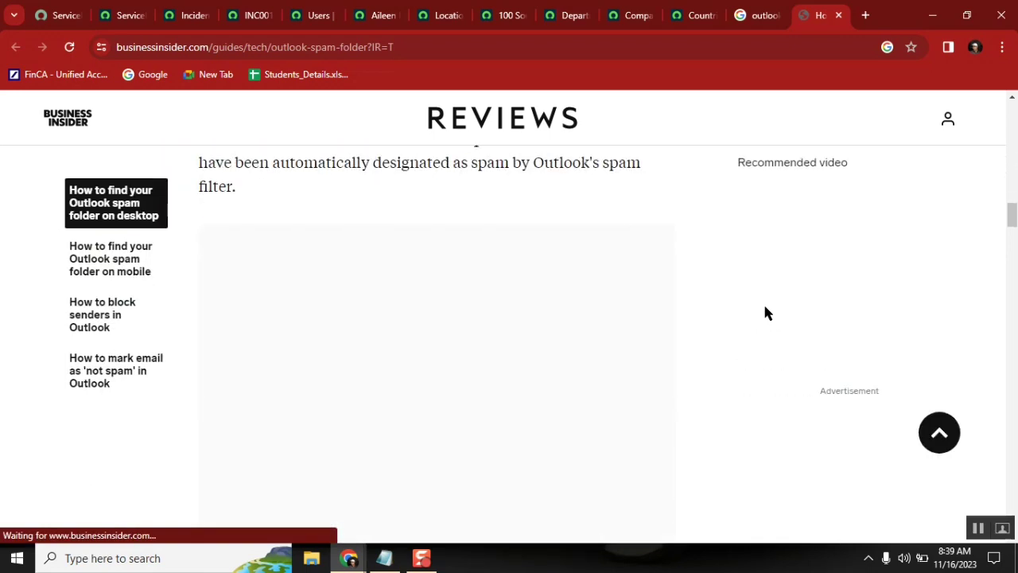
{"action": "scroll", "coordinate": [765, 313], "scroll_direction": "up", "scroll_amount": 4}
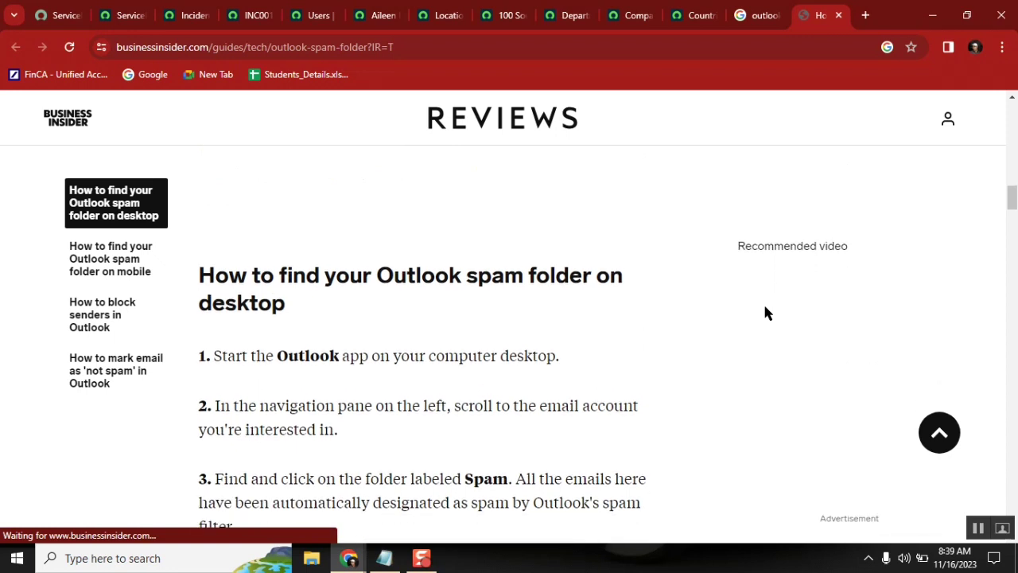
{"action": "left_click_drag", "start_coordinate": [1013, 199], "coordinate": [1013, 225]}
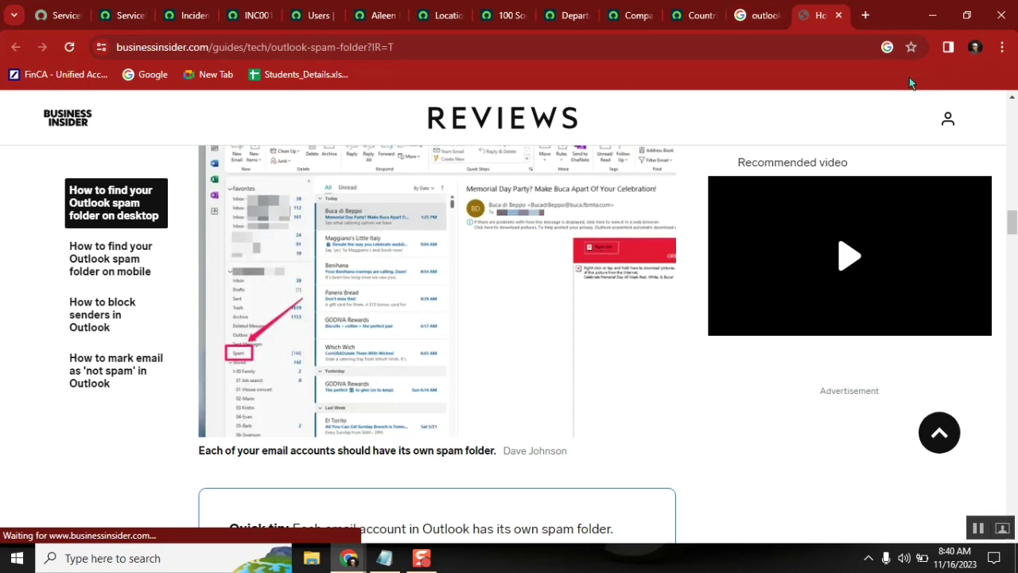
Step: Return to the Notepad notes, add the entry "> junk or spam" below the DL email entry, and highlight "spam"
{"action": "left_click", "coordinate": [940, 13]}
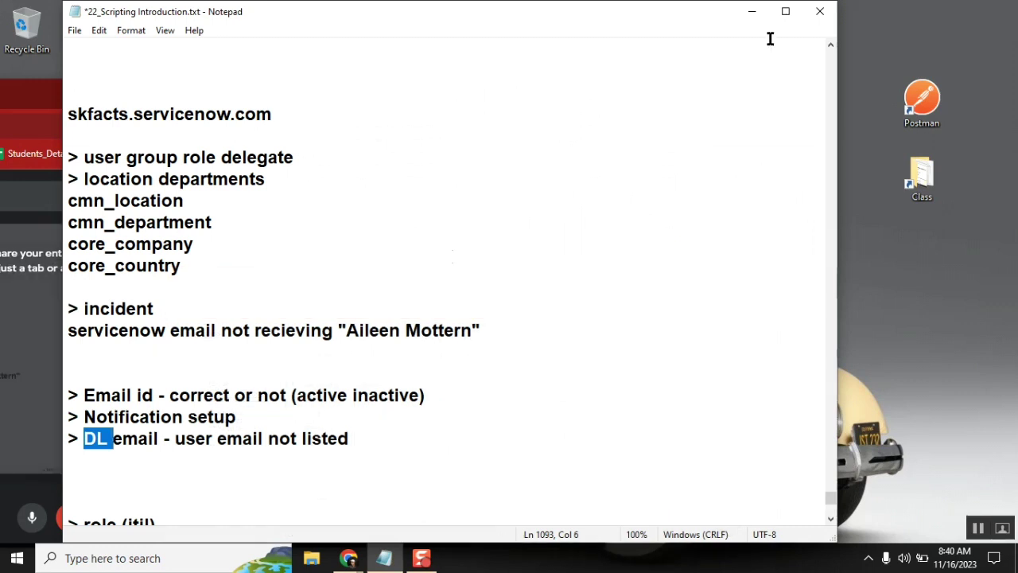
{"action": "left_click", "coordinate": [386, 435]}
{"action": "key", "text": "Return"}
{"action": "type", "text": "> ju"}
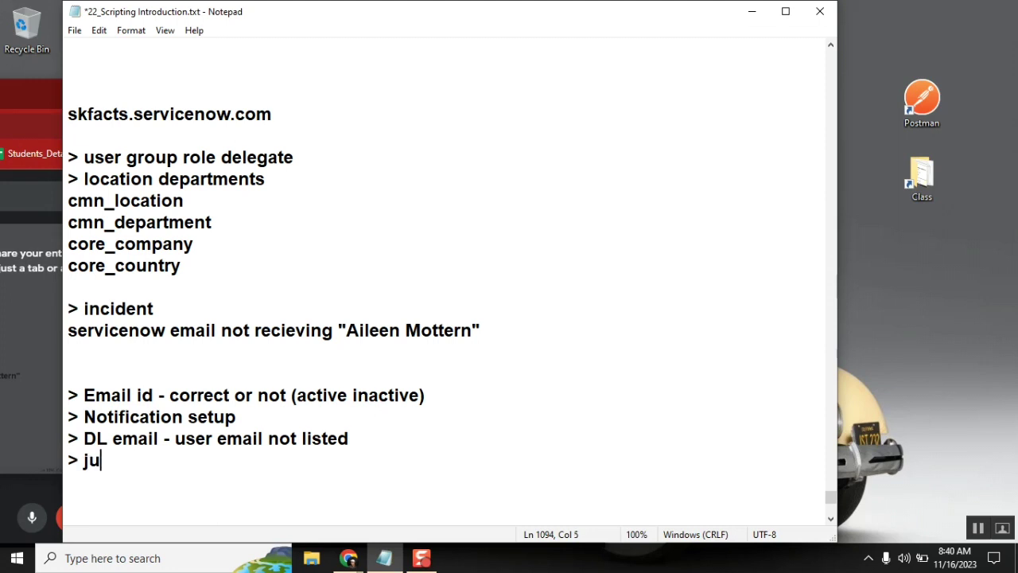
{"action": "type", "text": "nk or"}
{"action": "key", "text": "BackSpace"}
{"action": "type", "text": "or ps"}
{"action": "key", "text": "BackSpace"}
{"action": "key", "text": "BackSpace"}
{"action": "type", "text": "sa"}
{"action": "key", "text": "BackSpace"}
{"action": "type", "text": "pam"}
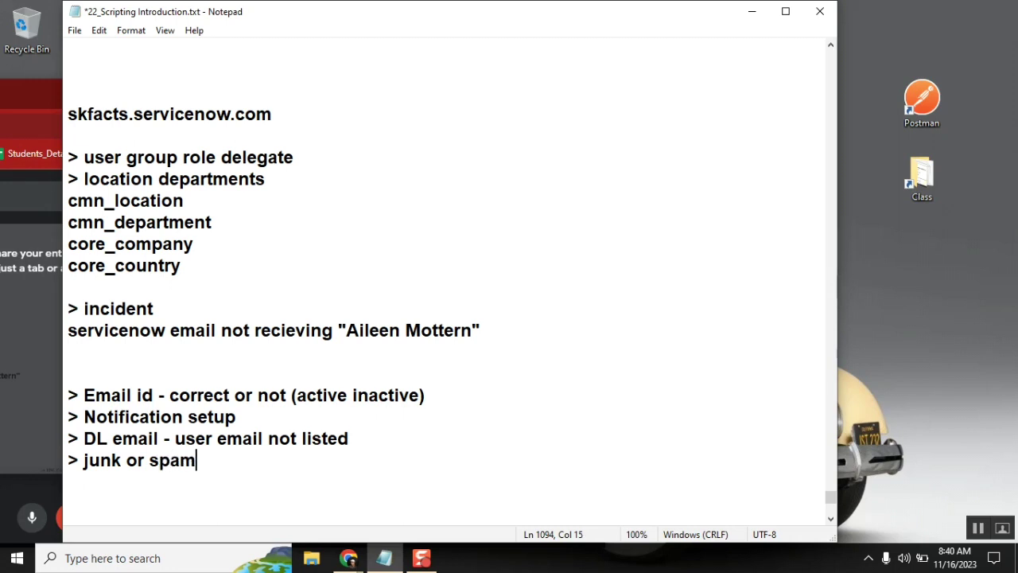
{"action": "double_click", "coordinate": [175, 459]}
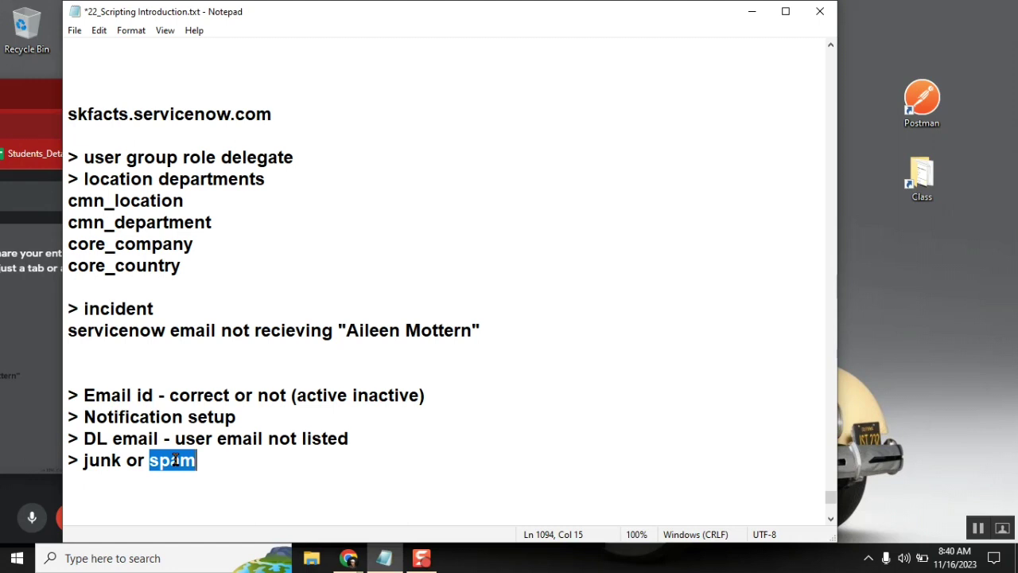
Step: Switch to the ServiceNow homepage in Chrome, filter the navigator for "emails", and open the System Logs Emails list in a new browser tab
{"action": "mouse_move", "coordinate": [349, 558]}
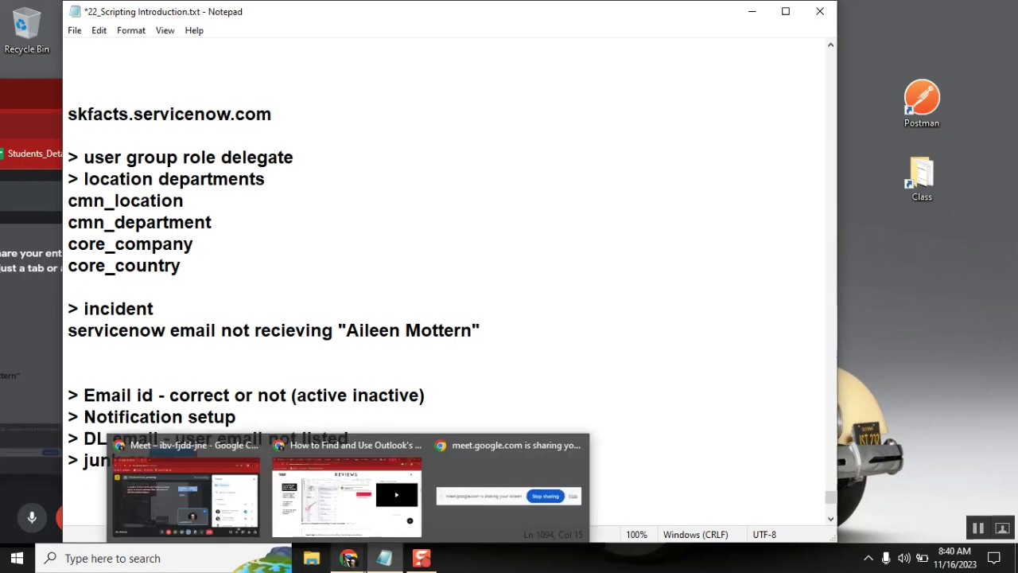
{"action": "left_click", "coordinate": [354, 505]}
{"action": "left_click", "coordinate": [118, 18]}
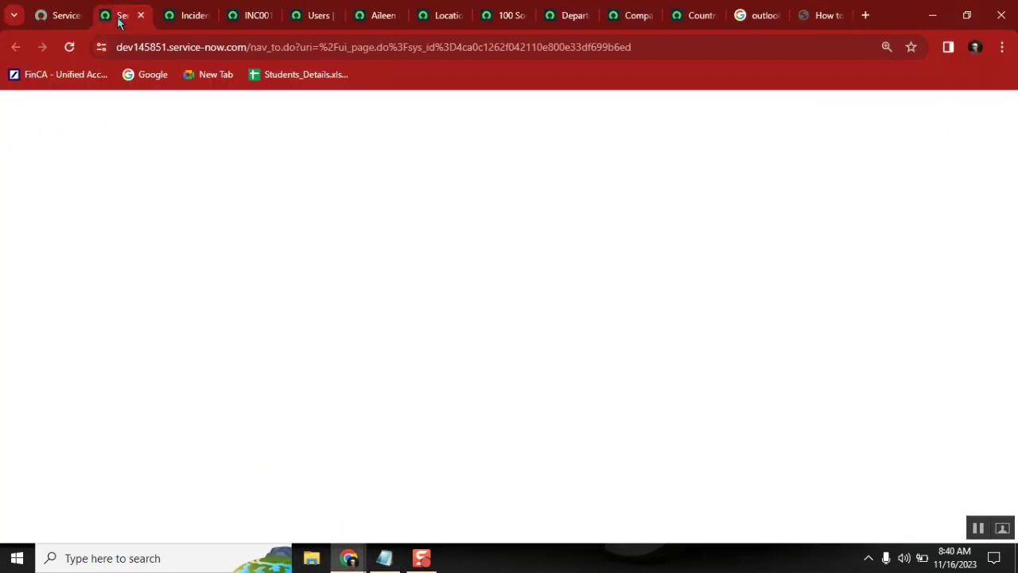
{"action": "left_click", "coordinate": [175, 22]}
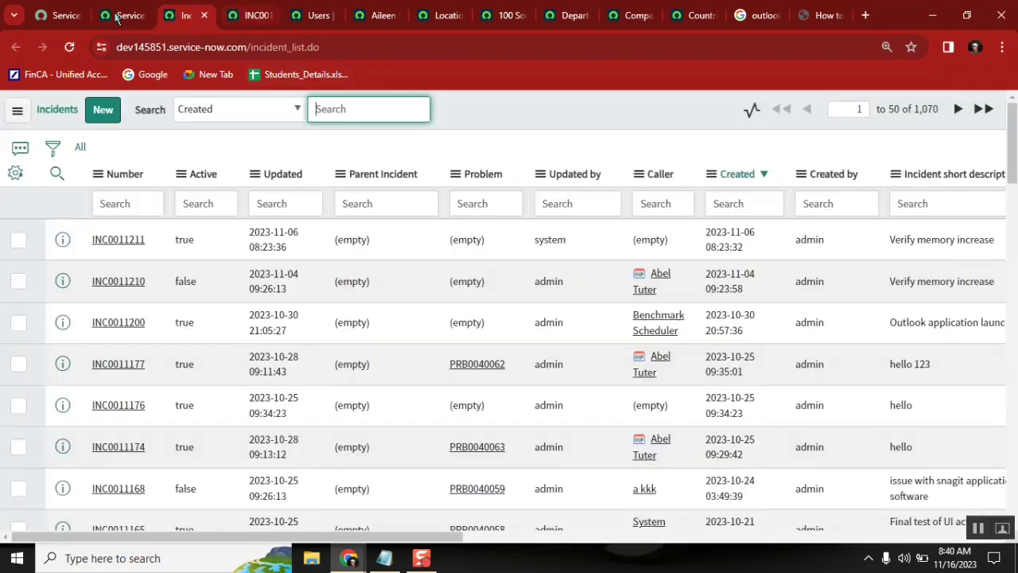
{"action": "left_click", "coordinate": [119, 16]}
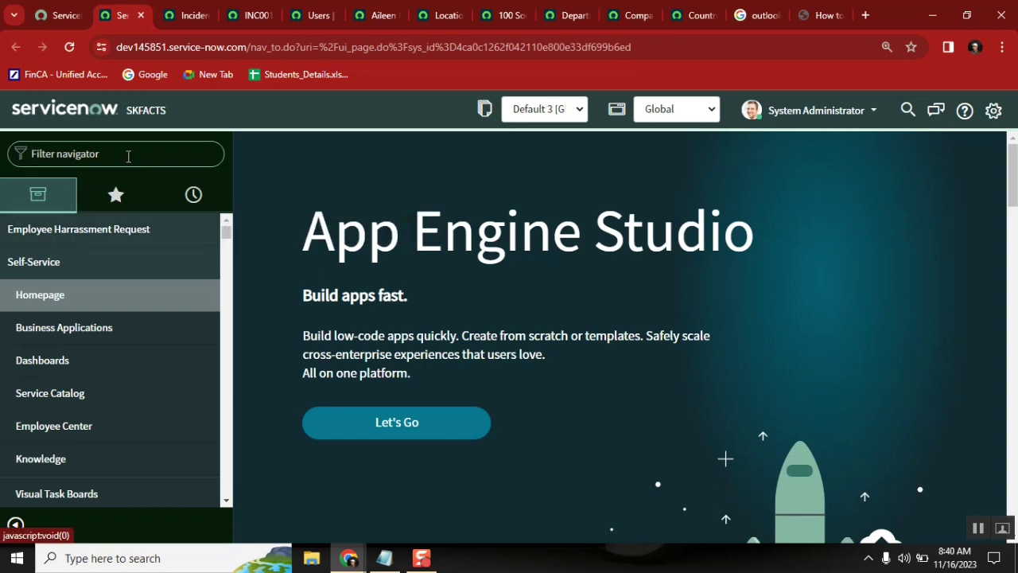
{"action": "left_click", "coordinate": [128, 156]}
{"action": "type", "text": "emai"}
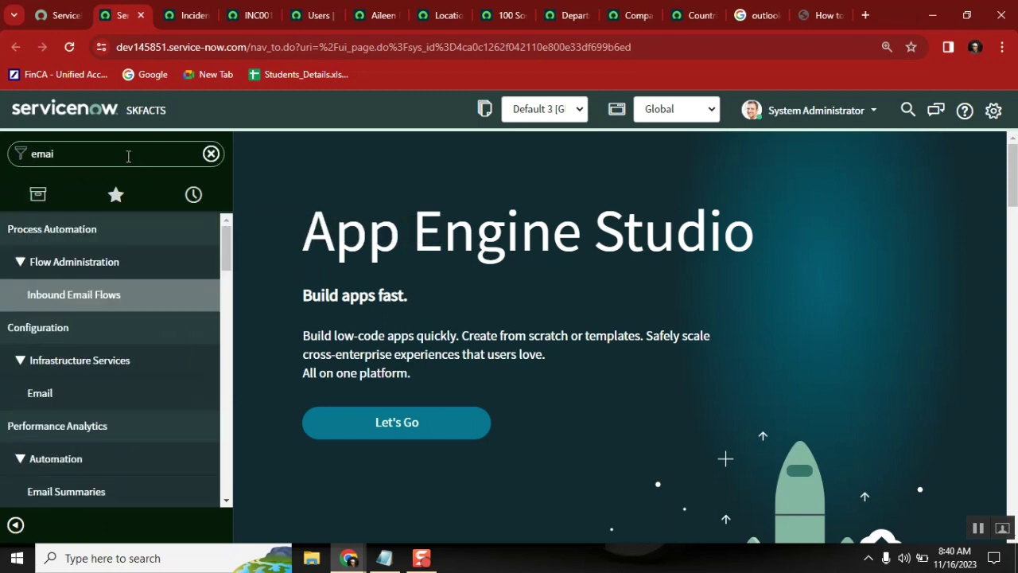
{"action": "type", "text": "ls"}
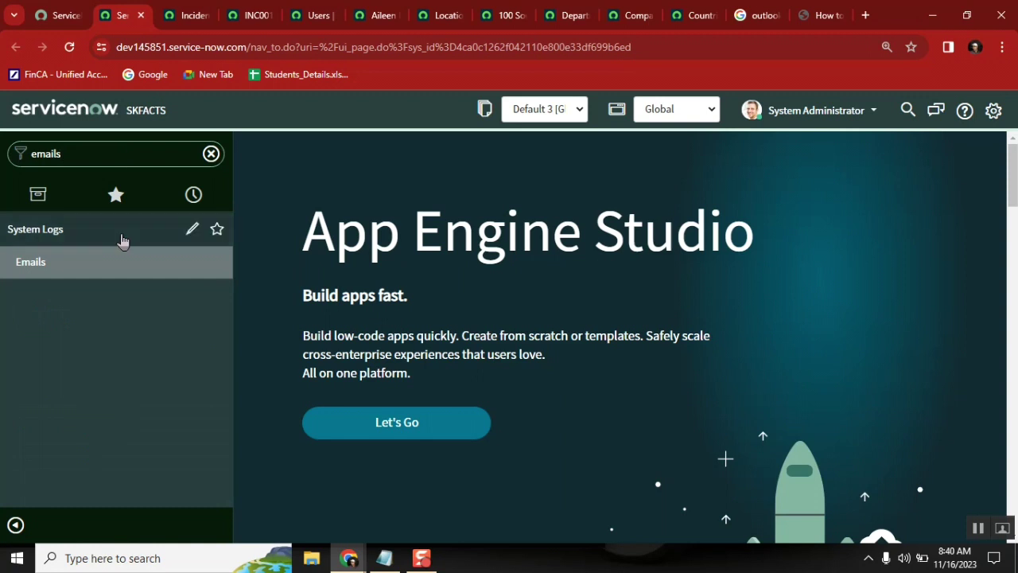
{"action": "middle_click", "coordinate": [38, 273]}
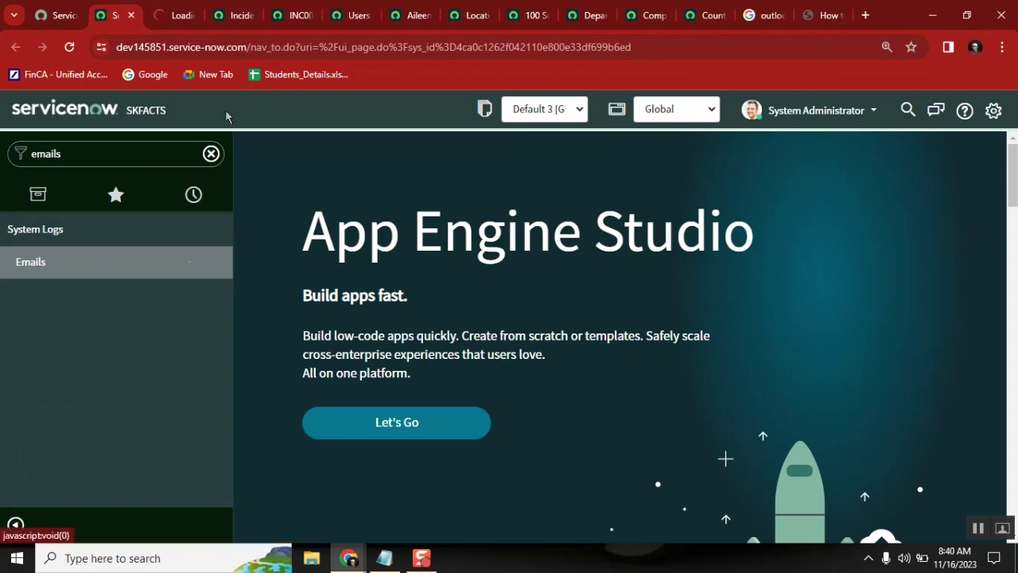
Step: Go to the open INC0011211 incident form and select the incident's number
{"action": "left_click", "coordinate": [165, 16]}
{"action": "left_click", "coordinate": [307, 16]}
{"action": "left_click_drag", "start_coordinate": [196, 171], "coordinate": [219, 170]}
{"action": "double_click", "coordinate": [219, 170]}
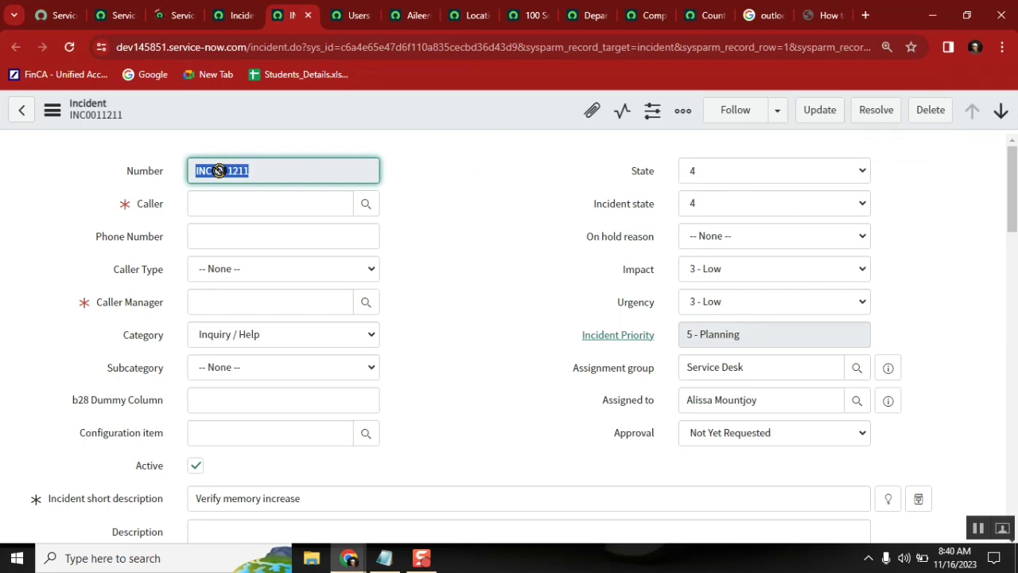
Step: Remove the "Created on Today" filter from the Emails list and filter the Subject column by "*INC0011211"
{"action": "left_click", "coordinate": [175, 15]}
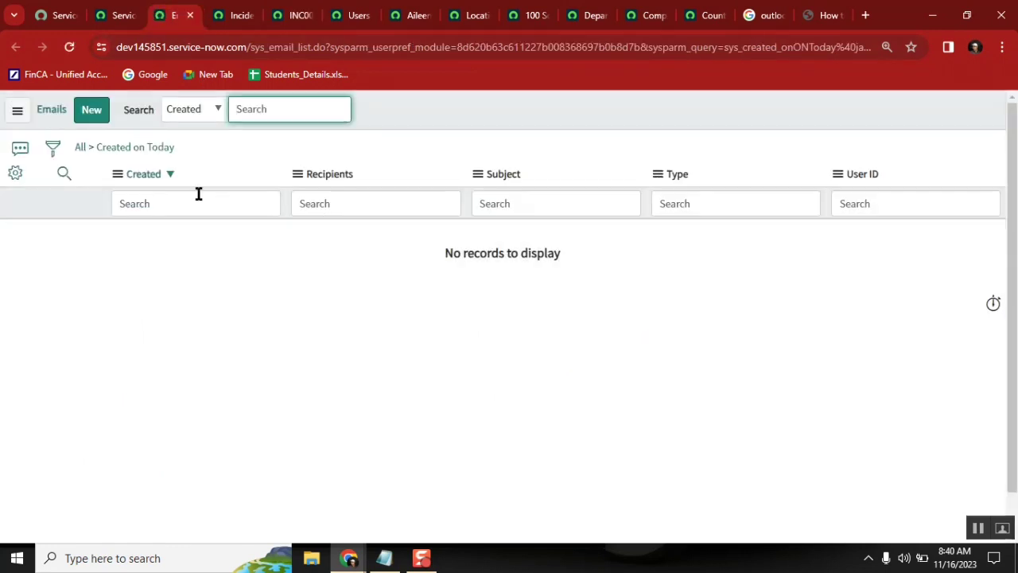
{"action": "left_click", "coordinate": [84, 150]}
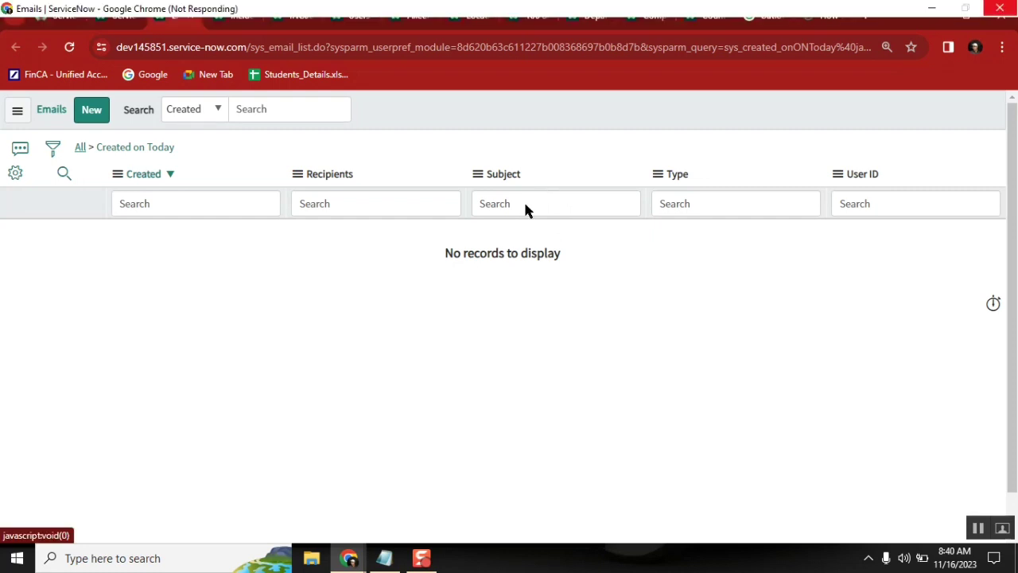
{"action": "left_click", "coordinate": [525, 204]}
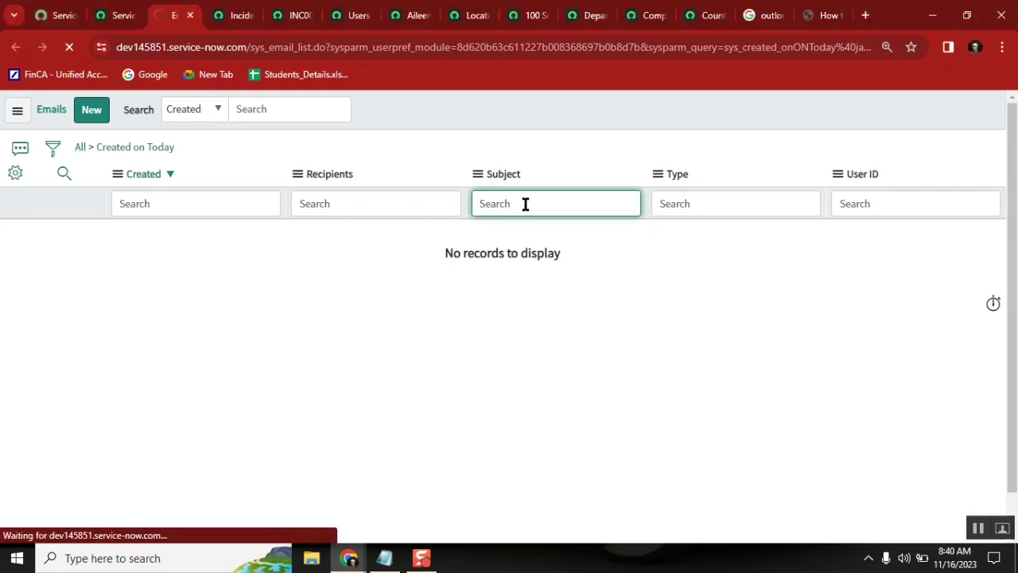
{"action": "type", "text": "*INC0010"}
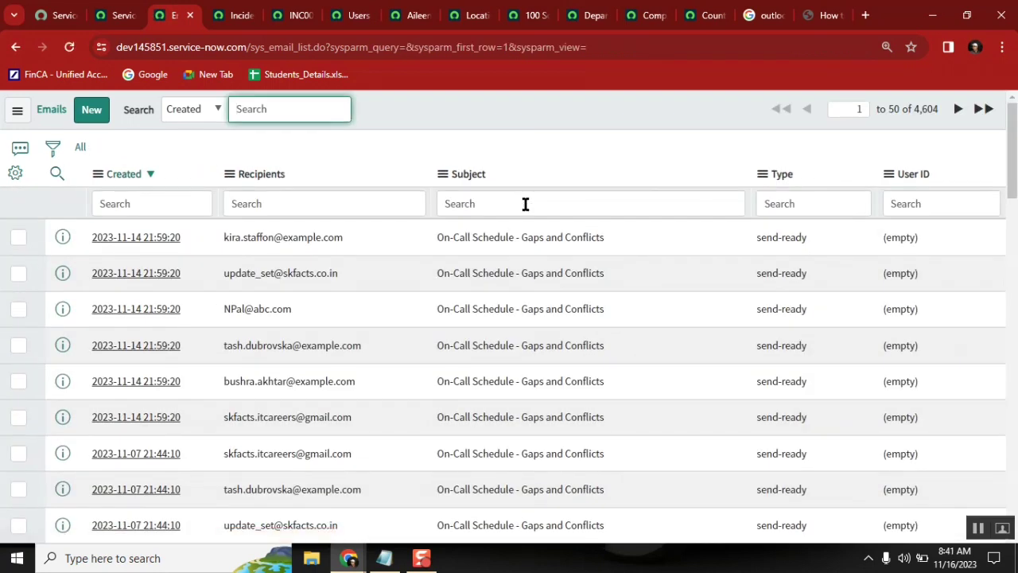
{"action": "left_click", "coordinate": [525, 204]}
{"action": "type", "text": "*INC0011211"}
{"action": "key", "text": "Return"}
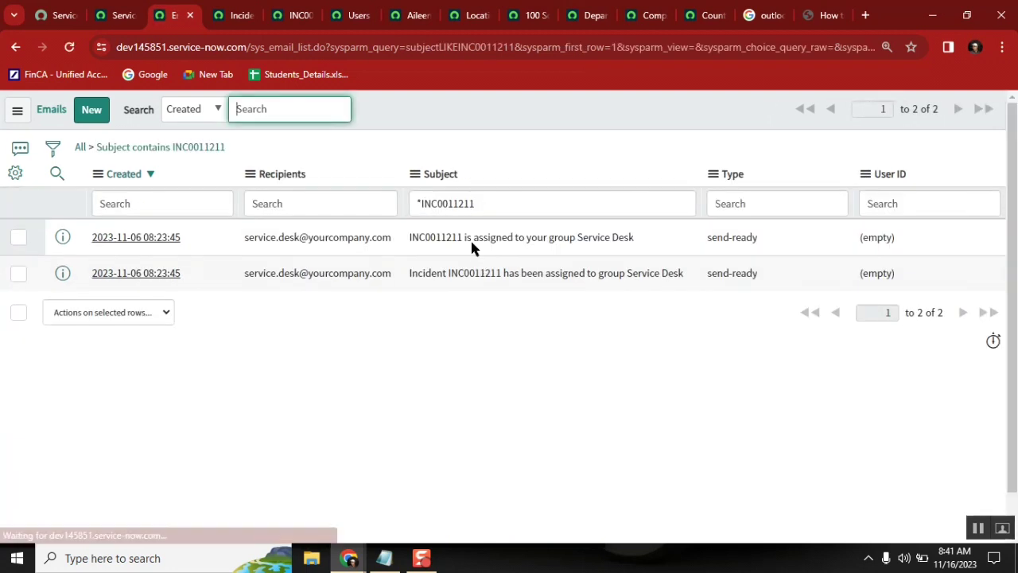
Step: Highlight the first email's recipient, compare the filtered email list with the "junk or spam" note, and return to the "Email id" entry in Notepad
{"action": "left_click_drag", "start_coordinate": [244, 238], "coordinate": [390, 239]}
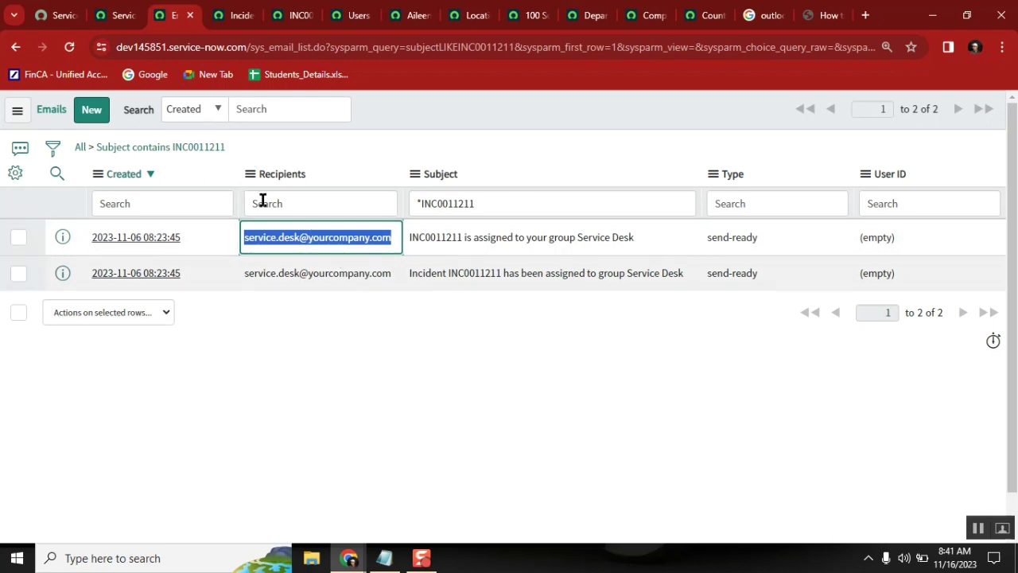
{"action": "left_click", "coordinate": [389, 560]}
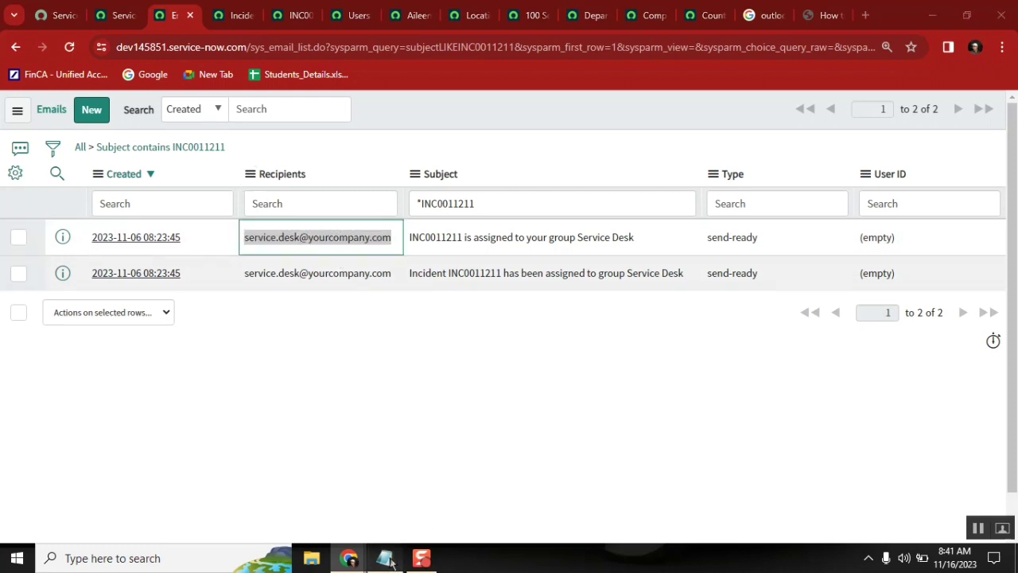
{"action": "double_click", "coordinate": [124, 463]}
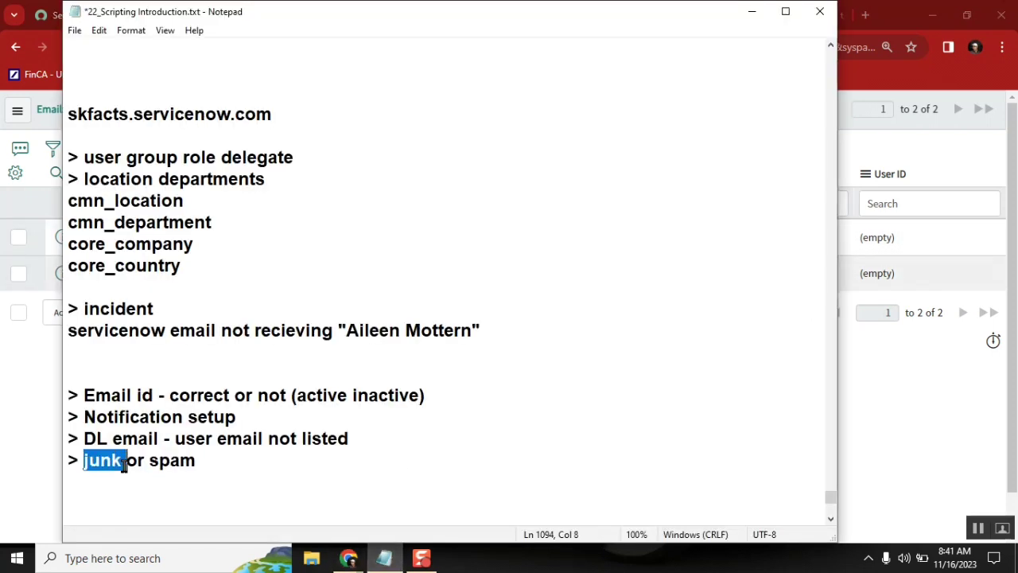
{"action": "double_click", "coordinate": [164, 464]}
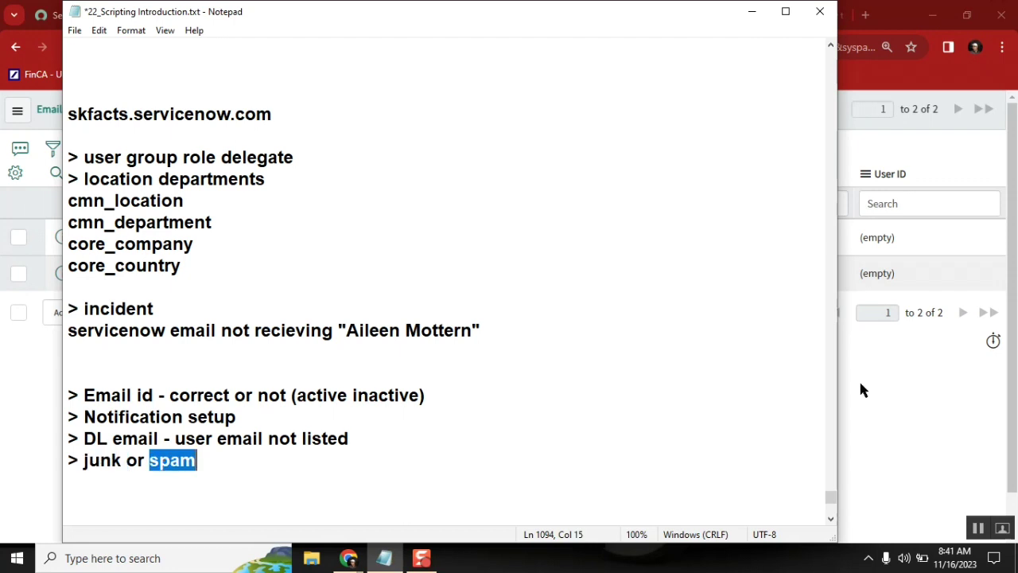
{"action": "left_click", "coordinate": [888, 374]}
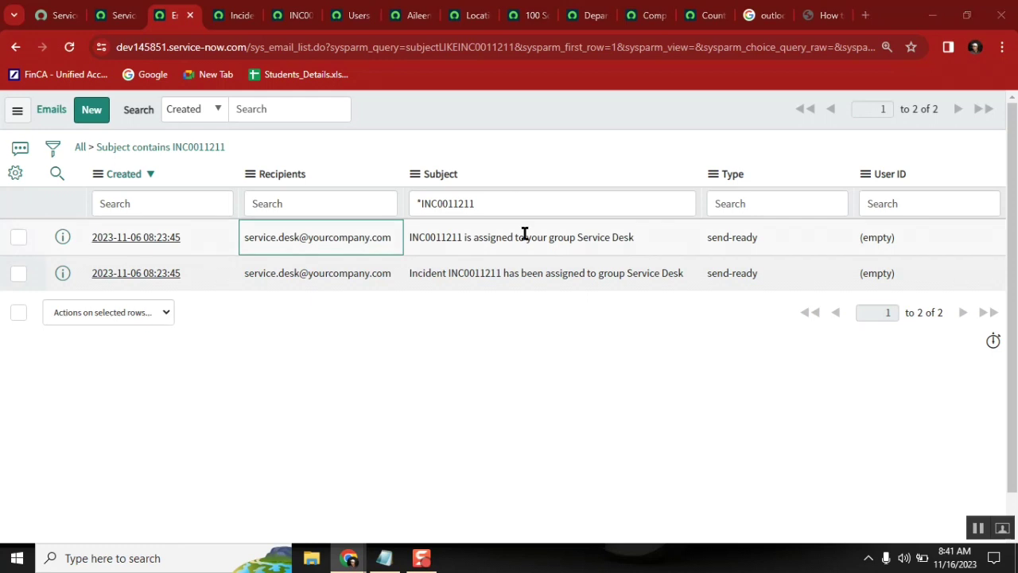
{"action": "left_click", "coordinate": [385, 558]}
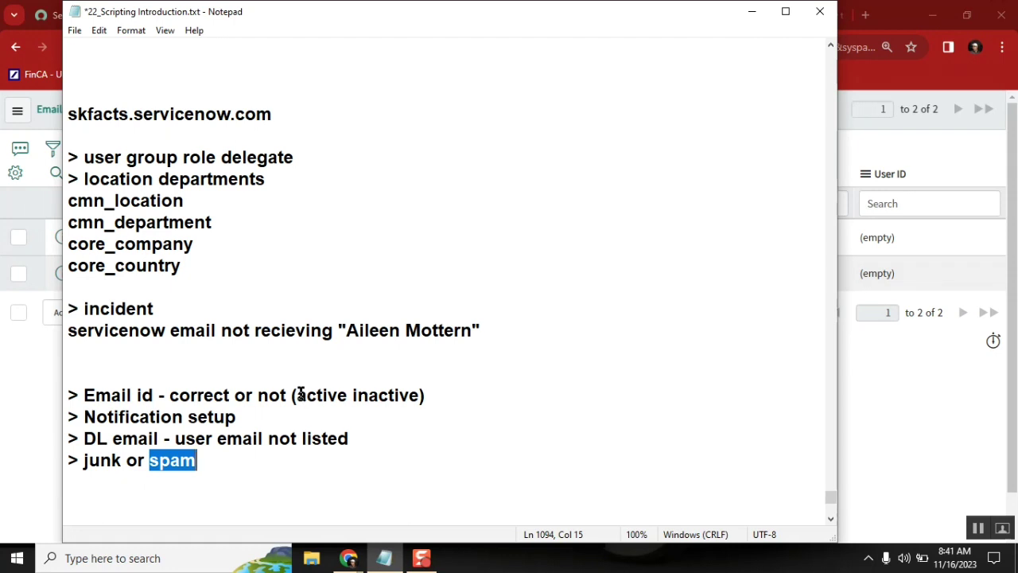
{"action": "left_click", "coordinate": [121, 395]}
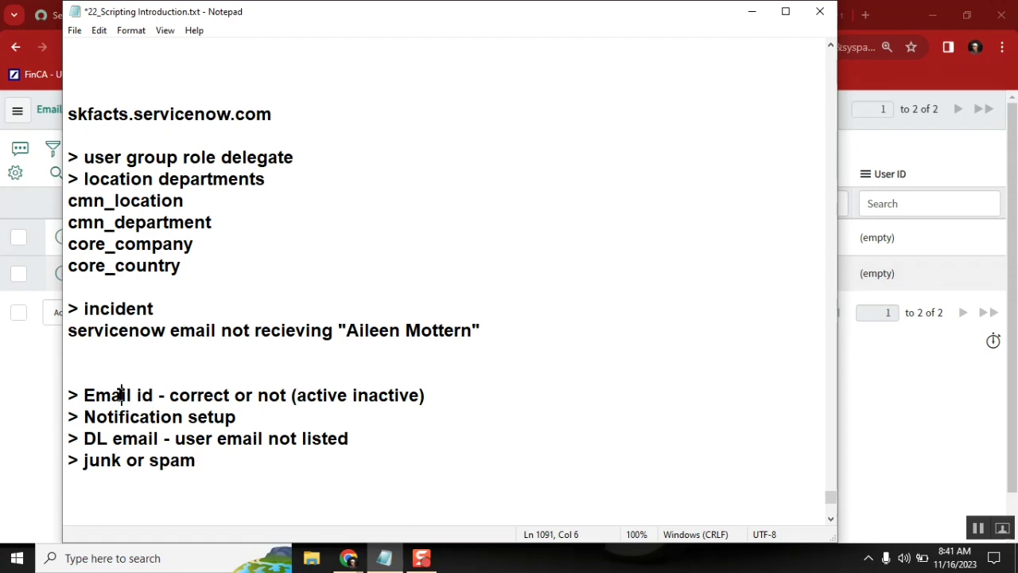
Step: Add the line "inc - exchange team (move)" after a blank line below "junk or spam", followed by blank lines
{"action": "left_click", "coordinate": [211, 460]}
{"action": "key", "text": "Return"}
{"action": "key", "text": "Return"}
{"action": "type", "text": "incid"}
{"action": "key", "text": "BackSpace"}
{"action": "key", "text": "BackSpace"}
{"action": "type", "text": "- exchan"}
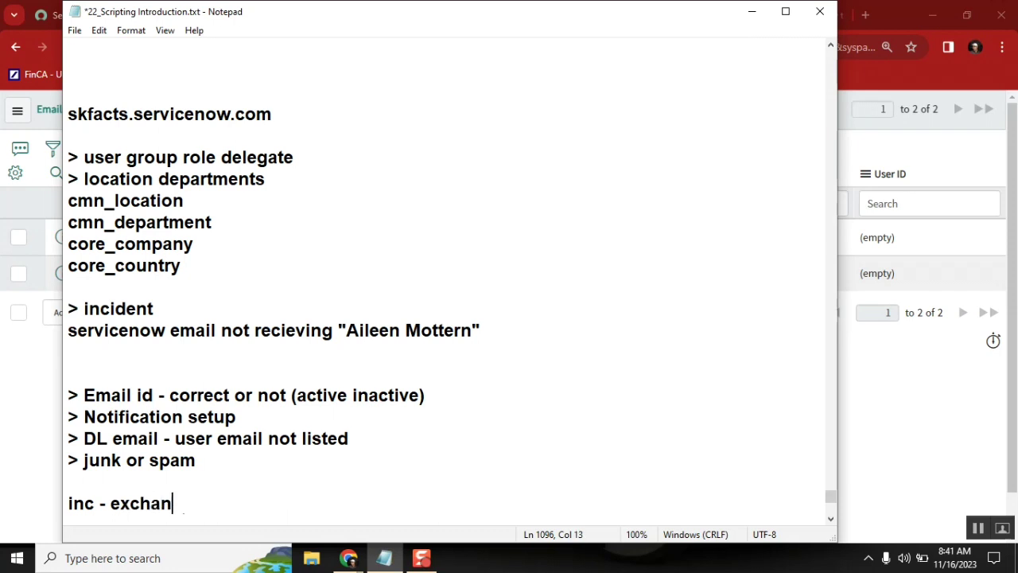
{"action": "type", "text": "ge team"}
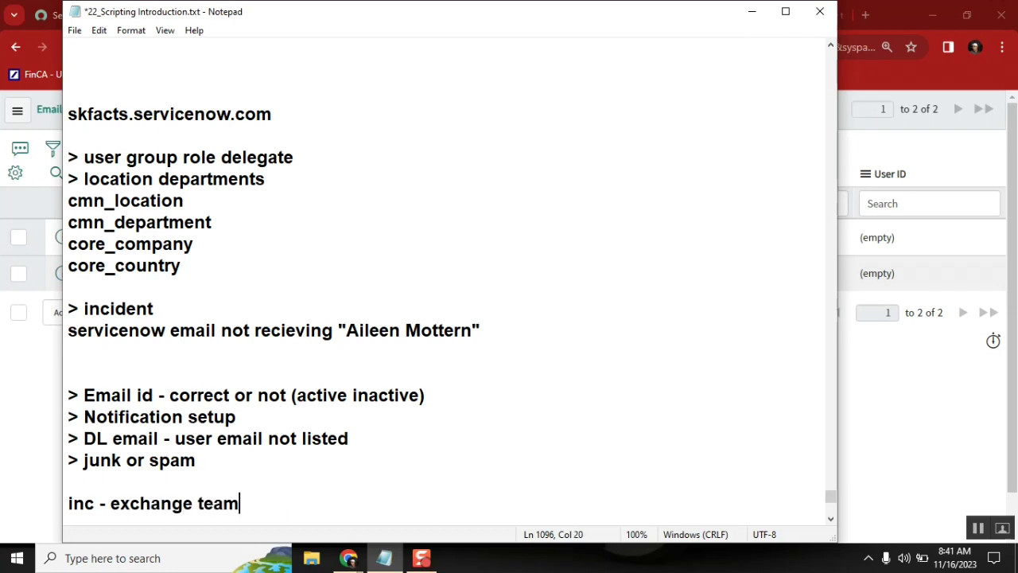
{"action": "type", "text": " (move)"}
{"action": "key", "text": "Return"}
{"action": "key", "text": "Return"}
{"action": "key", "text": "Return"}
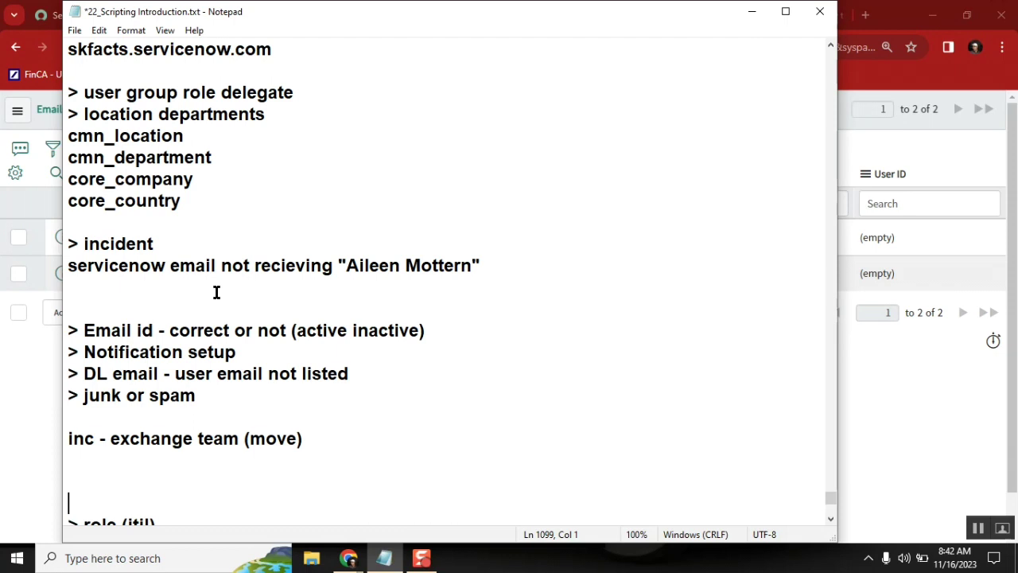
Step: Insert "> configuration items (" below the "user group role delegate" entry, and highlight that line and "cmn_department" in turn
{"action": "left_click", "coordinate": [216, 65]}
{"action": "left_click", "coordinate": [302, 98]}
{"action": "key", "text": "Return"}
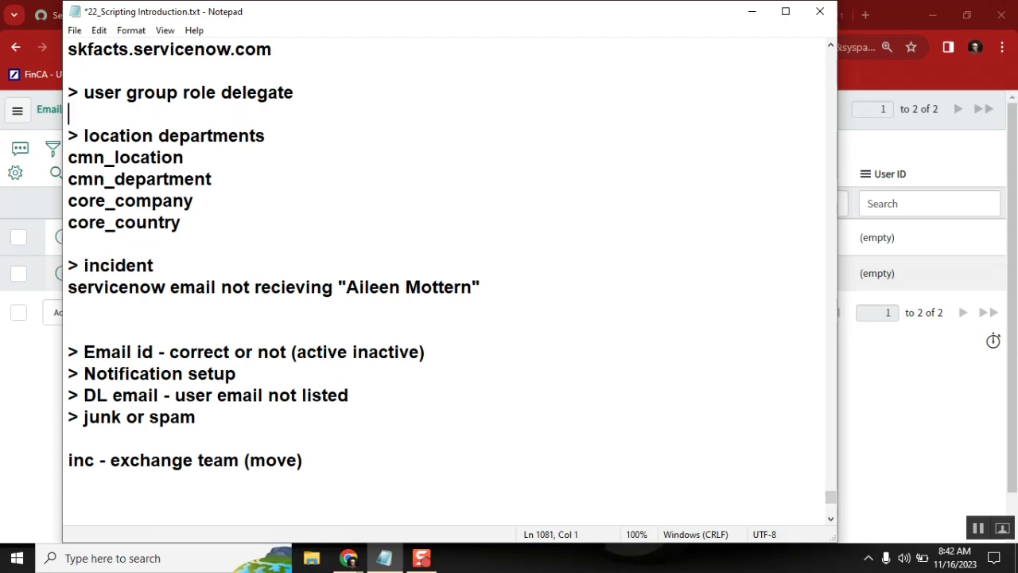
{"action": "type", "text": "> configuration items"}
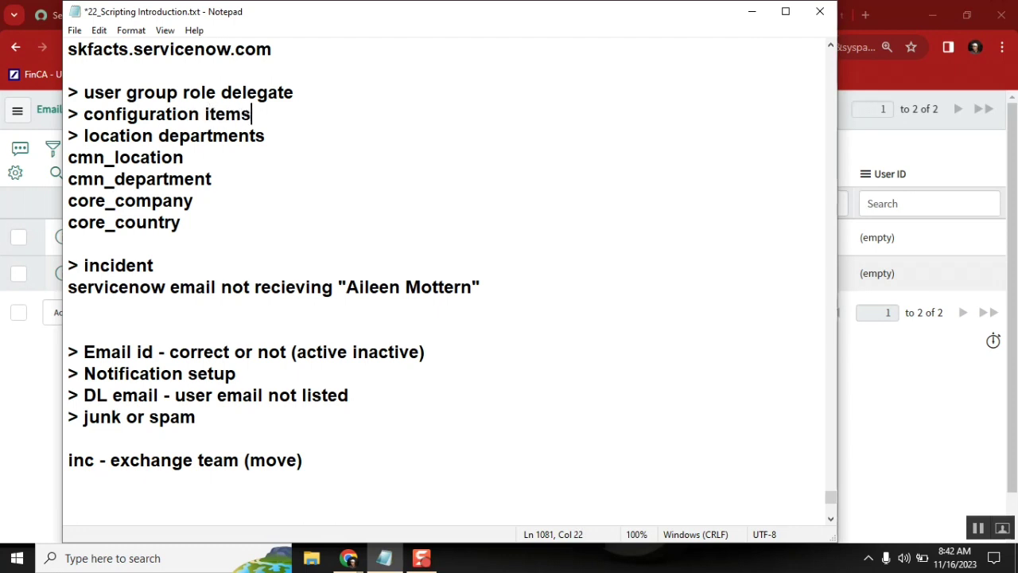
{"action": "type", "text": " ("}
{"action": "left_click", "coordinate": [69, 114], "text": "shift"}
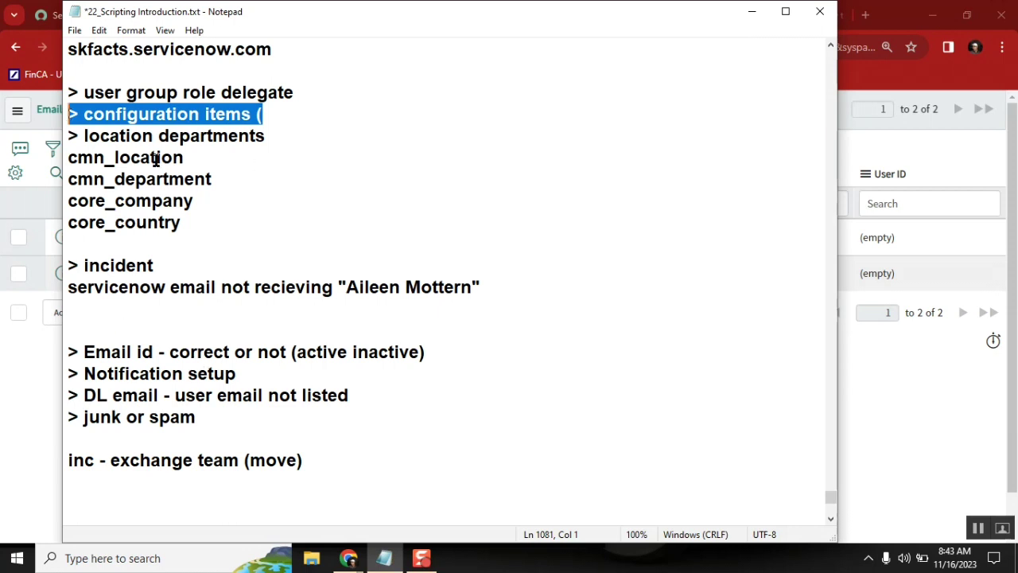
{"action": "double_click", "coordinate": [118, 173]}
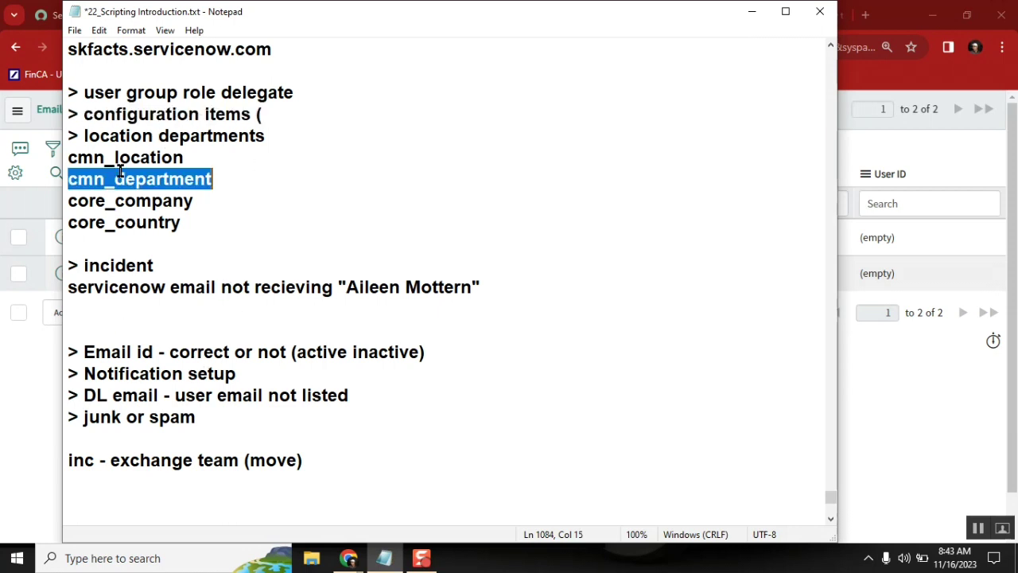
Step: Highlight "correct" in the "Email id" check, and highlight the "servicenow email not recieving" line under the incident heading
{"action": "double_click", "coordinate": [203, 353]}
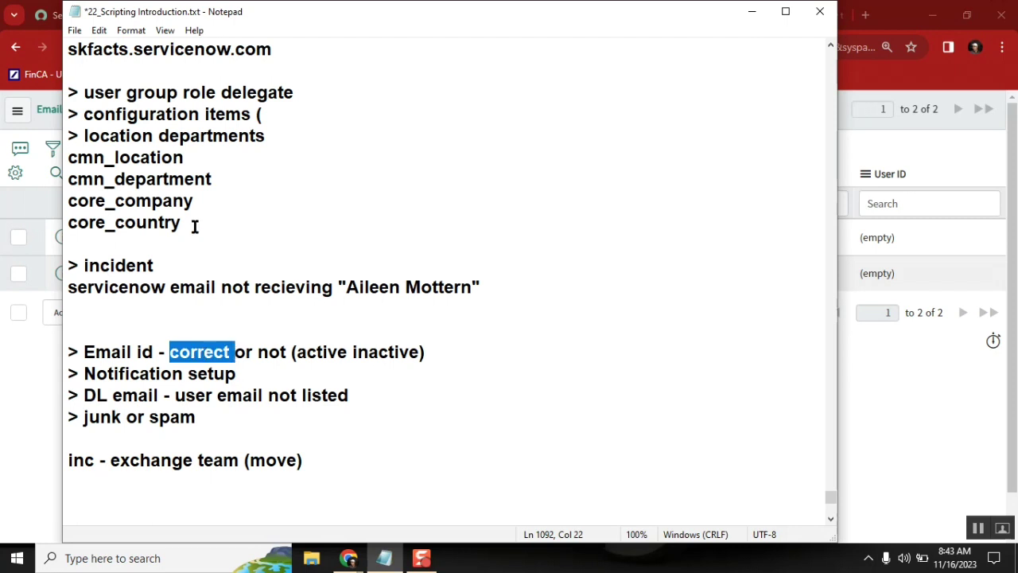
{"action": "left_click", "coordinate": [71, 64]}
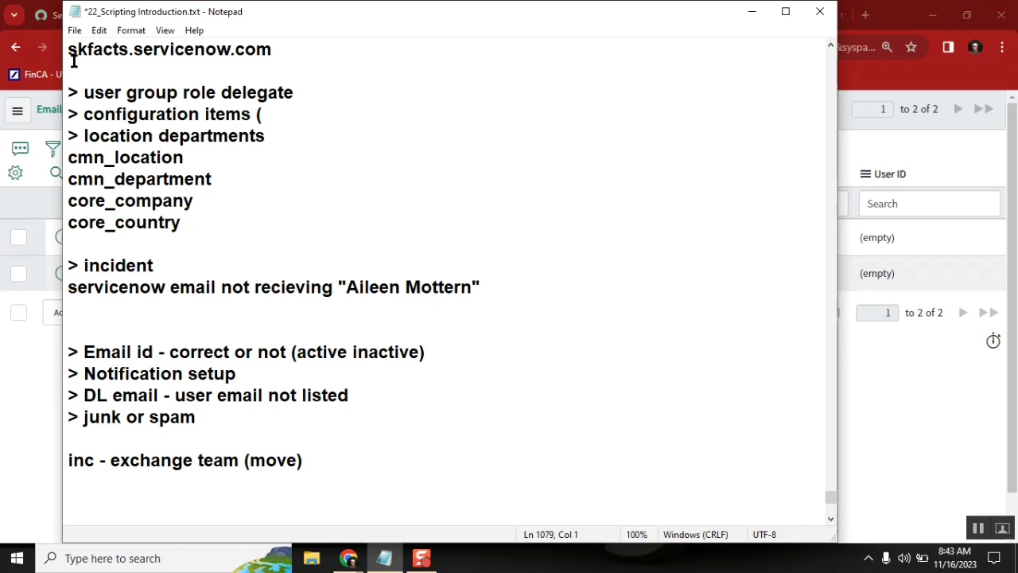
{"action": "left_click", "coordinate": [247, 176]}
{"action": "left_click", "coordinate": [166, 264]}
{"action": "left_click", "coordinate": [69, 287]}
{"action": "left_click", "coordinate": [494, 281], "text": "shift"}
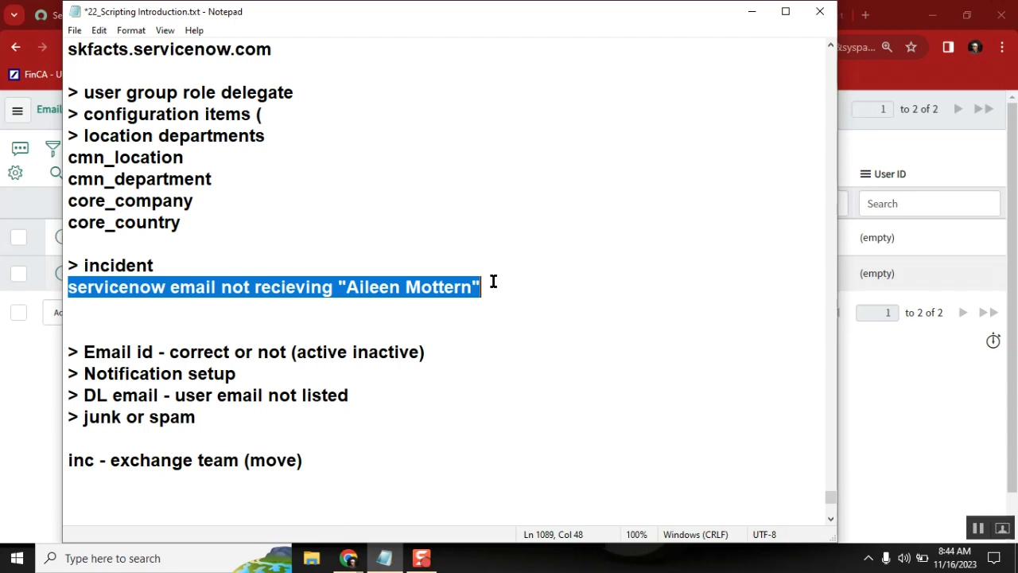
Step: Review the notes from the incident checks down to the exchange team line, up above "skfacts.servicenow.com", and back to "junk or spam"
{"action": "key", "text": "Down"}
{"action": "key", "text": "Down"}
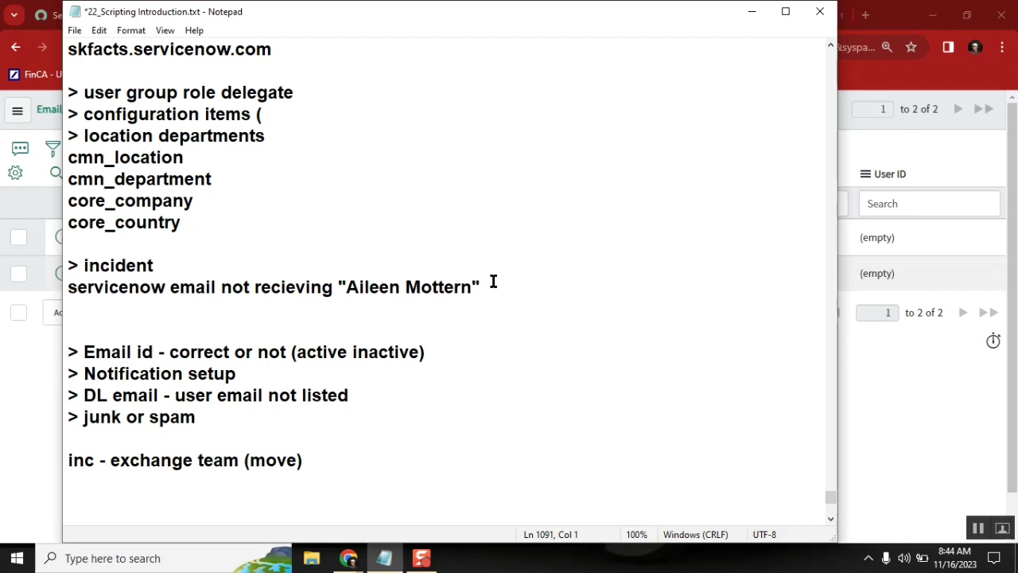
{"action": "key", "text": "Down"}
{"action": "key", "text": "Down"}
{"action": "key", "text": "Down"}
{"action": "key", "text": "Down"}
{"action": "key", "text": "Down"}
{"action": "key", "text": "Down"}
{"action": "key", "text": "Down"}
{"action": "key", "text": "Up"}
{"action": "key", "text": "Up"}
{"action": "key", "text": "Up"}
{"action": "key", "text": "Up"}
{"action": "key", "text": "Up"}
{"action": "key", "text": "Up"}
{"action": "key", "text": "Up"}
{"action": "key", "text": "Up"}
{"action": "key", "text": "Up"}
{"action": "key", "text": "Up"}
{"action": "key", "text": "Up"}
{"action": "key", "text": "Up"}
{"action": "key", "text": "Up"}
{"action": "key", "text": "Up"}
{"action": "key", "text": "Up"}
{"action": "key", "text": "Up"}
{"action": "key", "text": "Up"}
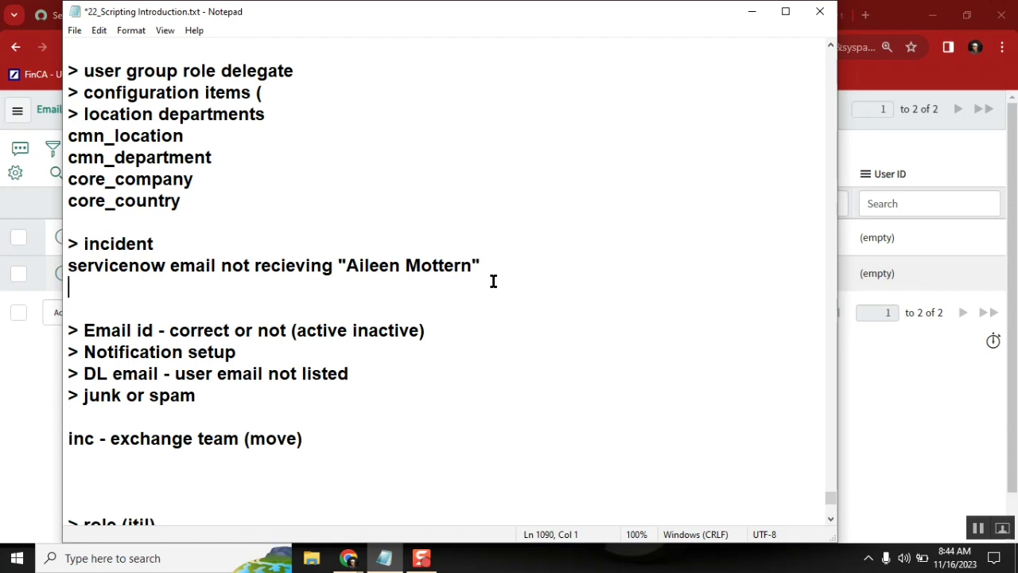
{"action": "key", "text": "Up"}
{"action": "key", "text": "Up"}
{"action": "key", "text": "Up"}
{"action": "key", "text": "Up"}
{"action": "key", "text": "Up"}
{"action": "key", "text": "Up"}
{"action": "key", "text": "Up"}
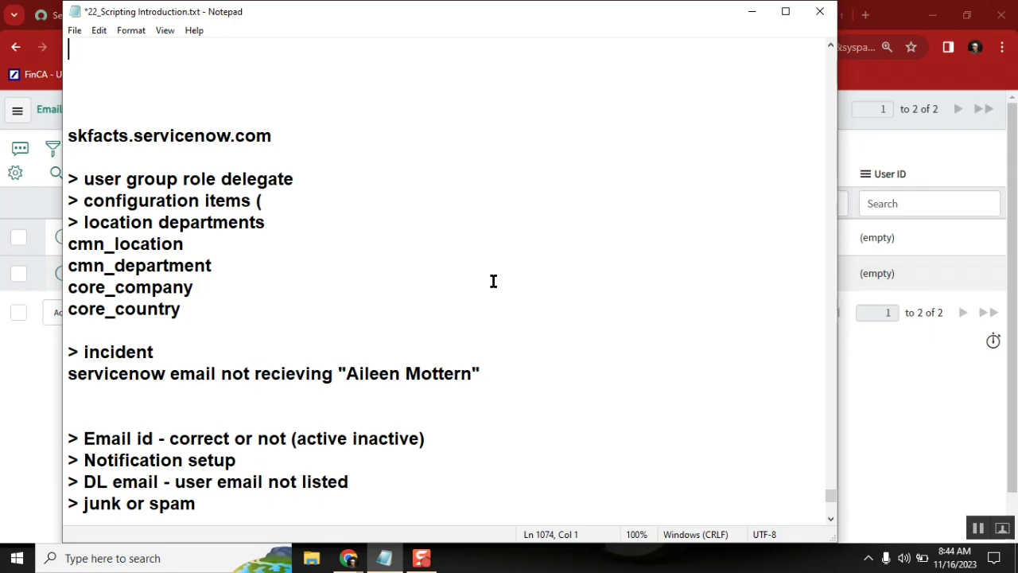
{"action": "scroll", "coordinate": [494, 281], "scroll_direction": "down", "scroll_amount": 1}
{"action": "key", "text": "Down"}
{"action": "key", "text": "Down"}
{"action": "key", "text": "Down"}
{"action": "key", "text": "Down"}
{"action": "key", "text": "Down"}
{"action": "key", "text": "Down"}
{"action": "key", "text": "Down"}
{"action": "key", "text": "Down"}
{"action": "key", "text": "Down"}
{"action": "key", "text": "Down"}
{"action": "key", "text": "Down"}
{"action": "key", "text": "Down"}
{"action": "key", "text": "Down"}
{"action": "key", "text": "Down"}
{"action": "key", "text": "Down"}
{"action": "key", "text": "Down"}
{"action": "key", "text": "Down"}
{"action": "key", "text": "Down"}
{"action": "key", "text": "Down"}
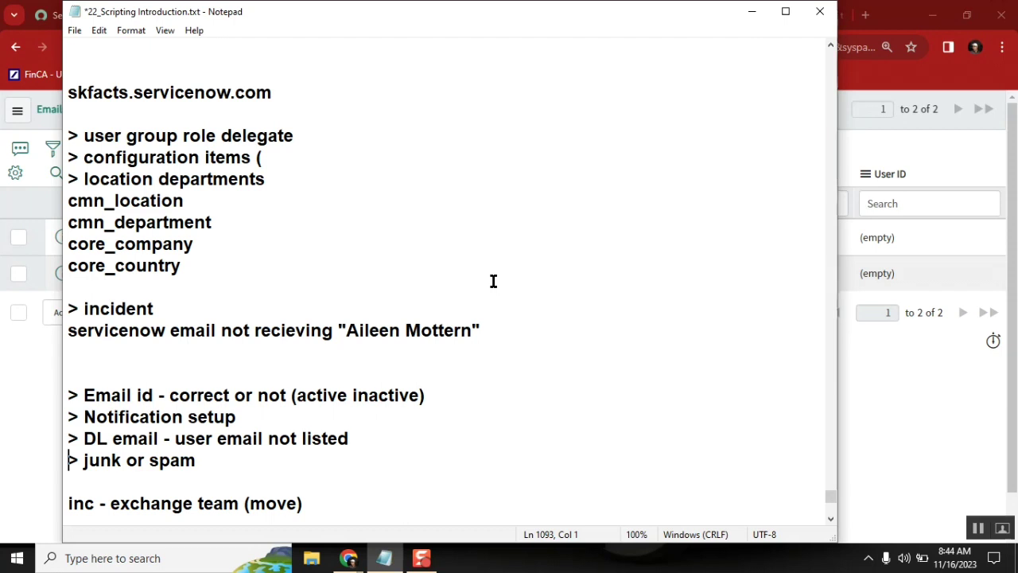
Step: Highlight "incident", the user entry, "location" and "cmn_location" in turn within the notes
{"action": "left_click", "coordinate": [88, 311]}
{"action": "double_click", "coordinate": [88, 310]}
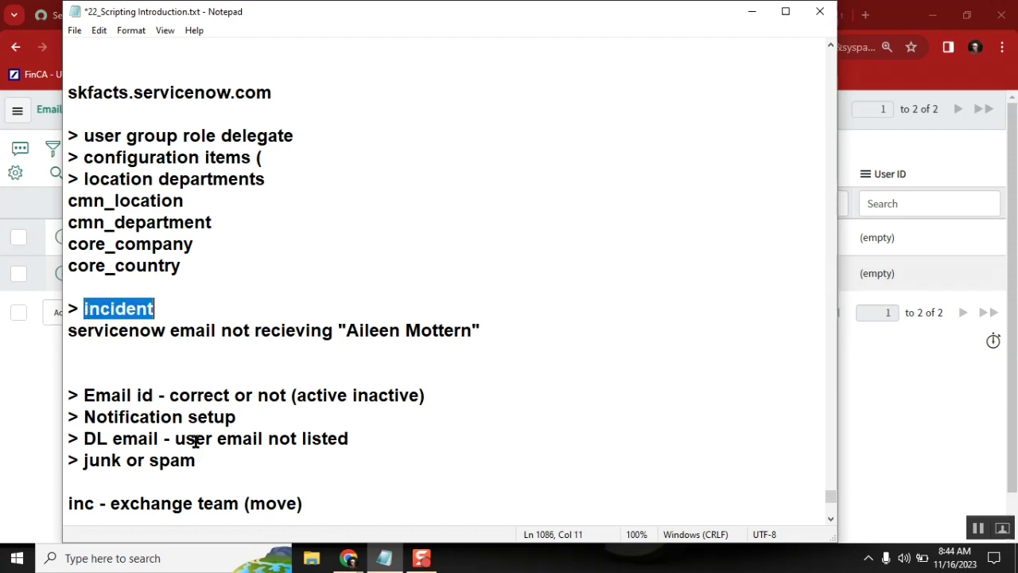
{"action": "key", "text": "Down"}
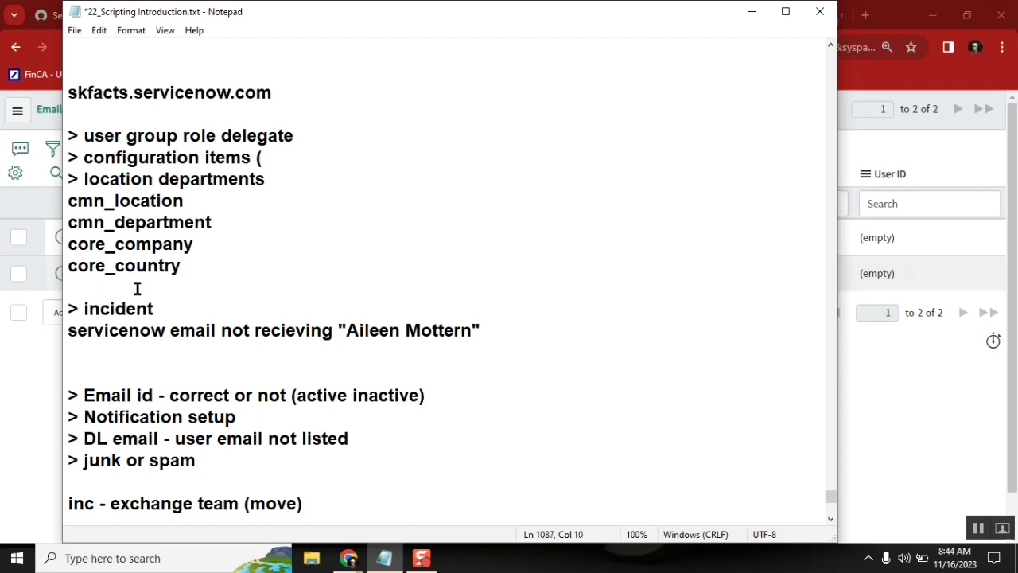
{"action": "double_click", "coordinate": [96, 129]}
{"action": "left_click", "coordinate": [106, 172]}
{"action": "double_click", "coordinate": [107, 177]}
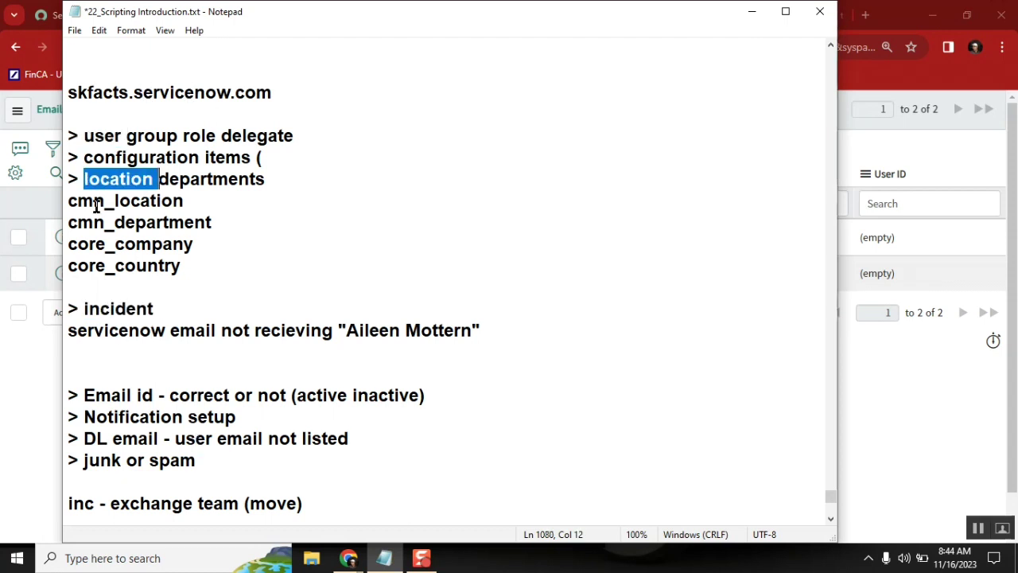
{"action": "double_click", "coordinate": [92, 204]}
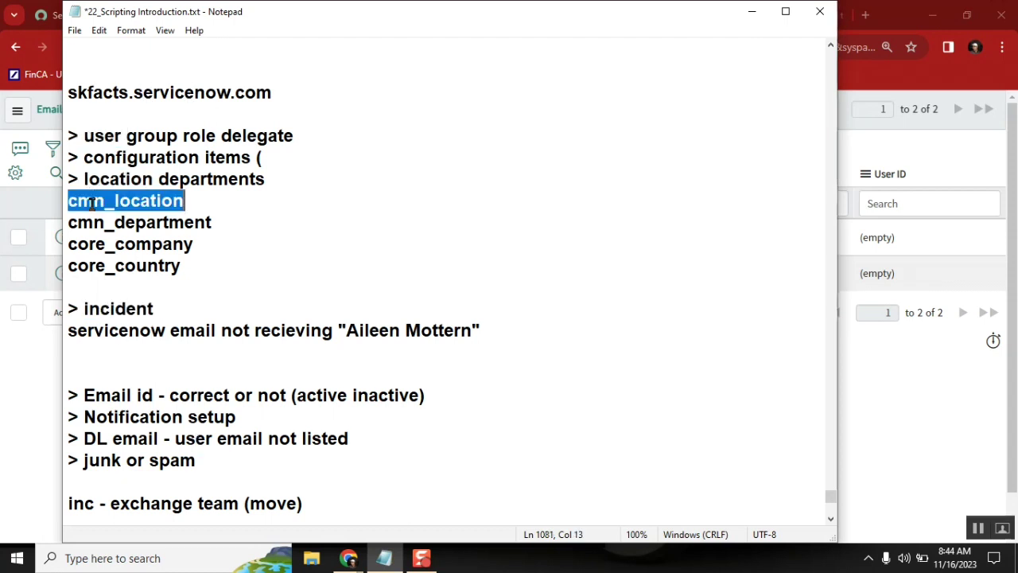
Step: Place the text cursor on the blank line directly below "inc - exchange team (move)"
{"action": "left_click", "coordinate": [220, 272]}
{"action": "key", "text": "Down"}
{"action": "key", "text": "Down"}
{"action": "key", "text": "Down"}
{"action": "key", "text": "Down"}
{"action": "key", "text": "Down"}
{"action": "key", "text": "Down"}
{"action": "key", "text": "Down"}
{"action": "key", "text": "Down"}
{"action": "key", "text": "Down"}
{"action": "key", "text": "Down"}
{"action": "key", "text": "Down"}
{"action": "key", "text": "Down"}
{"action": "key", "text": "Down"}
{"action": "key", "text": "Down"}
{"action": "key", "text": "Down"}
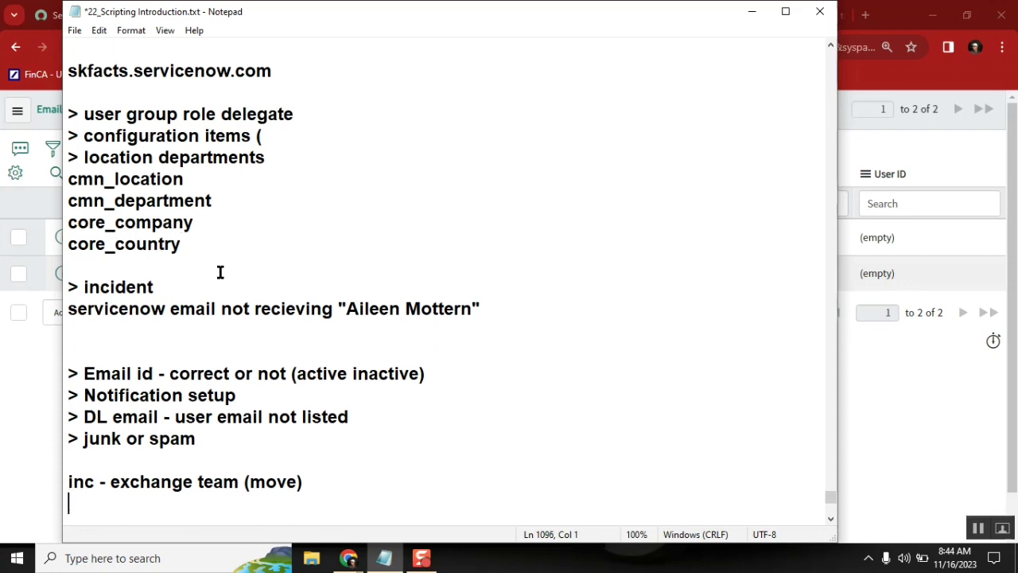